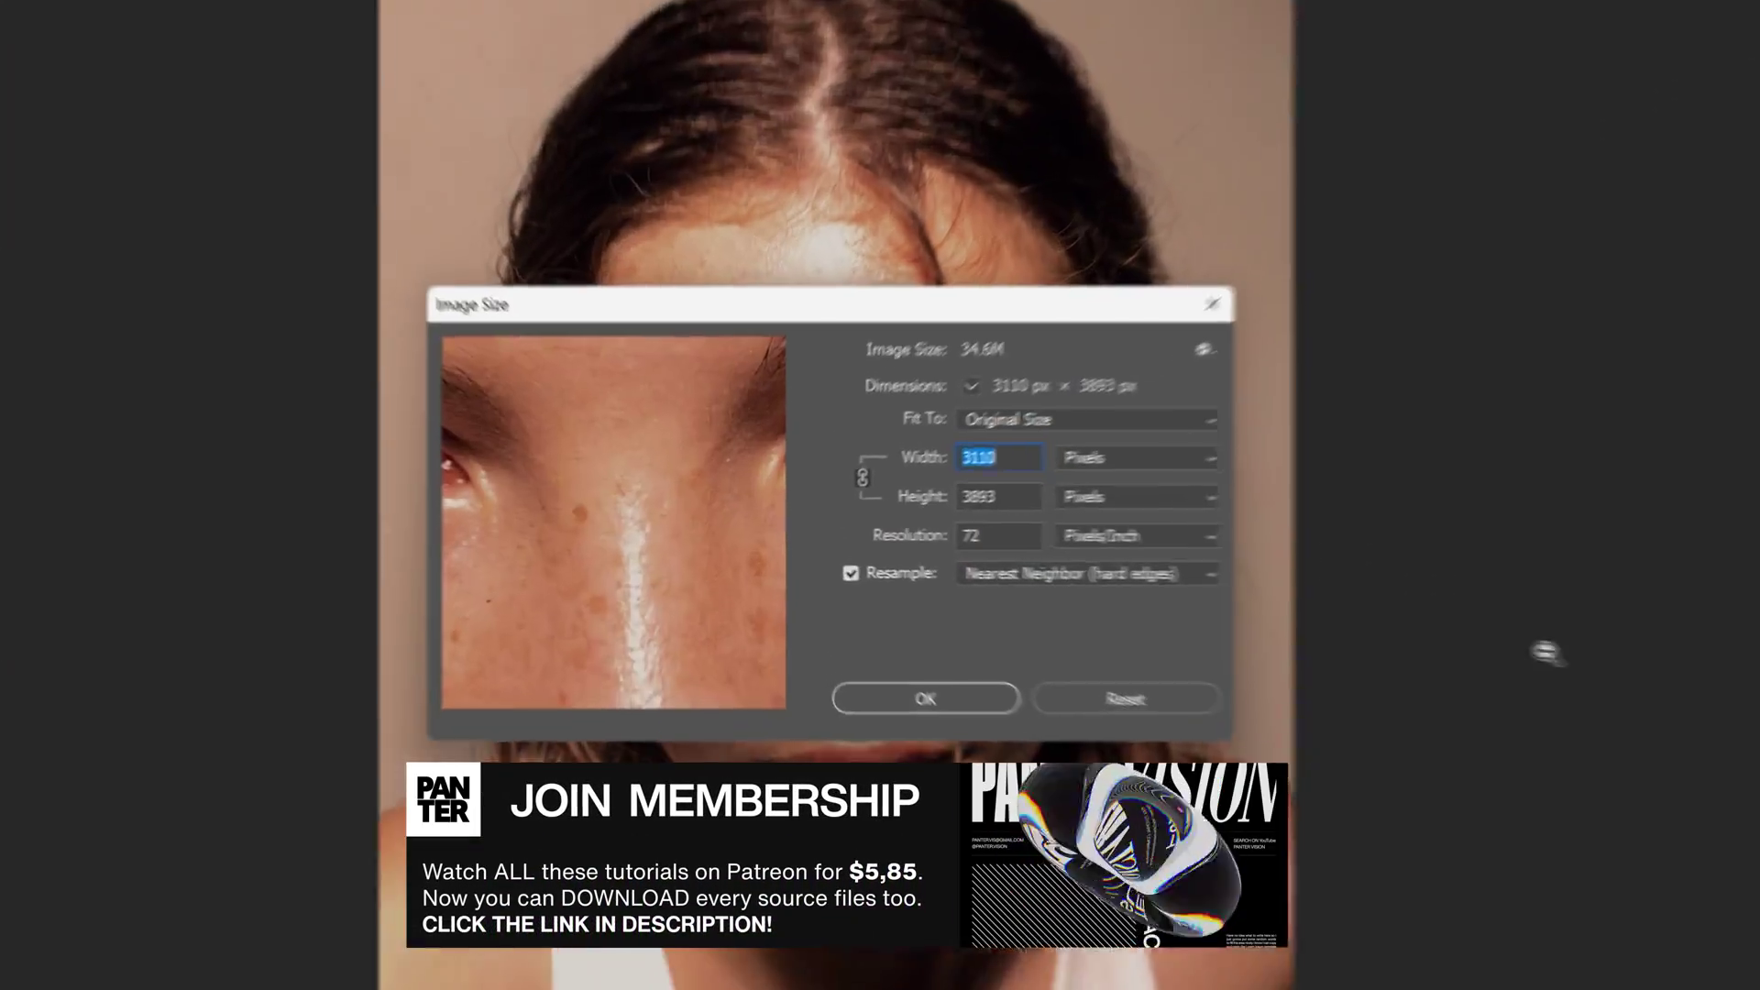
- Close the image size settings and add a Posterize adjustment layer above the portrait, set to 2 levels
key(Escape)
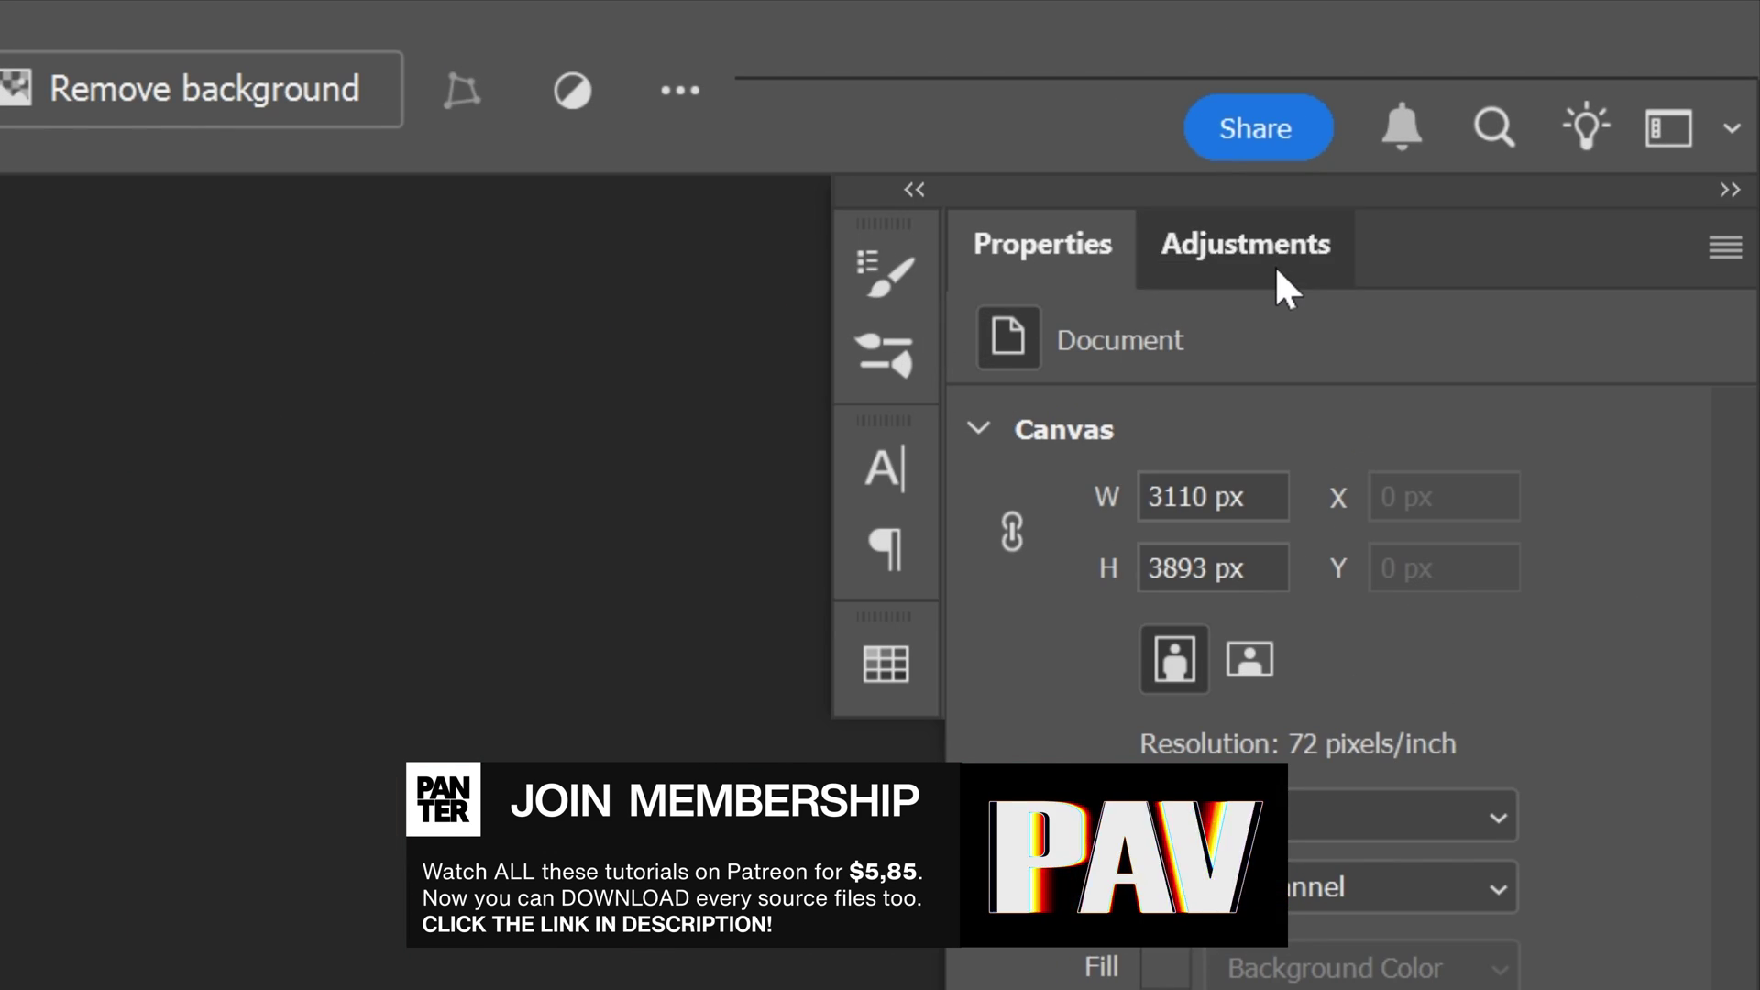
click(1278, 269)
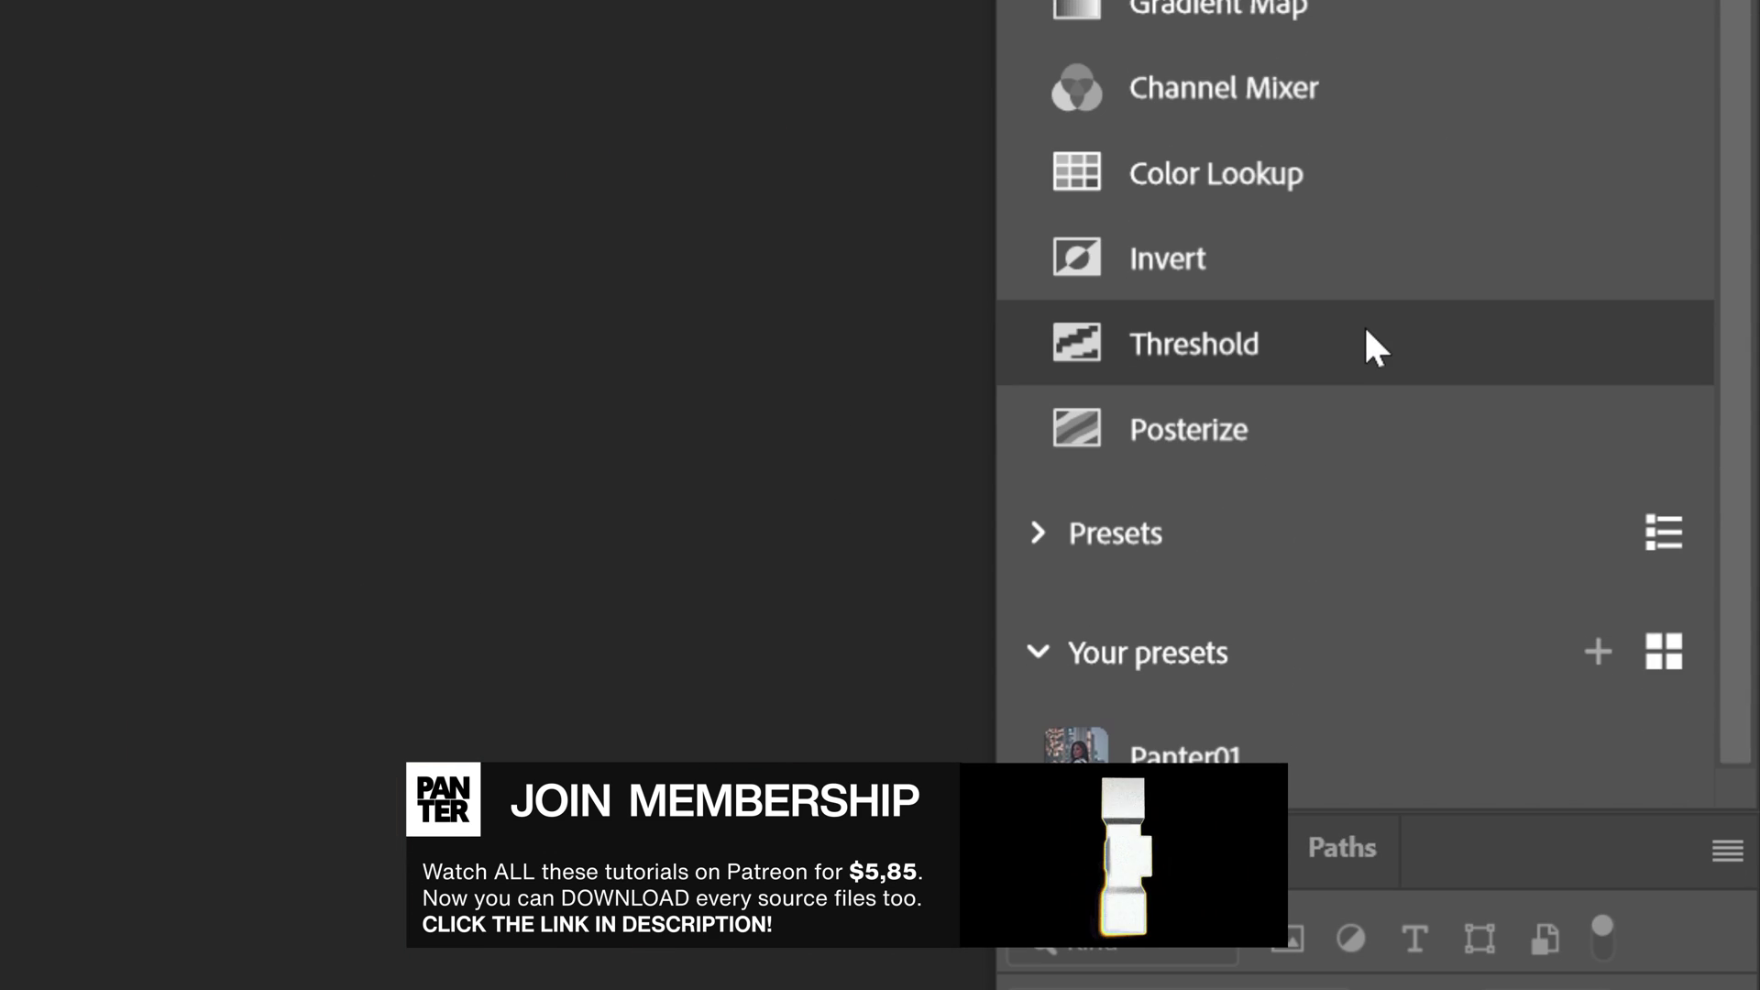
click(1262, 427)
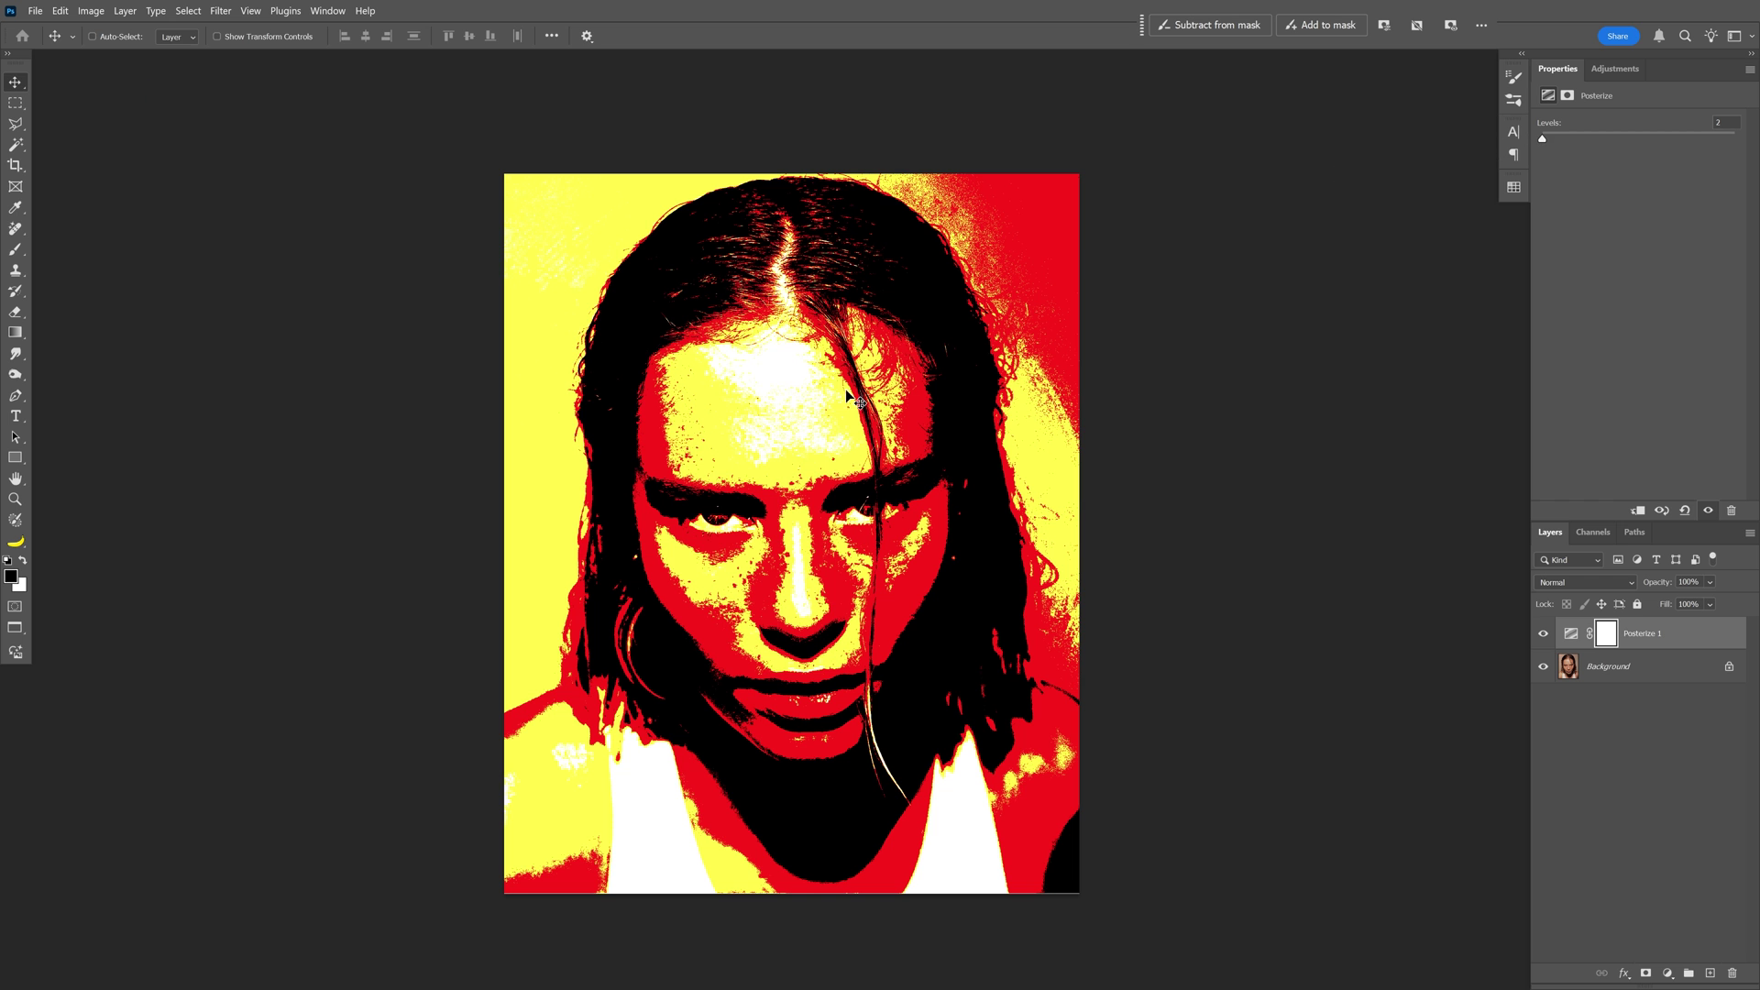
scroll(733, 441, up, 4)
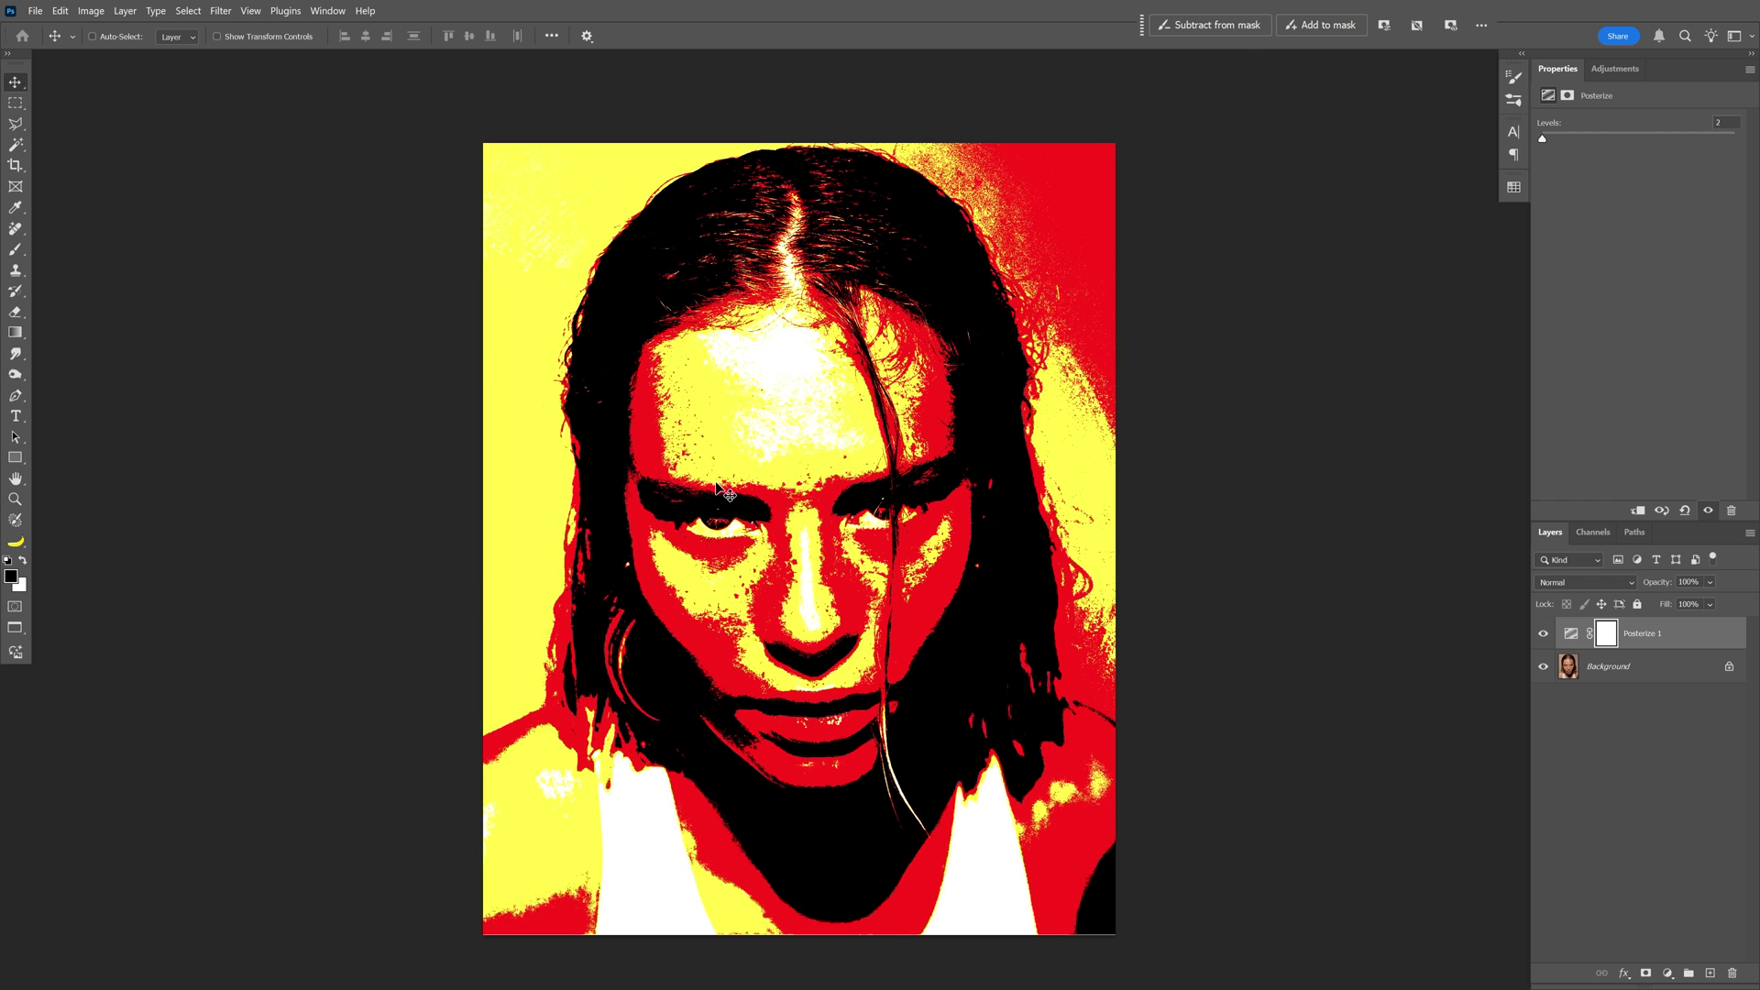
scroll(690, 427, up, 2)
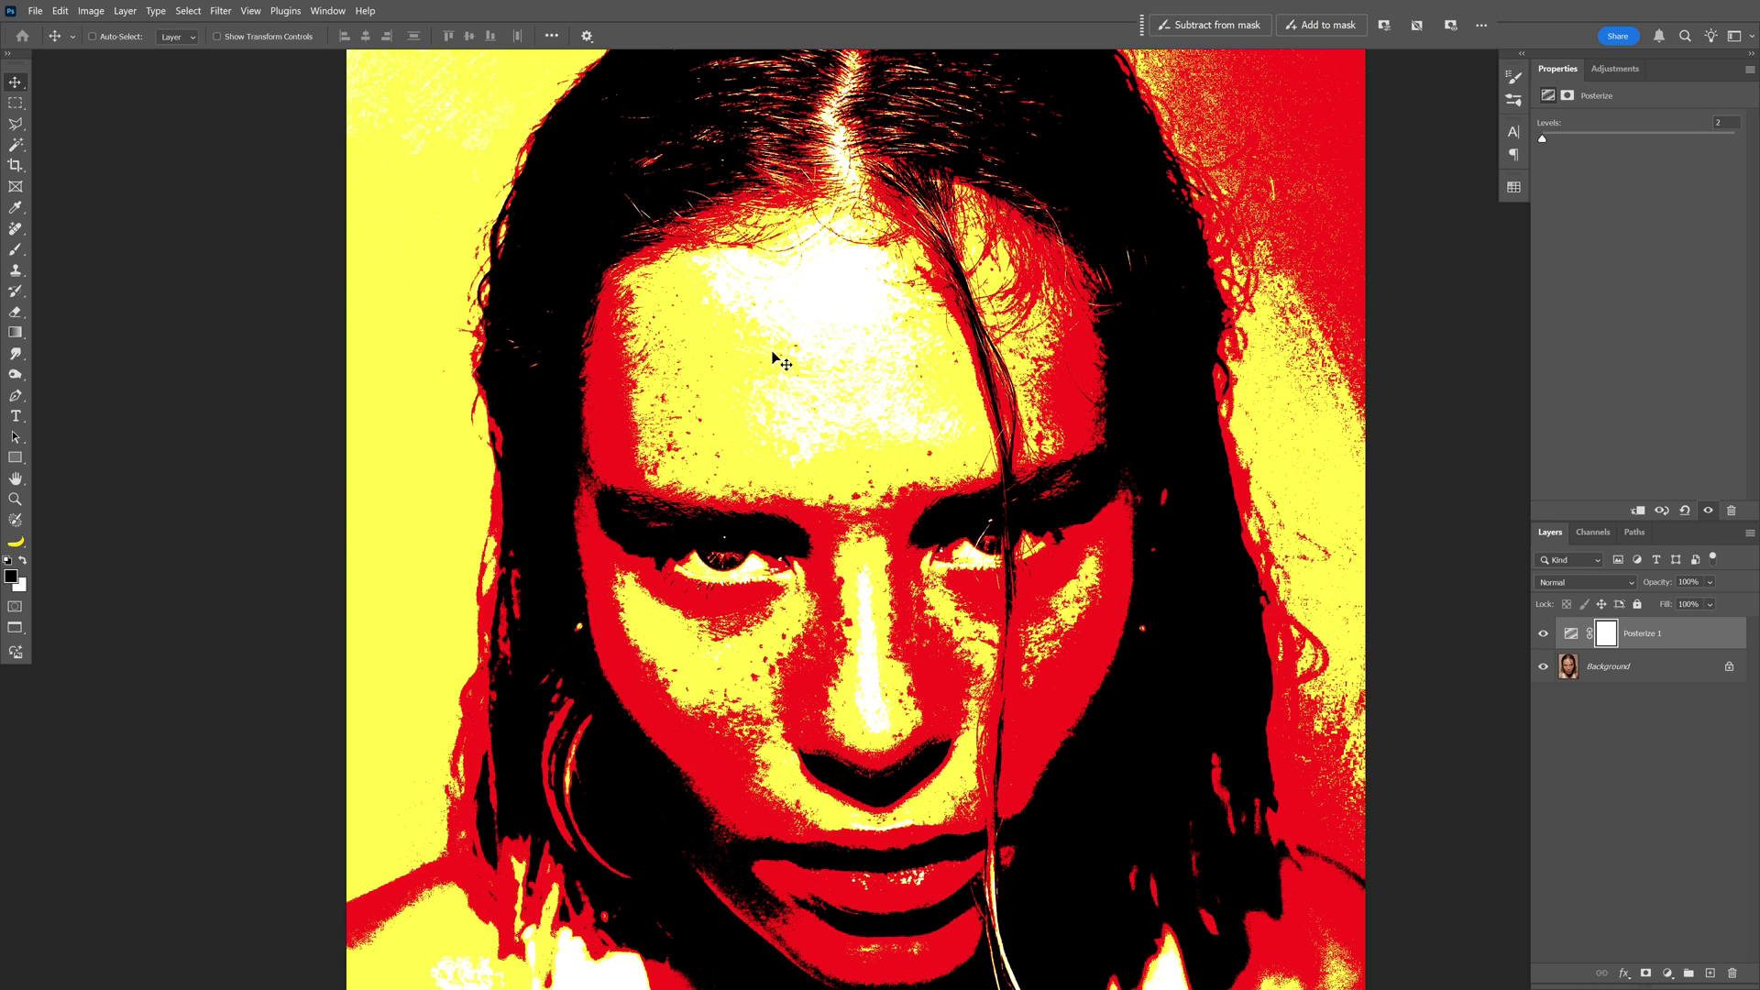
scroll(773, 356, up, 1)
scroll(706, 315, up, 1)
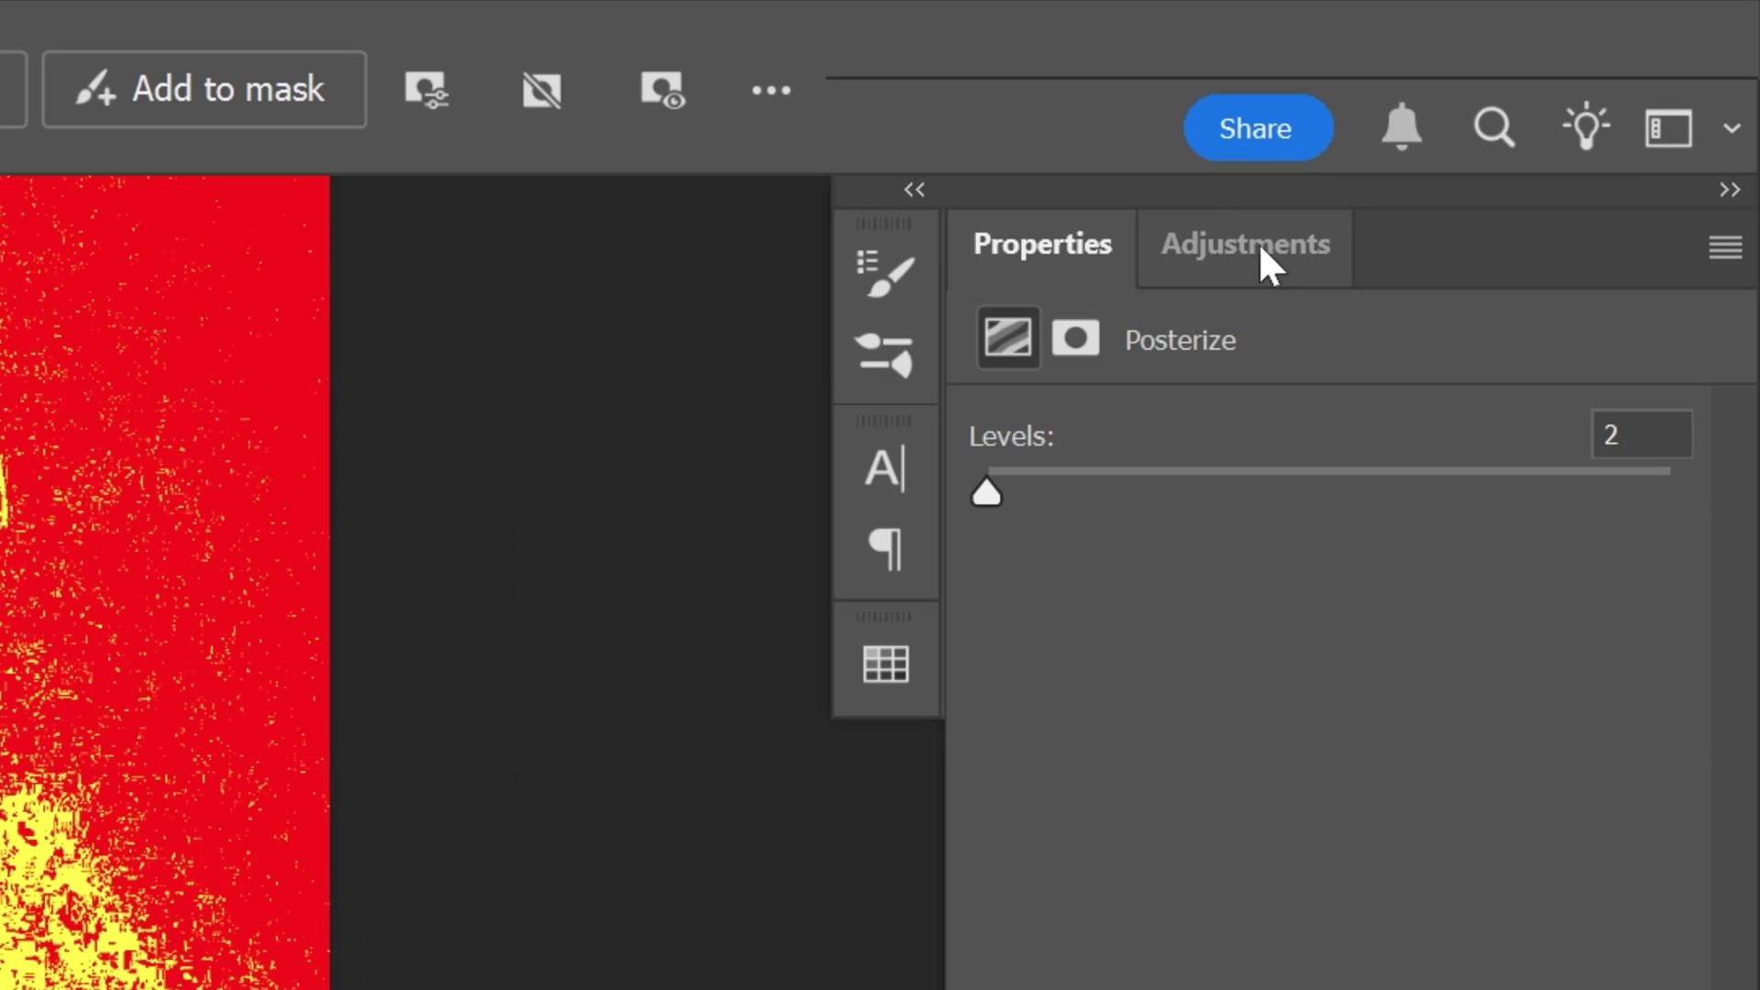
- Add a Hue/Saturation adjustment layer above the Posterize layer and set its hue to -22
click(1619, 72)
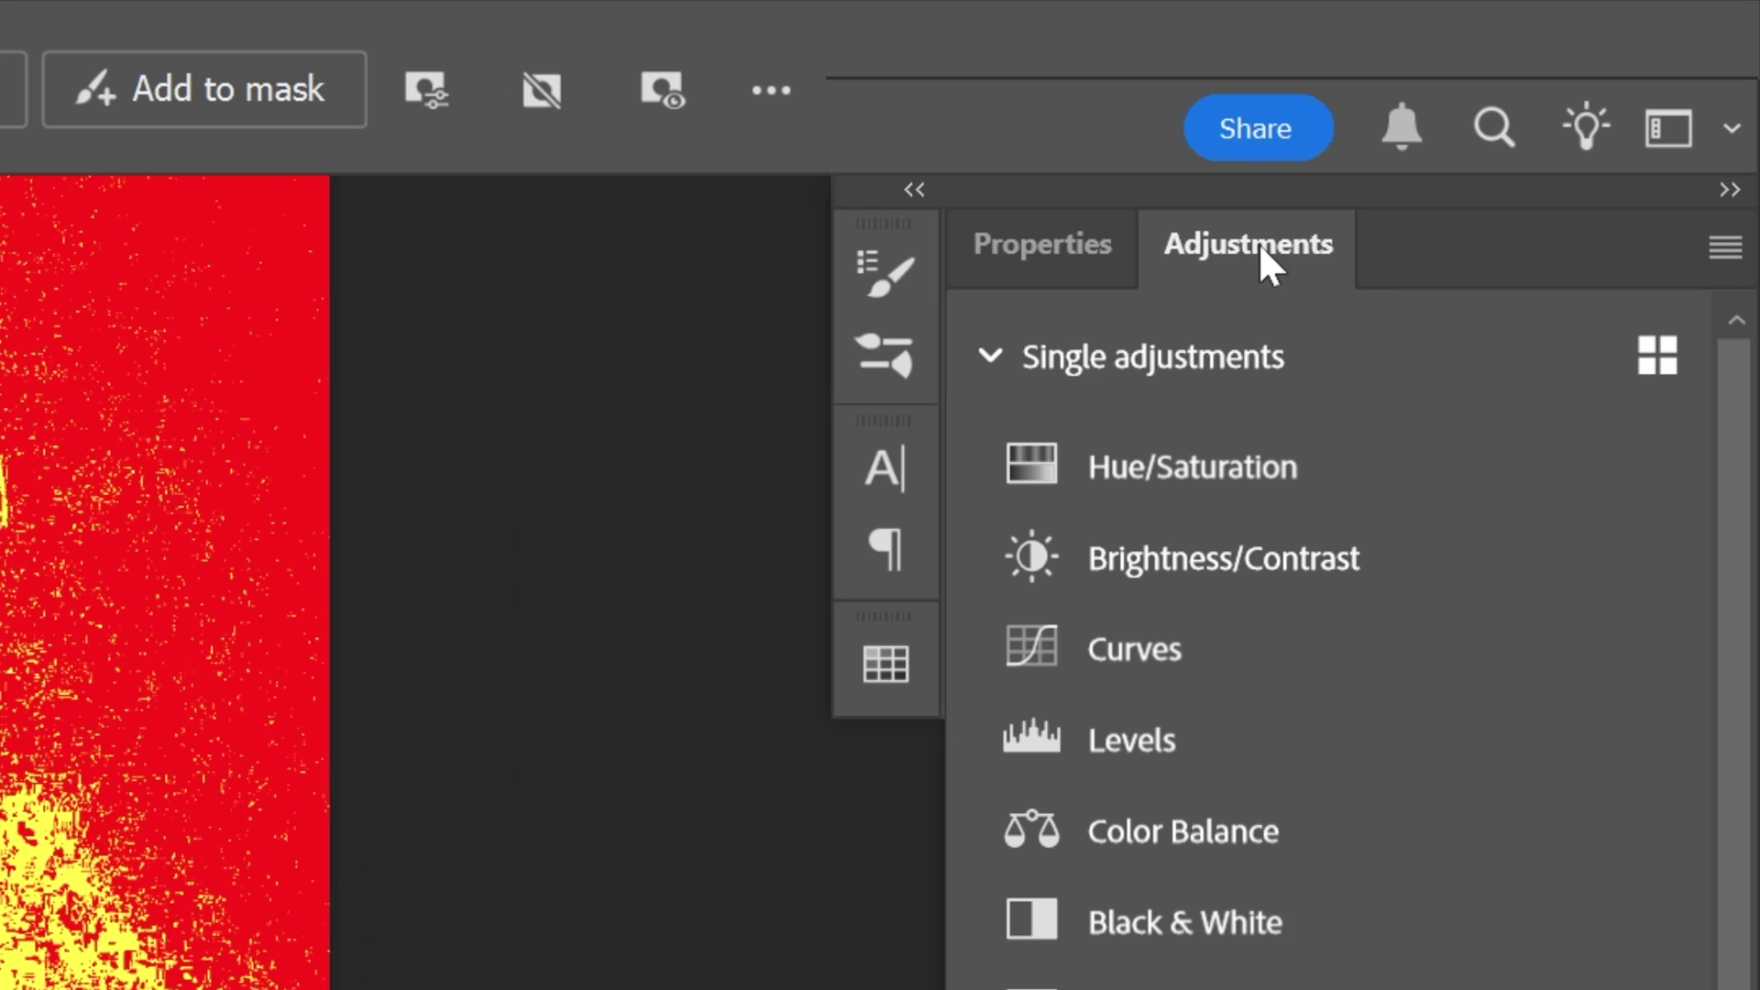
click(1269, 478)
drag(1325, 670, 1264, 670)
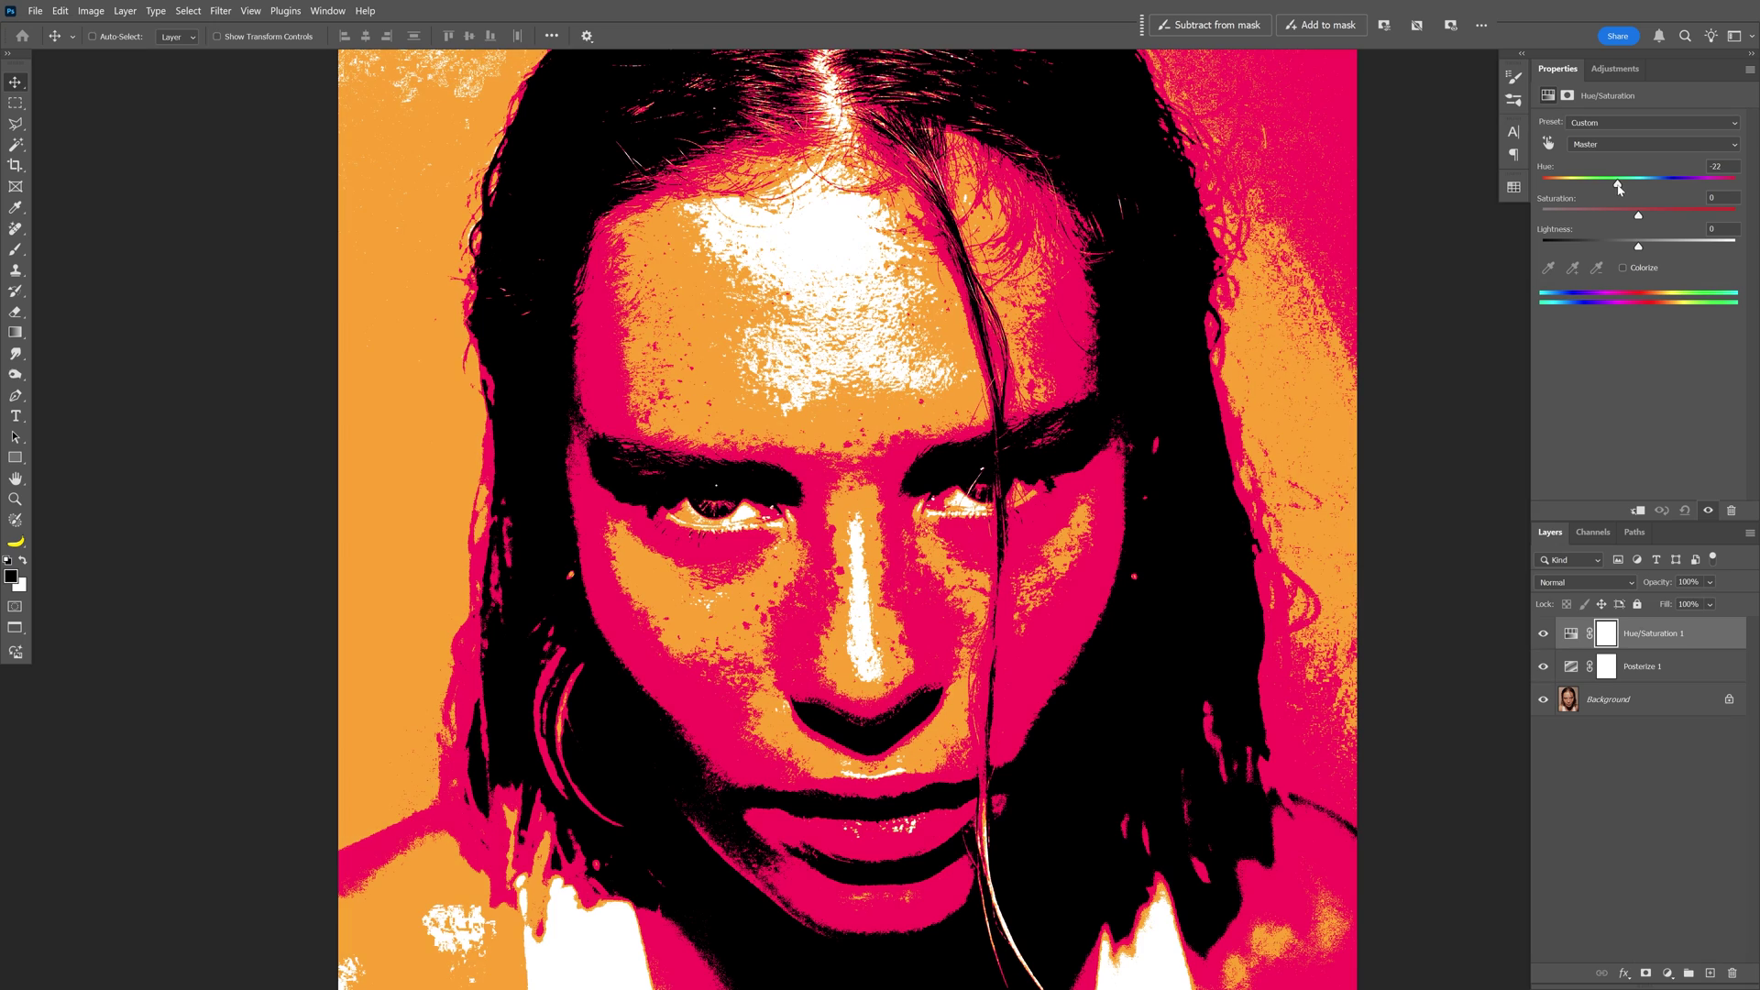
scroll(837, 247, up, 6)
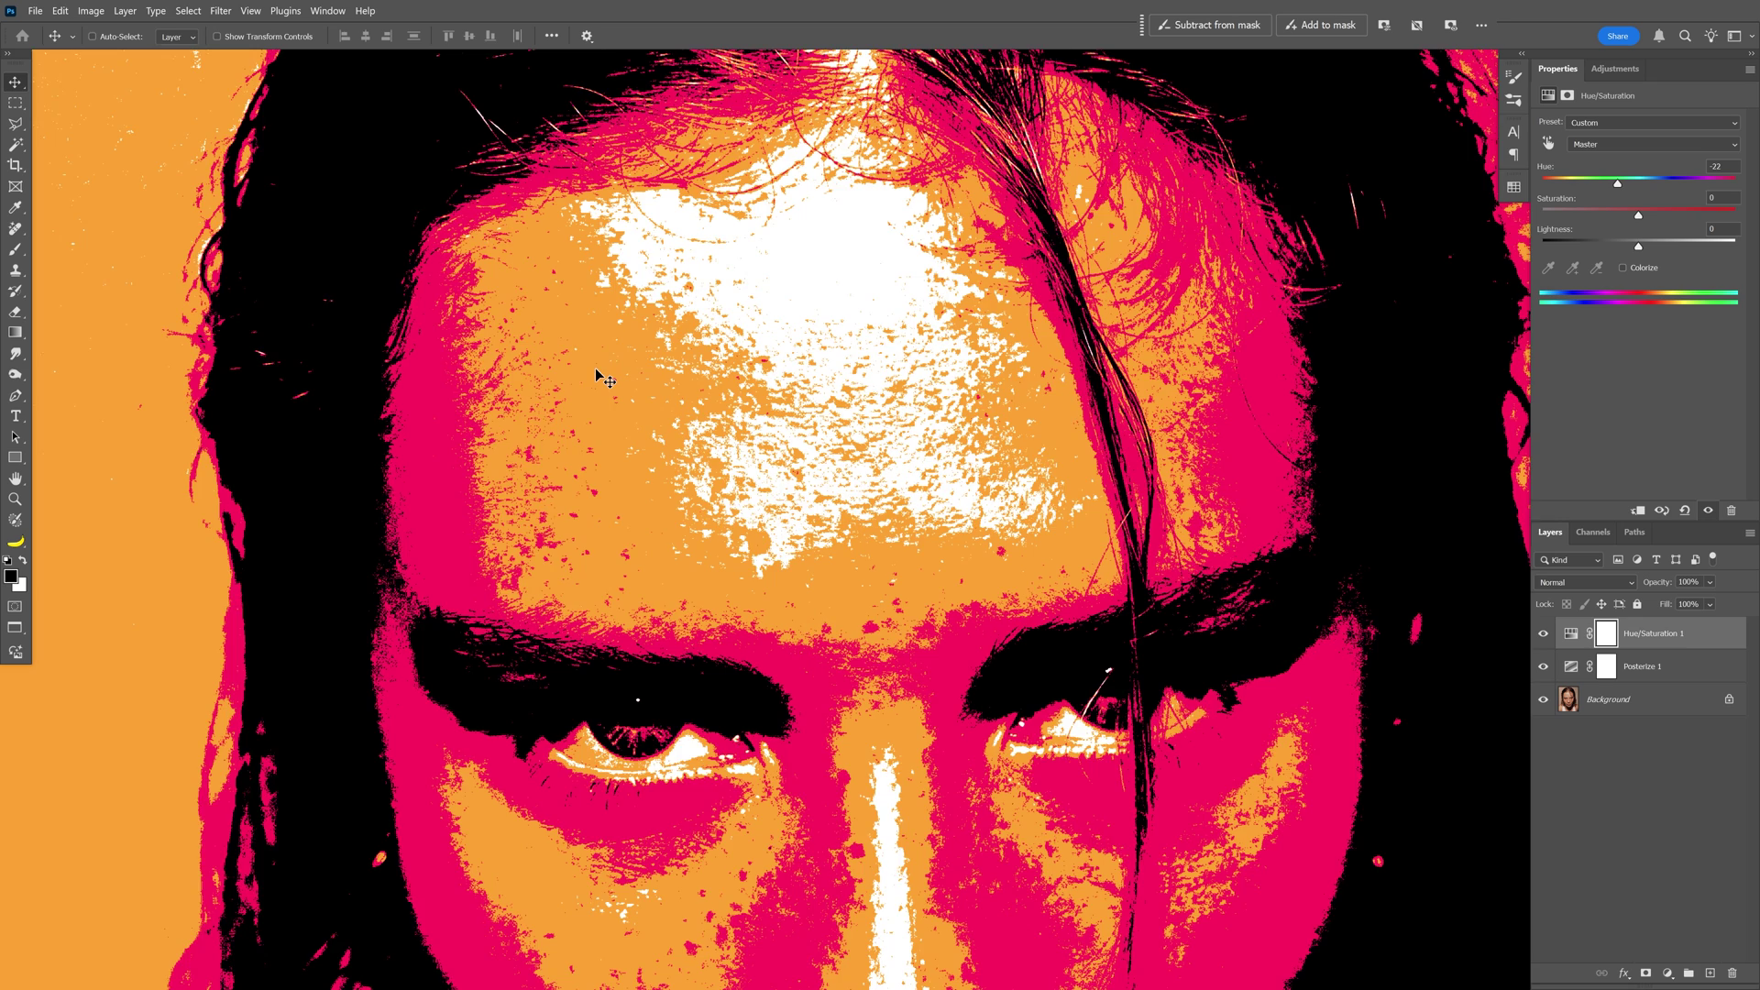
scroll(596, 371, down, 3)
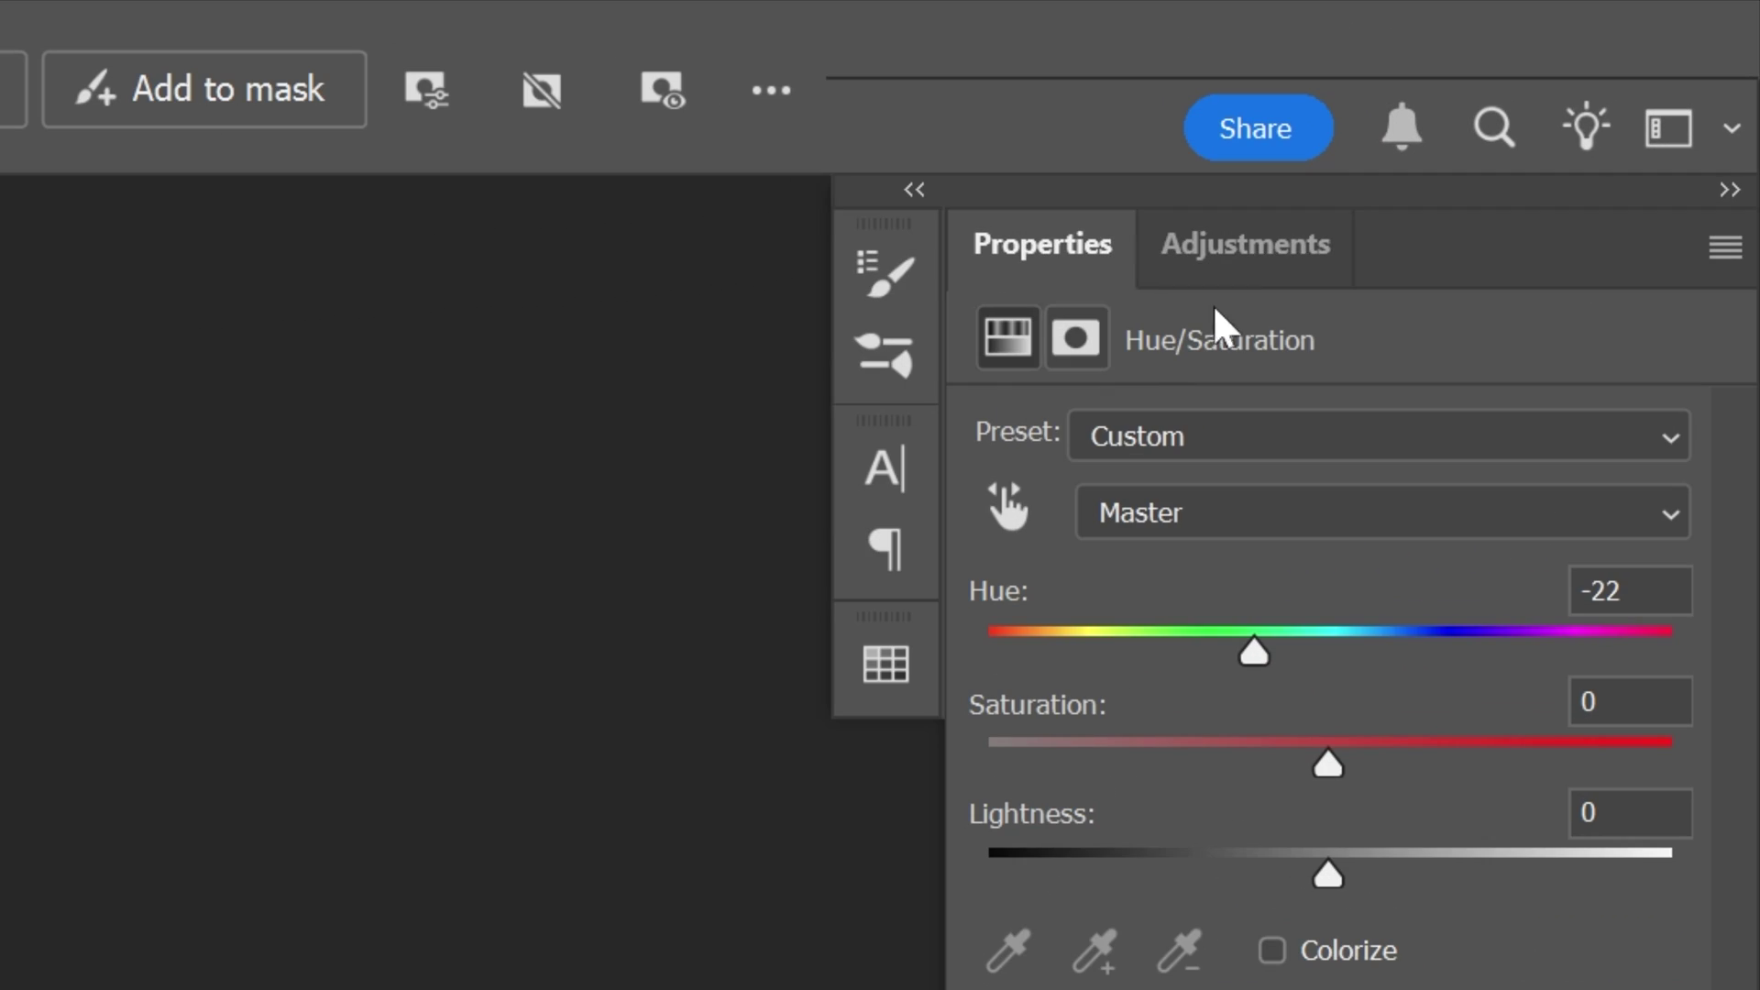
- Add a Black & White adjustment layer, compare the image with and without it, and set Reds to 0 and Yellows to 104
click(1623, 74)
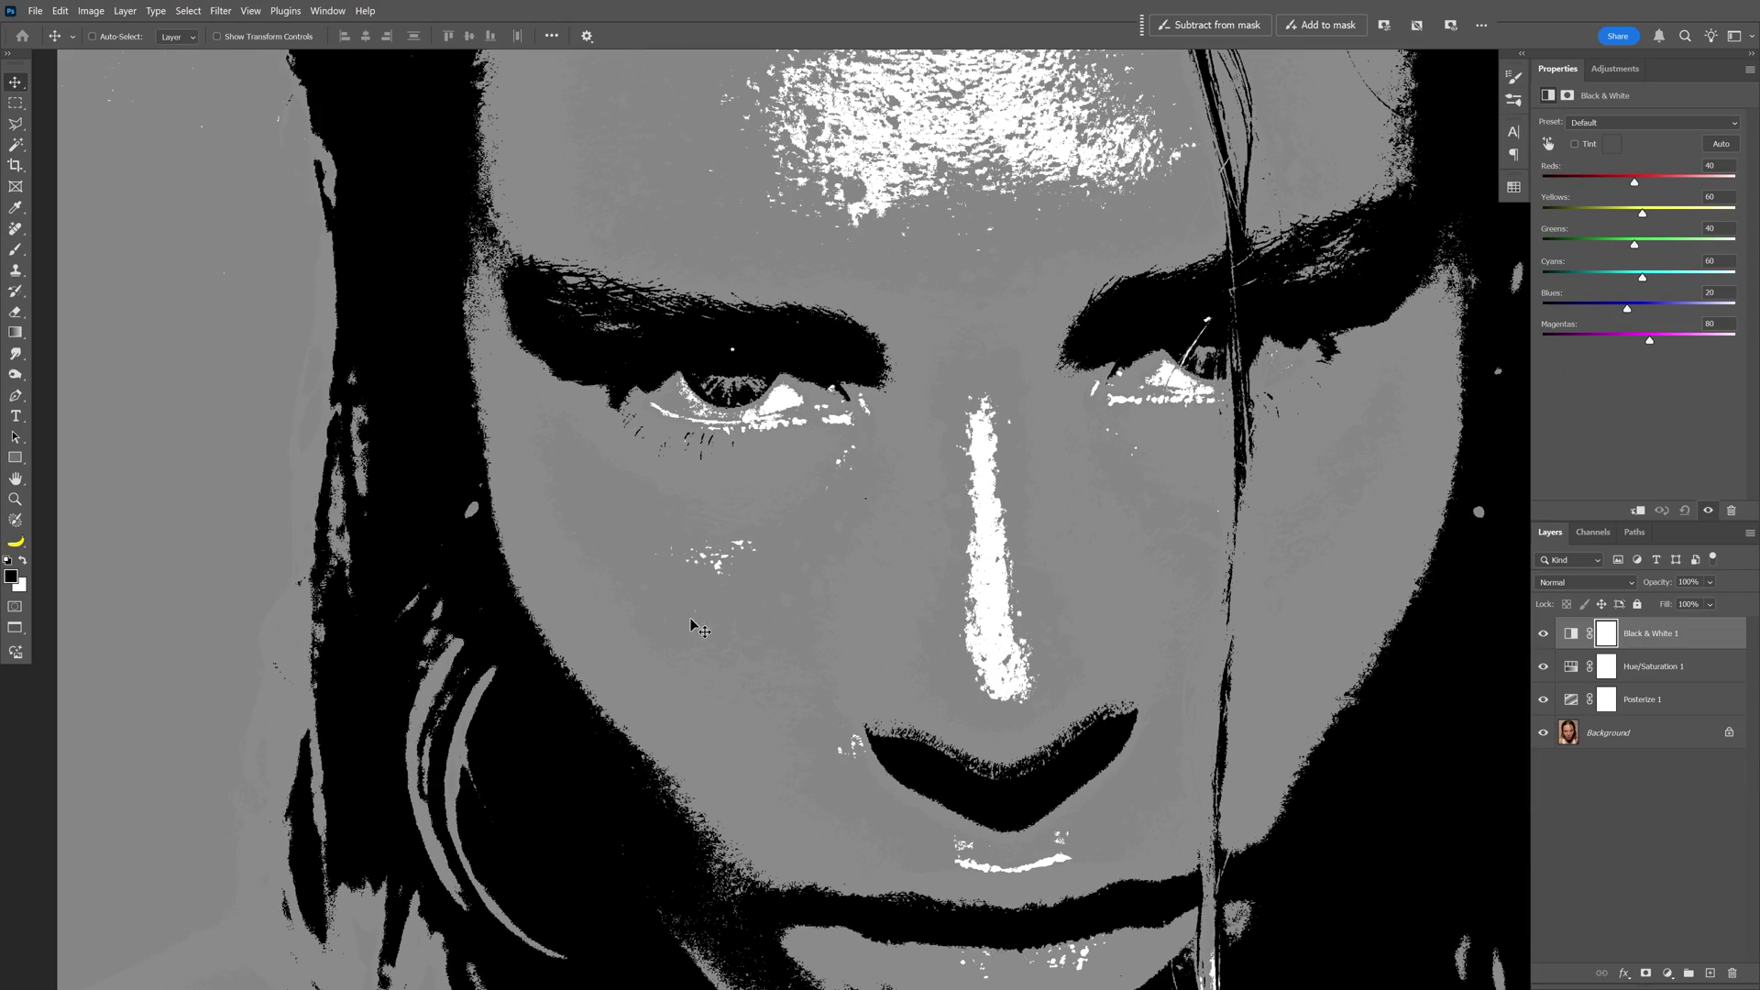
click(1544, 635)
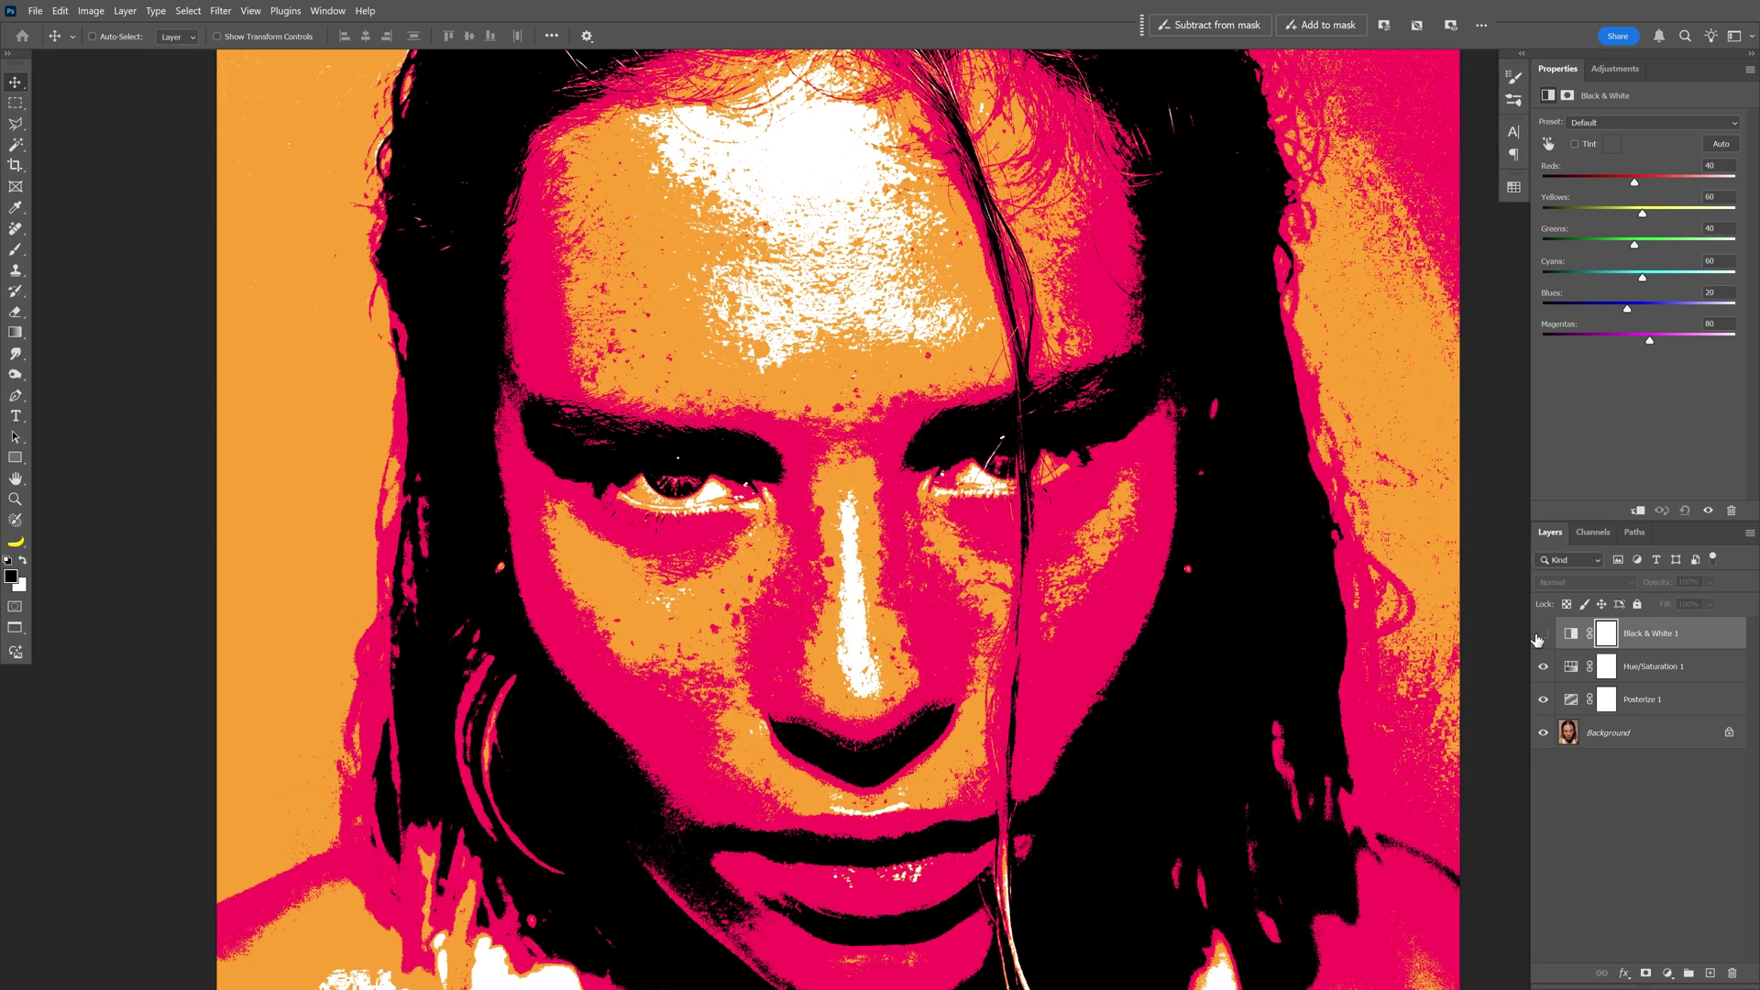
click(1543, 635)
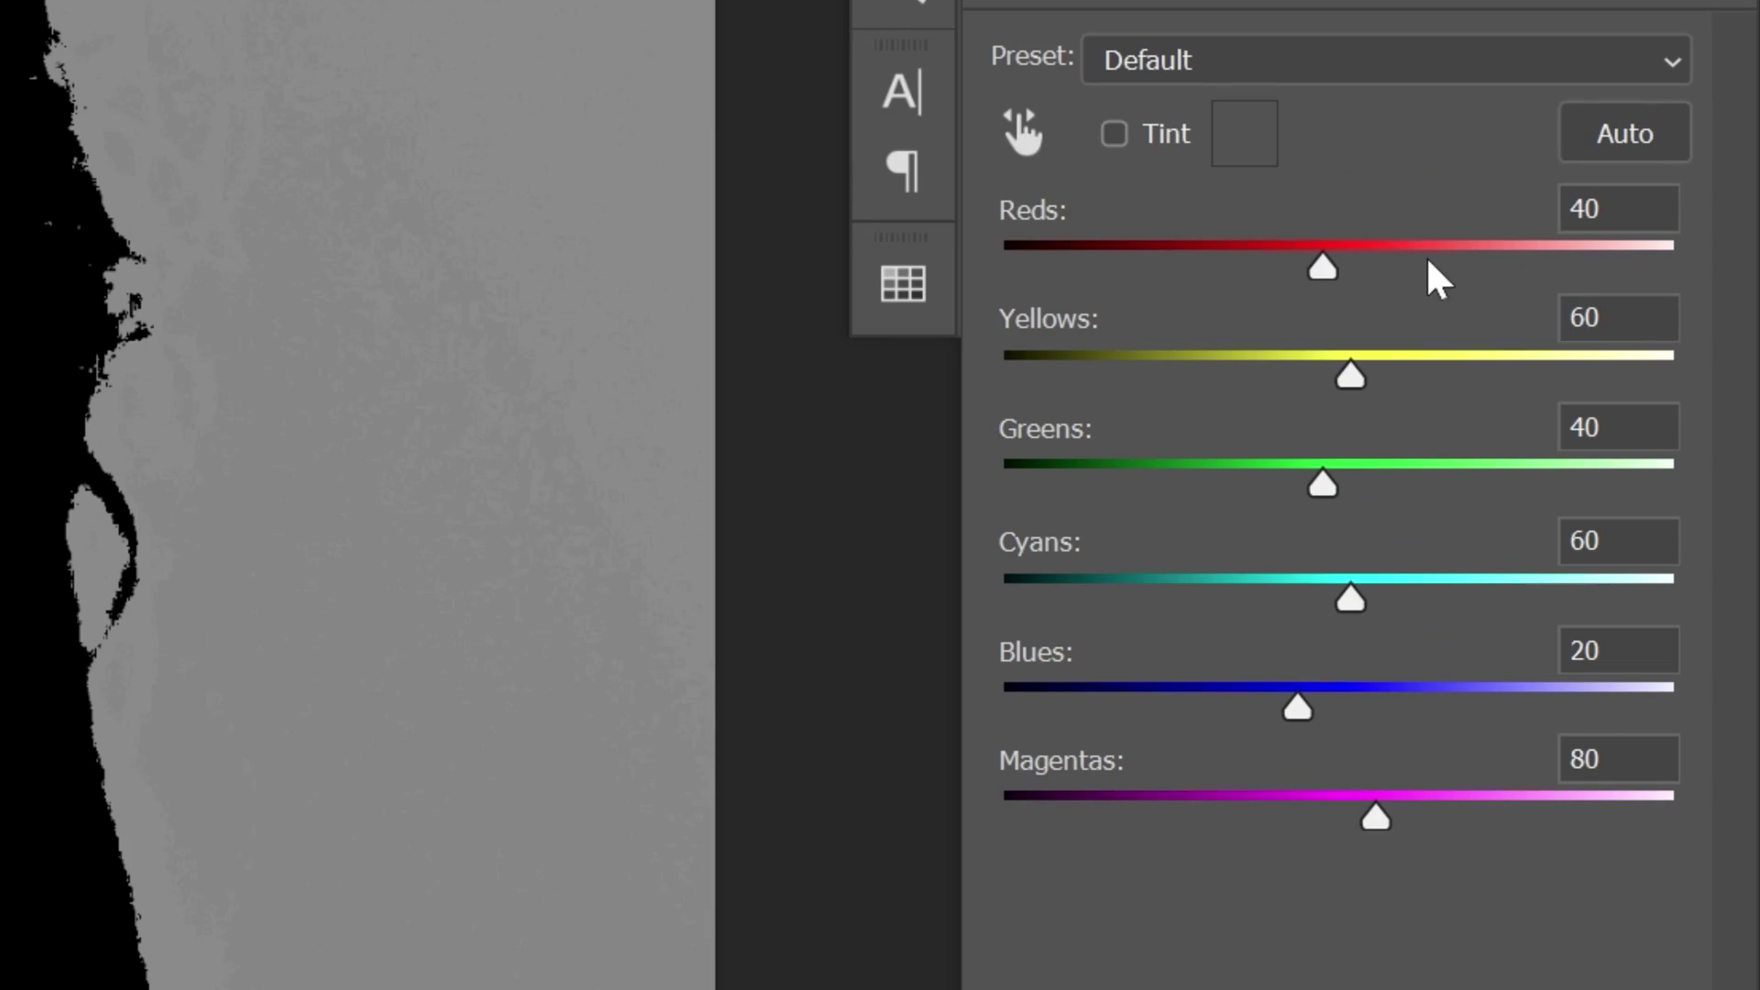
drag(1322, 264, 1269, 281)
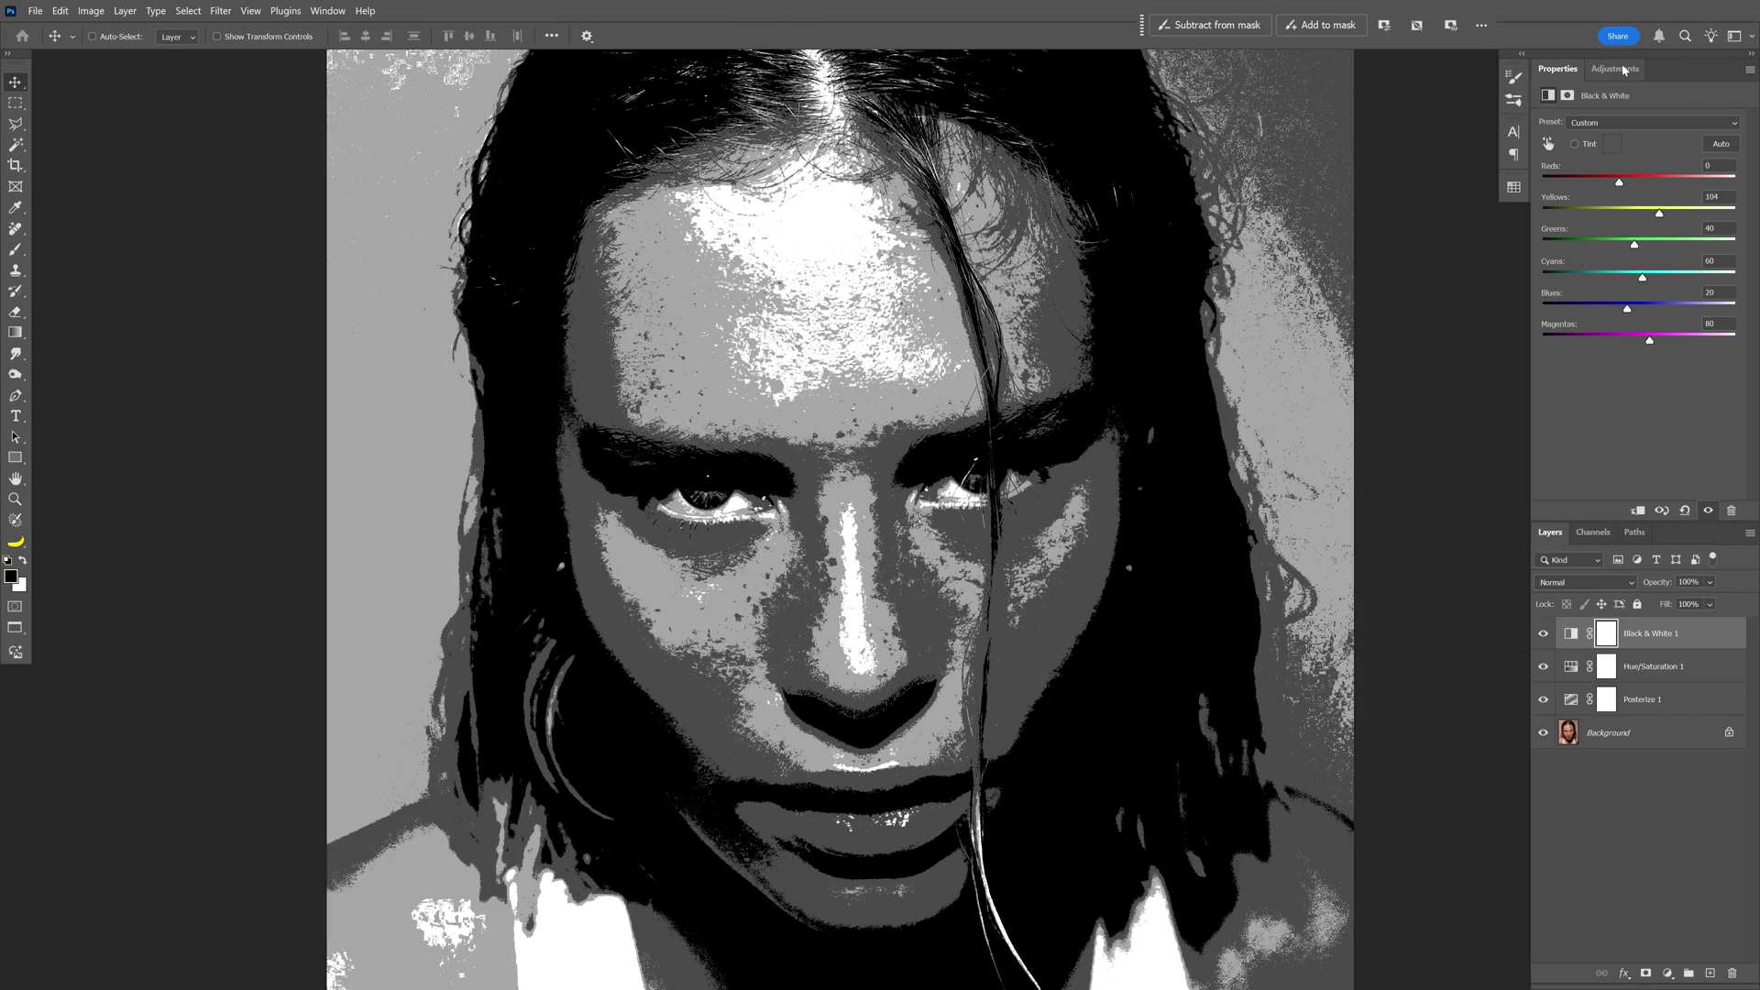
- Add a Curves adjustment layer on top and raise the black point to an output of 73
click(1618, 69)
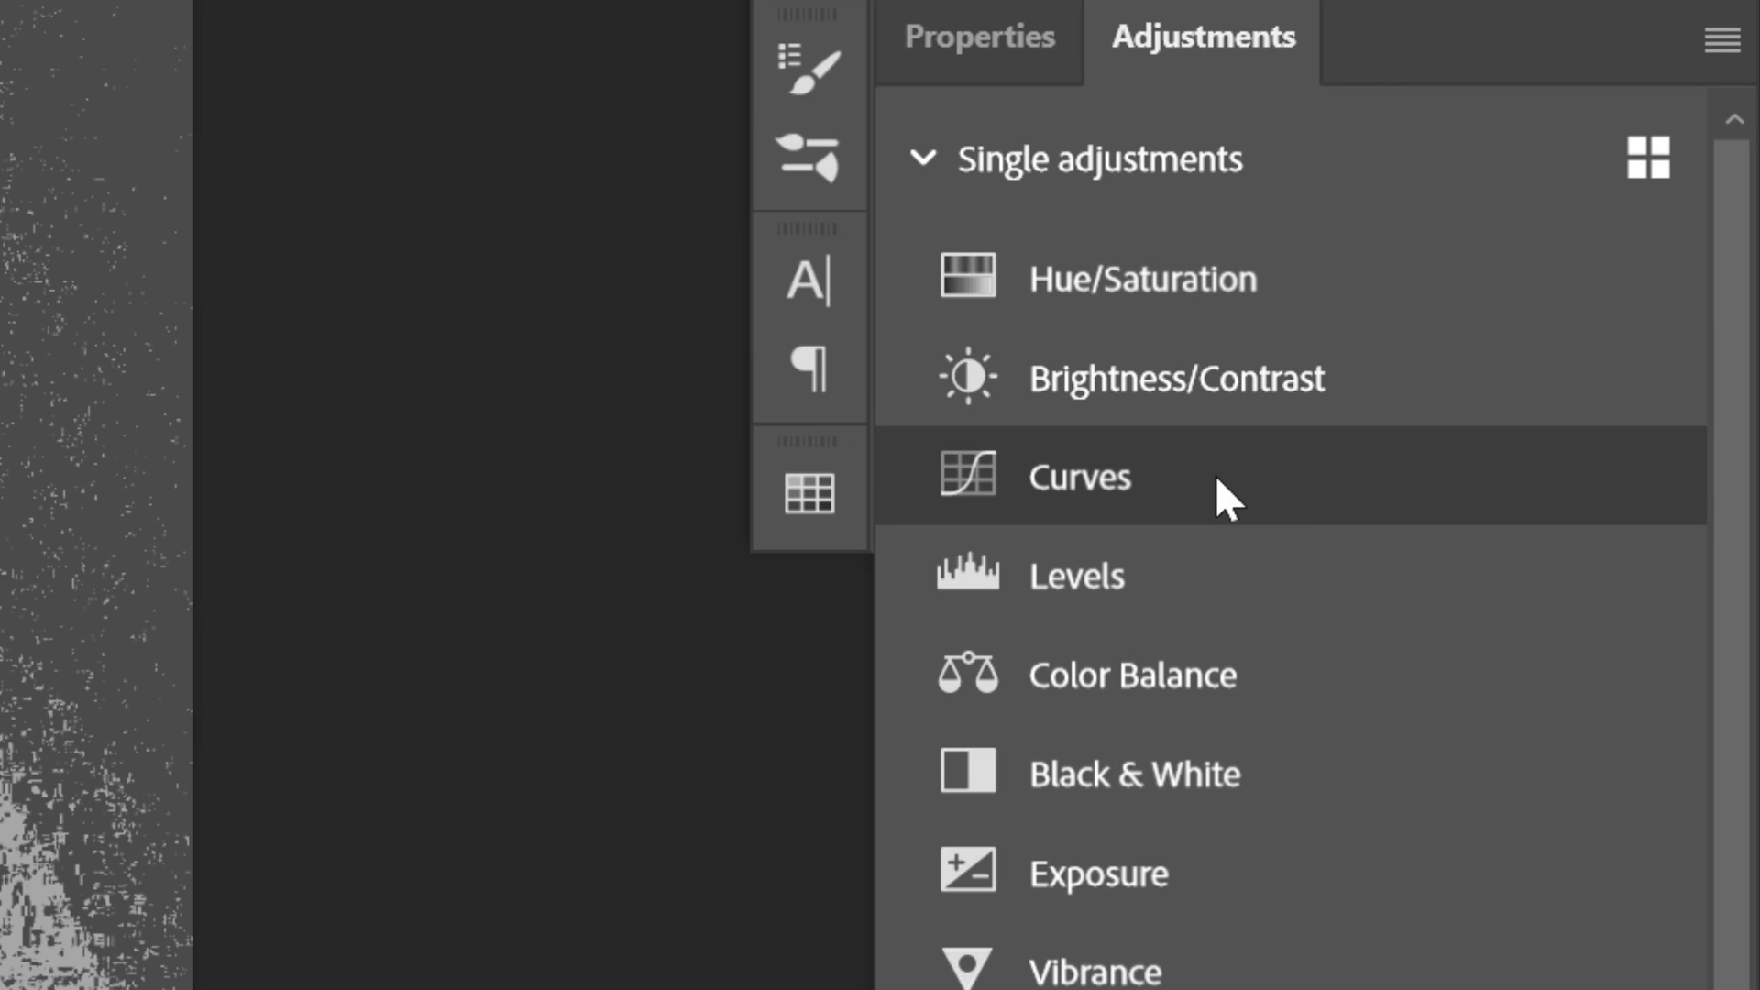
click(1214, 475)
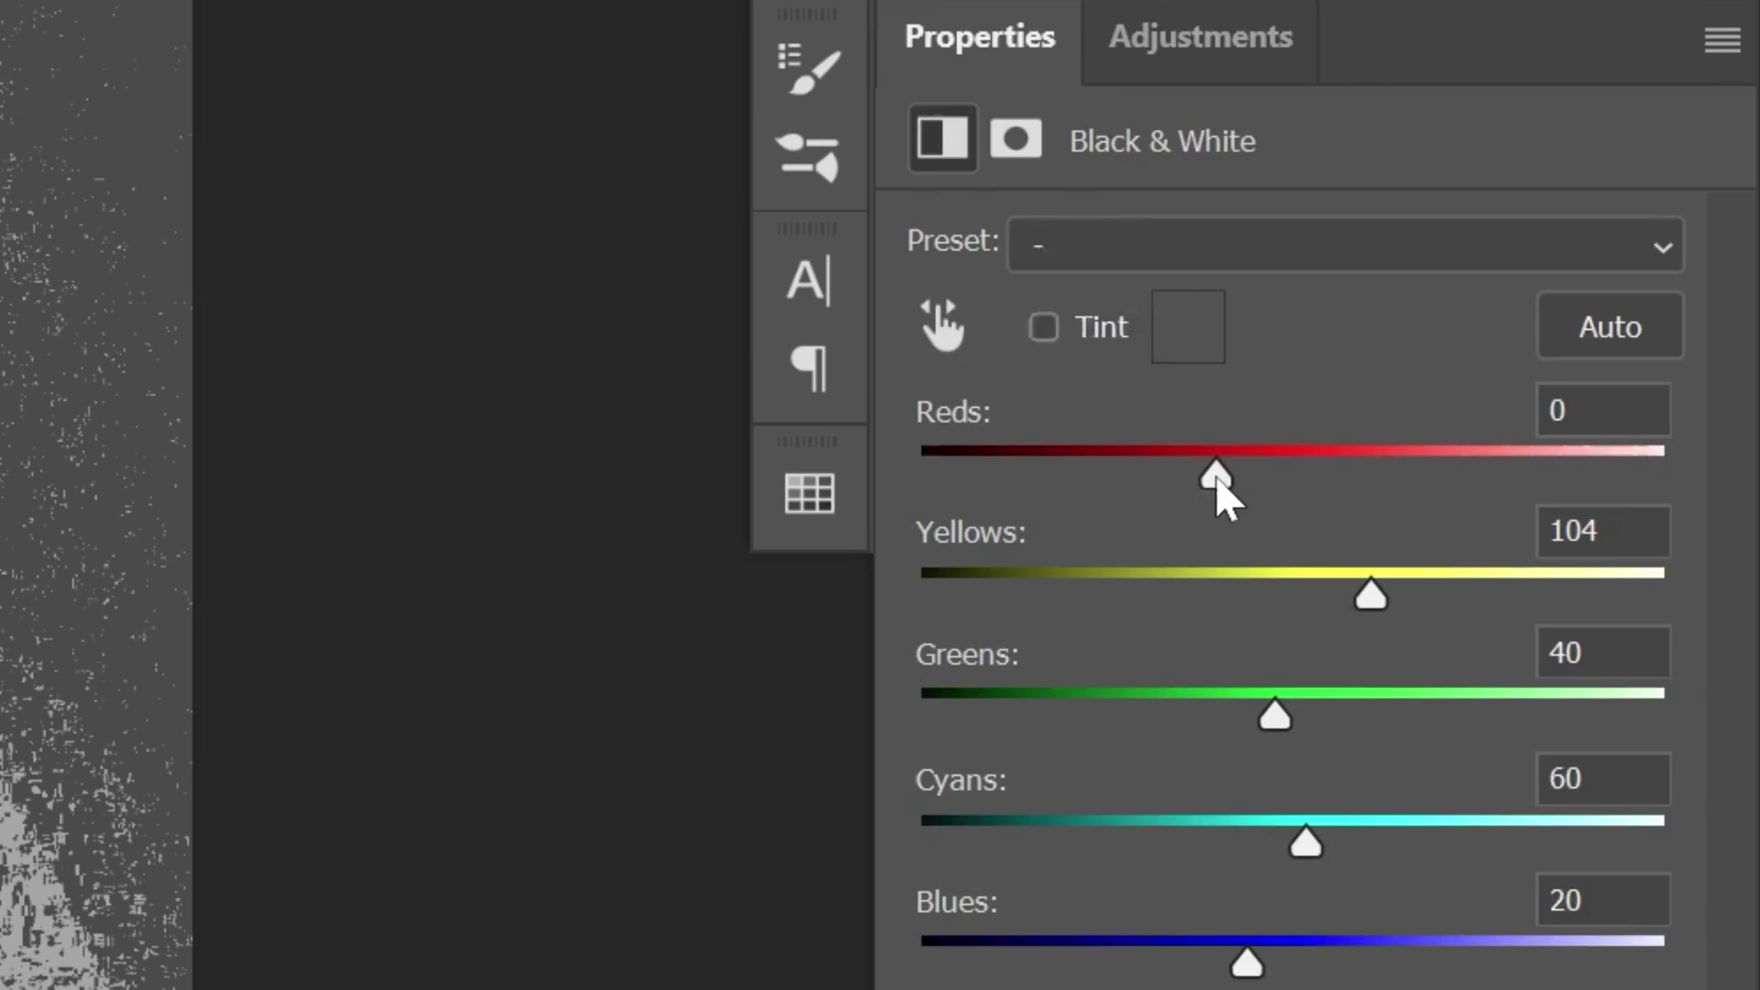
drag(1085, 794, 1038, 628)
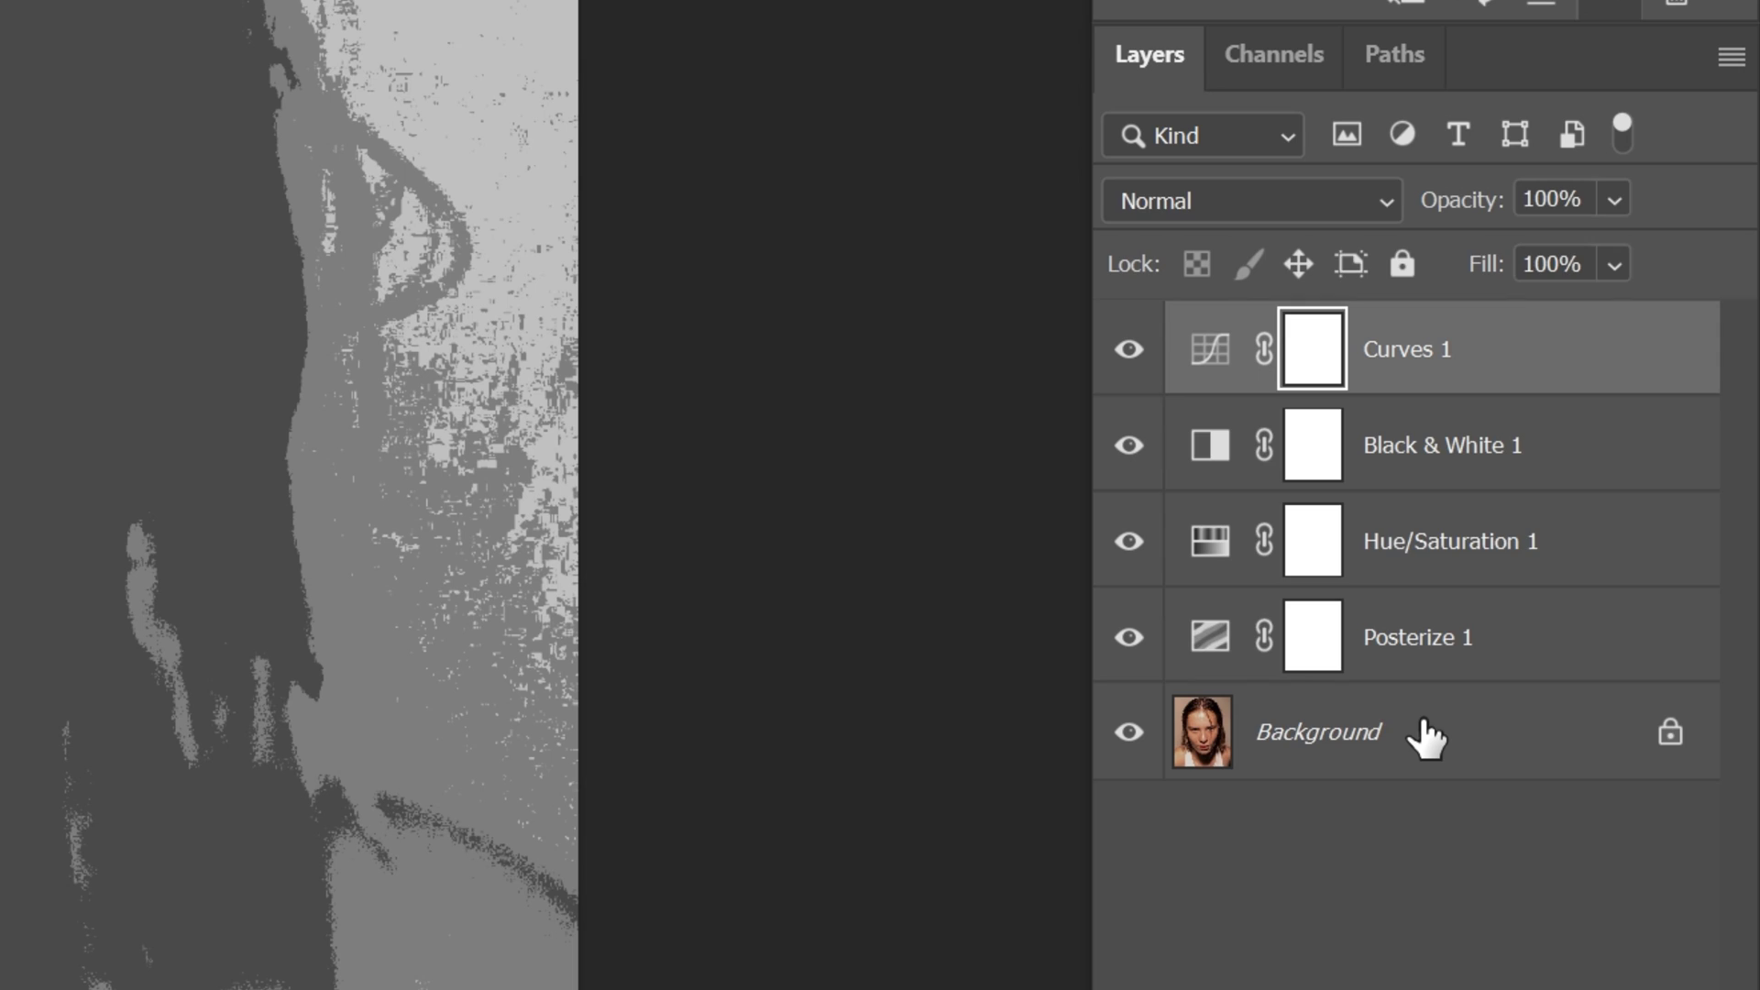
- Convert the background and all adjustment layers into a single smart object
shift+click(1645, 765)
right_click(1645, 764)
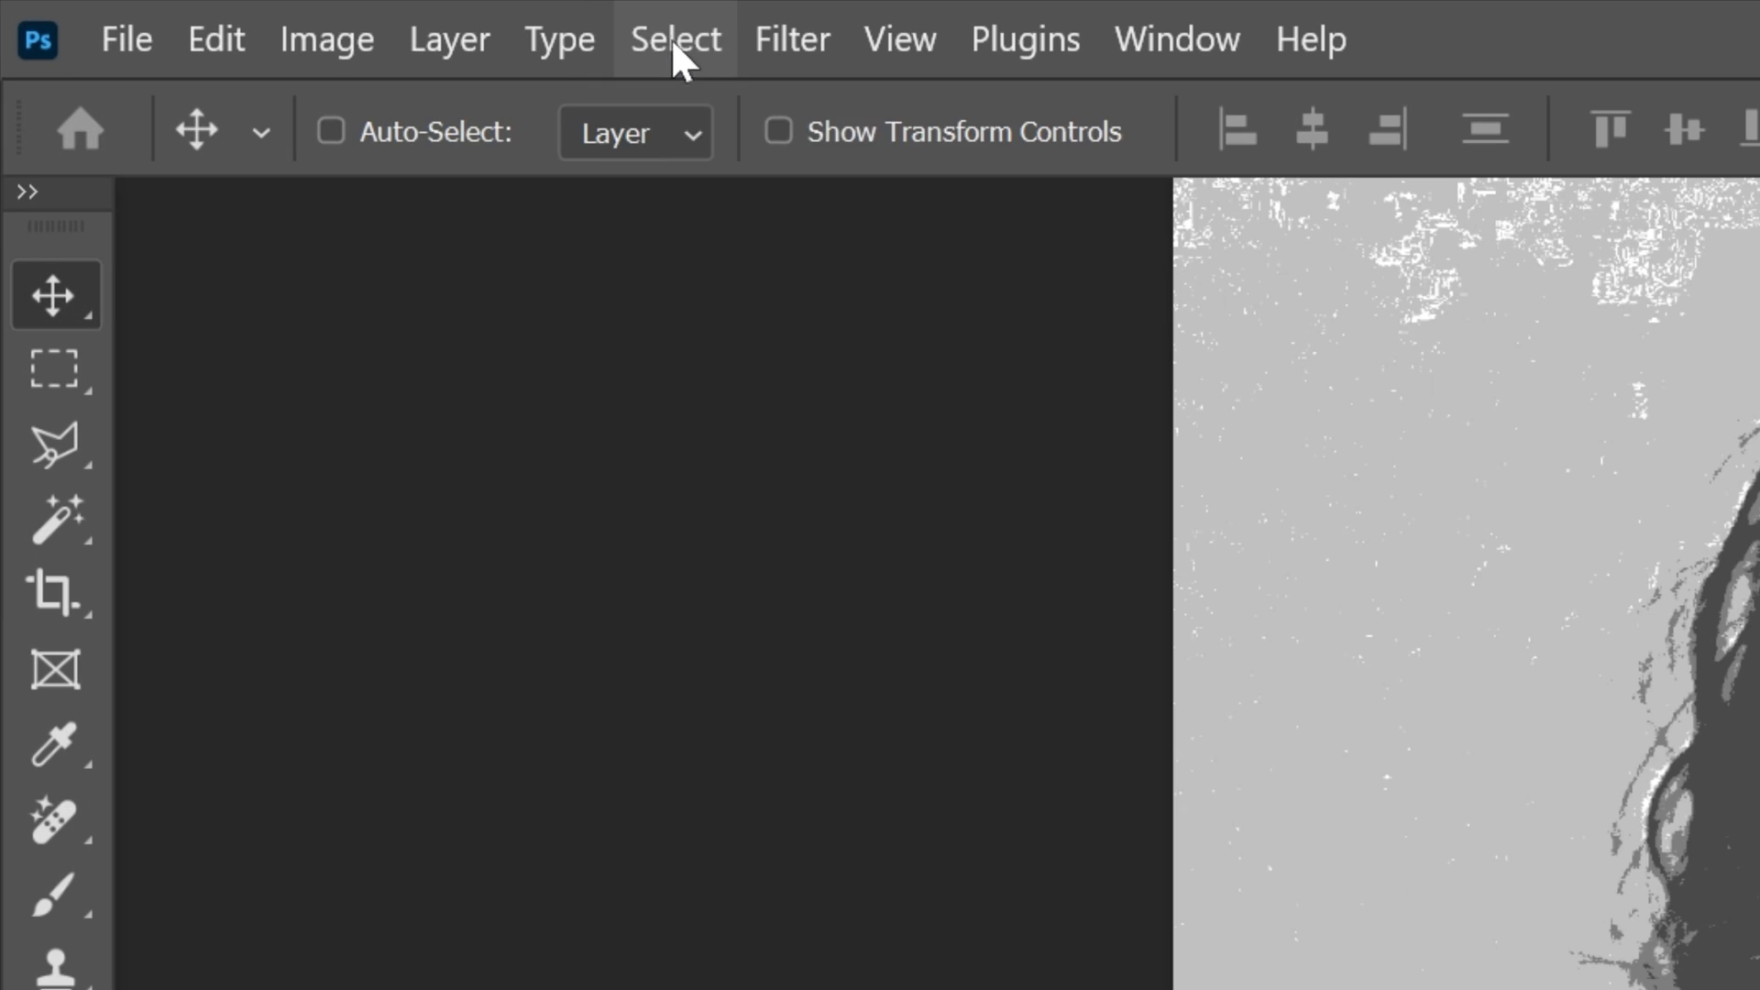
- Select the darkest grey areas of the smart object with Color Range and copy them to a new layer
click(188, 12)
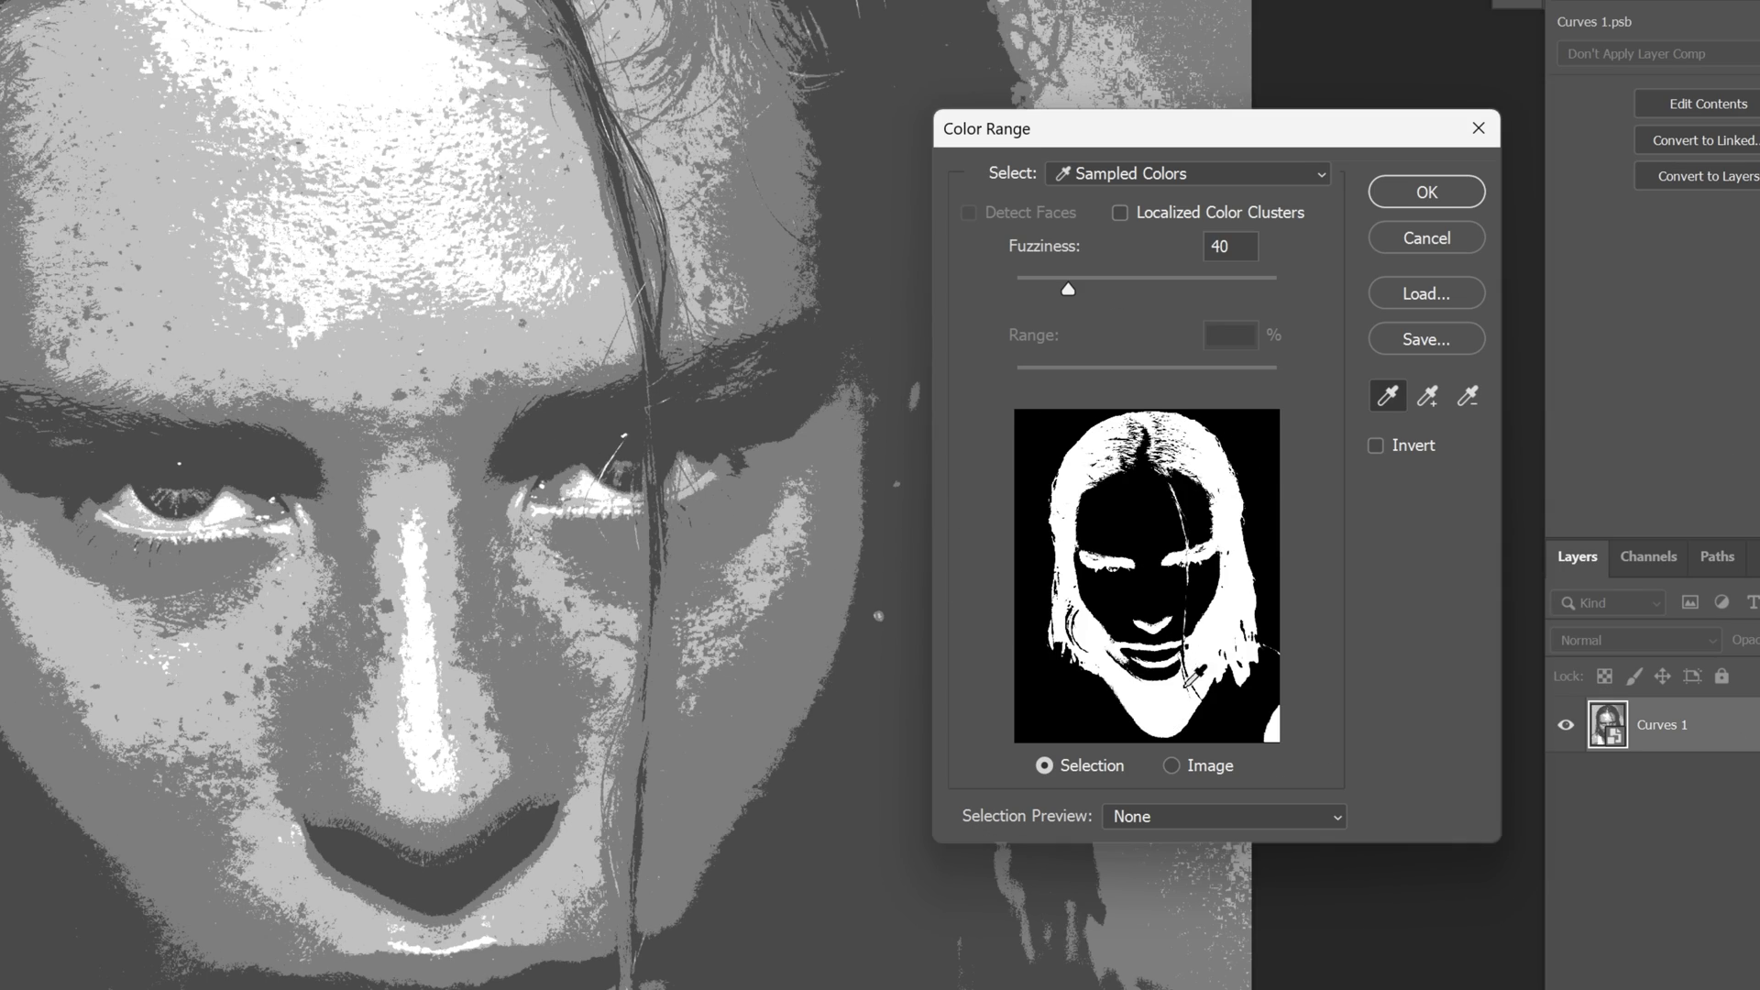
click(1427, 193)
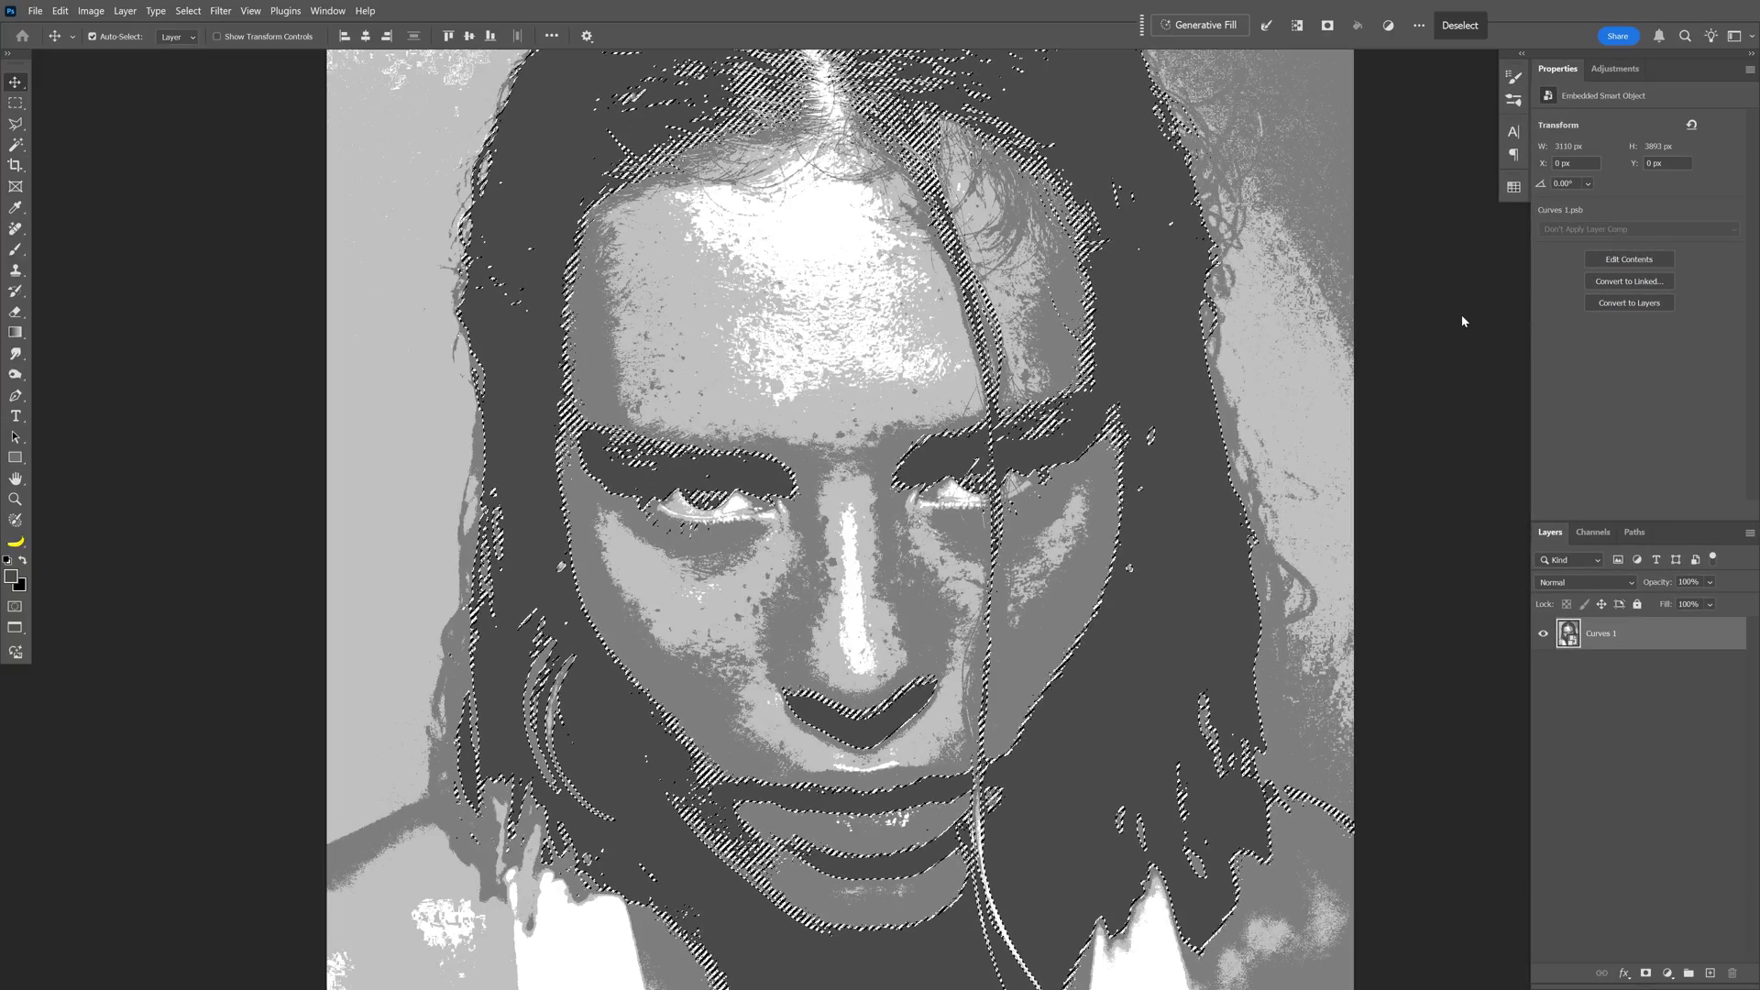
key(ctrl+j)
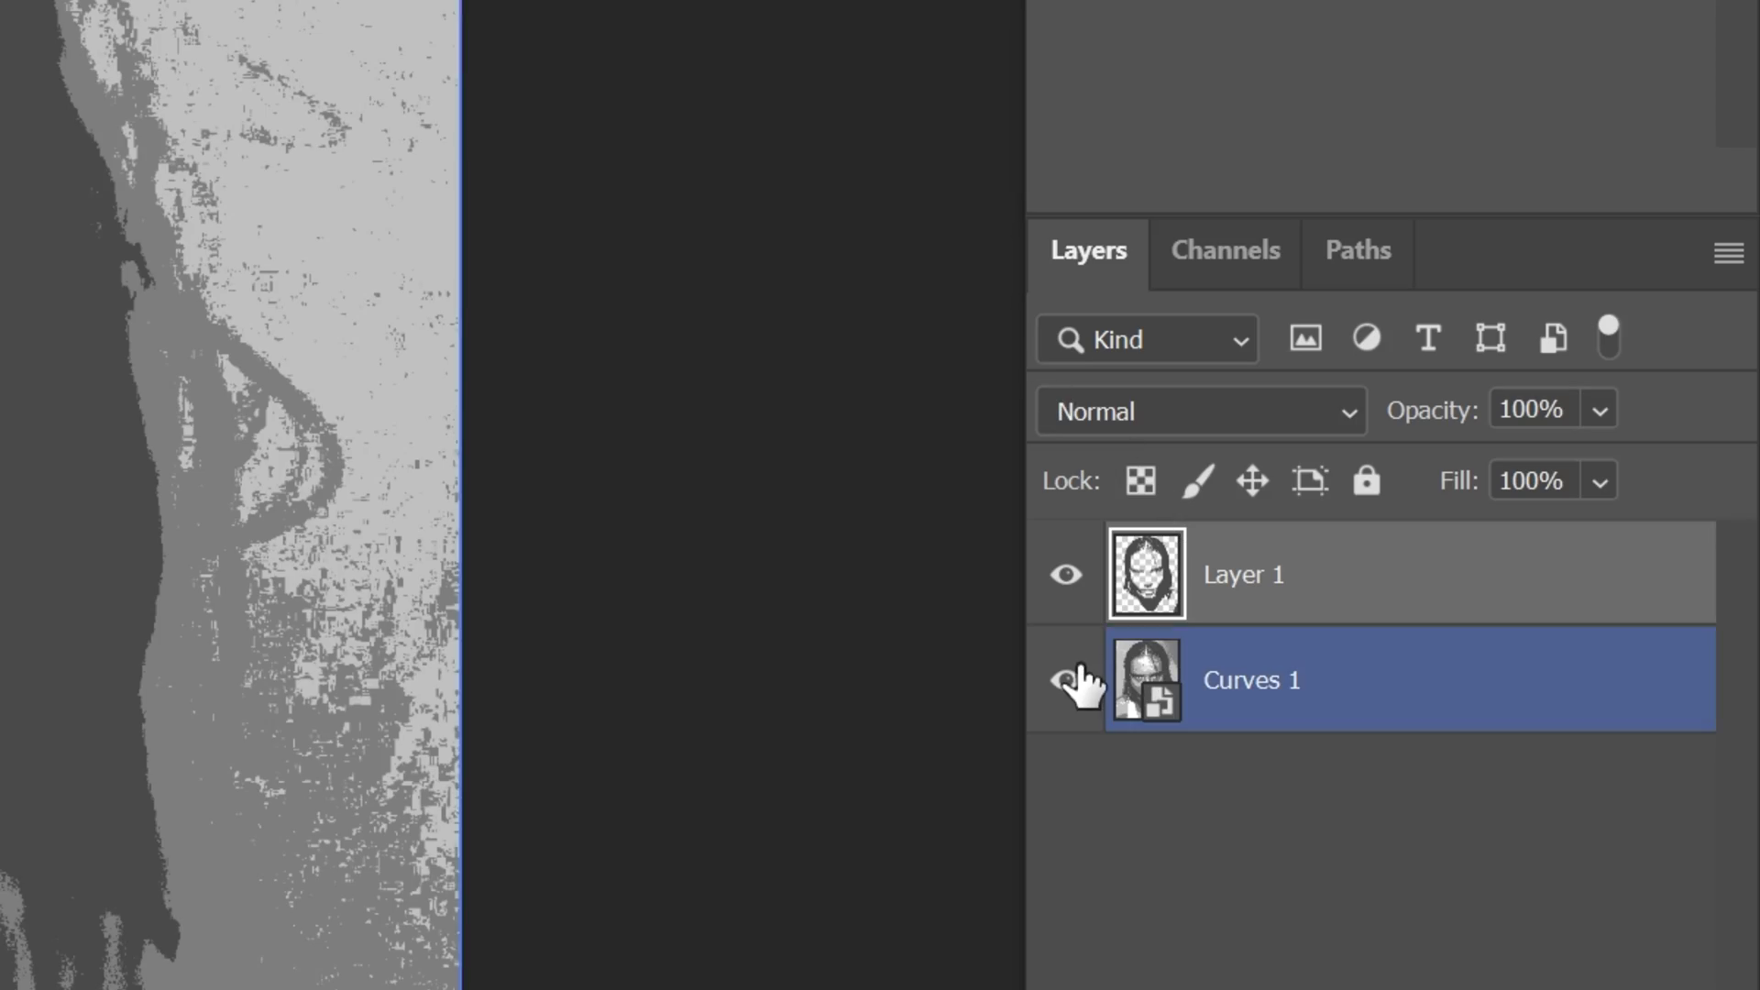
click(1067, 683)
click(1067, 680)
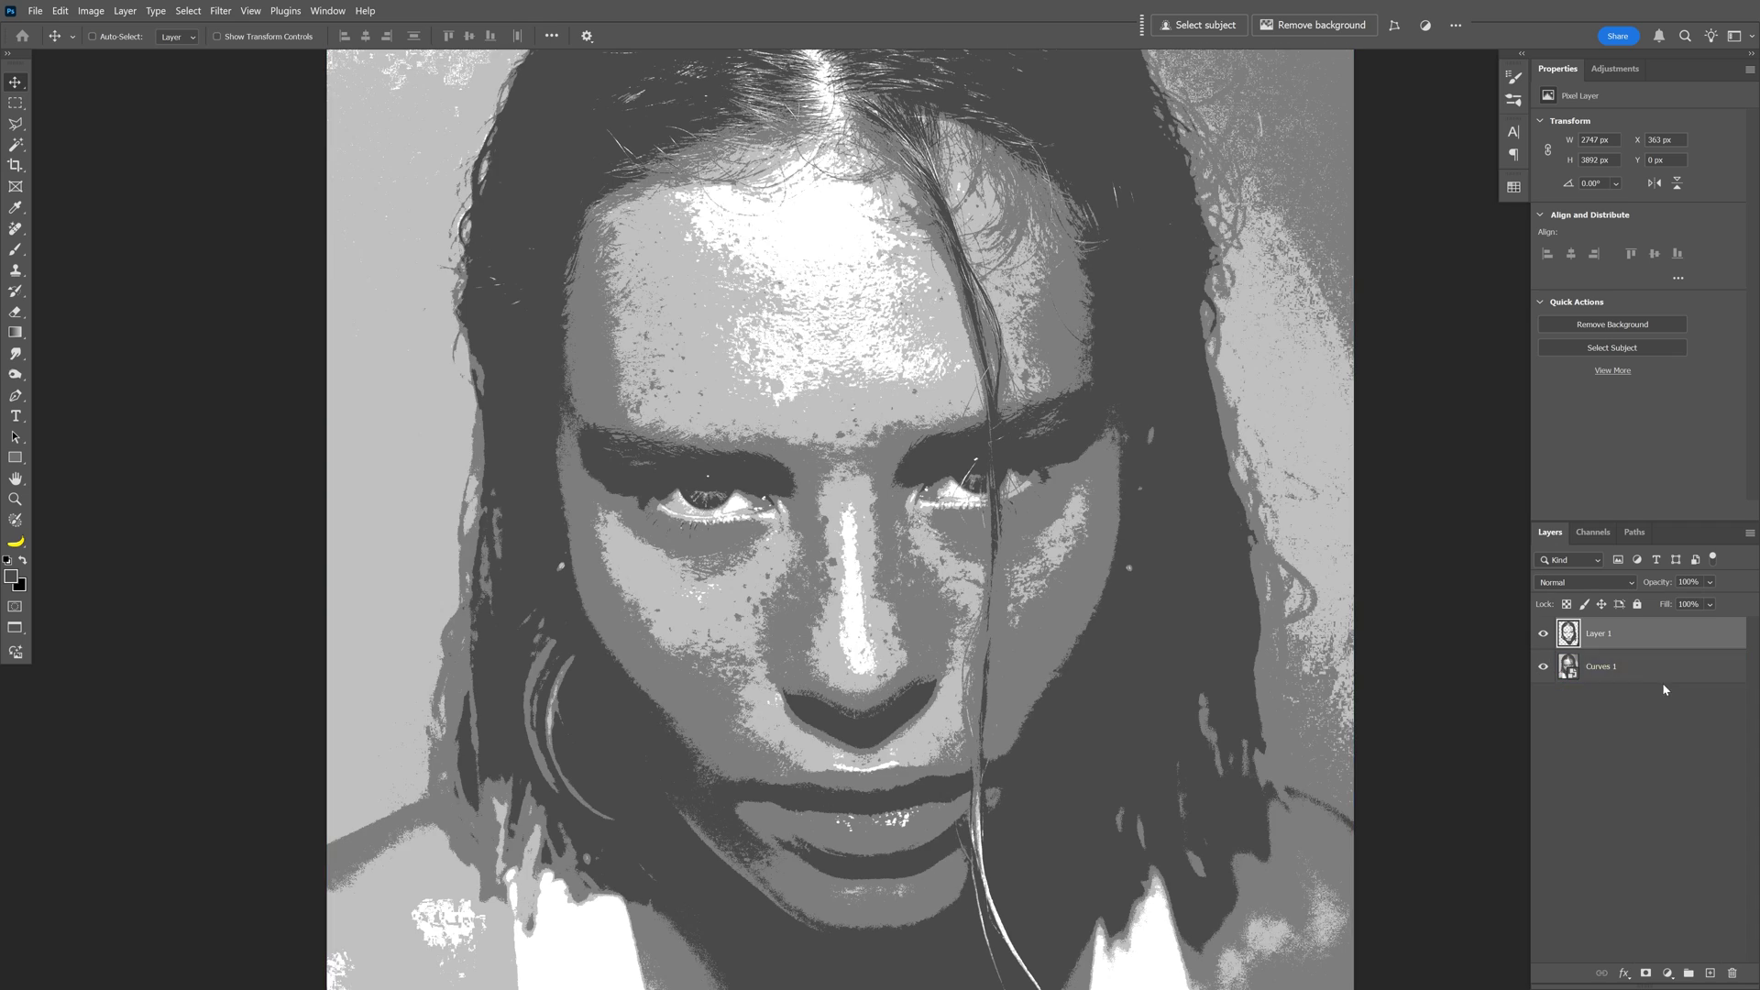
- Select the mid-grey areas of the Curves 1 smart object with Color Range and copy them to a new layer
click(1641, 677)
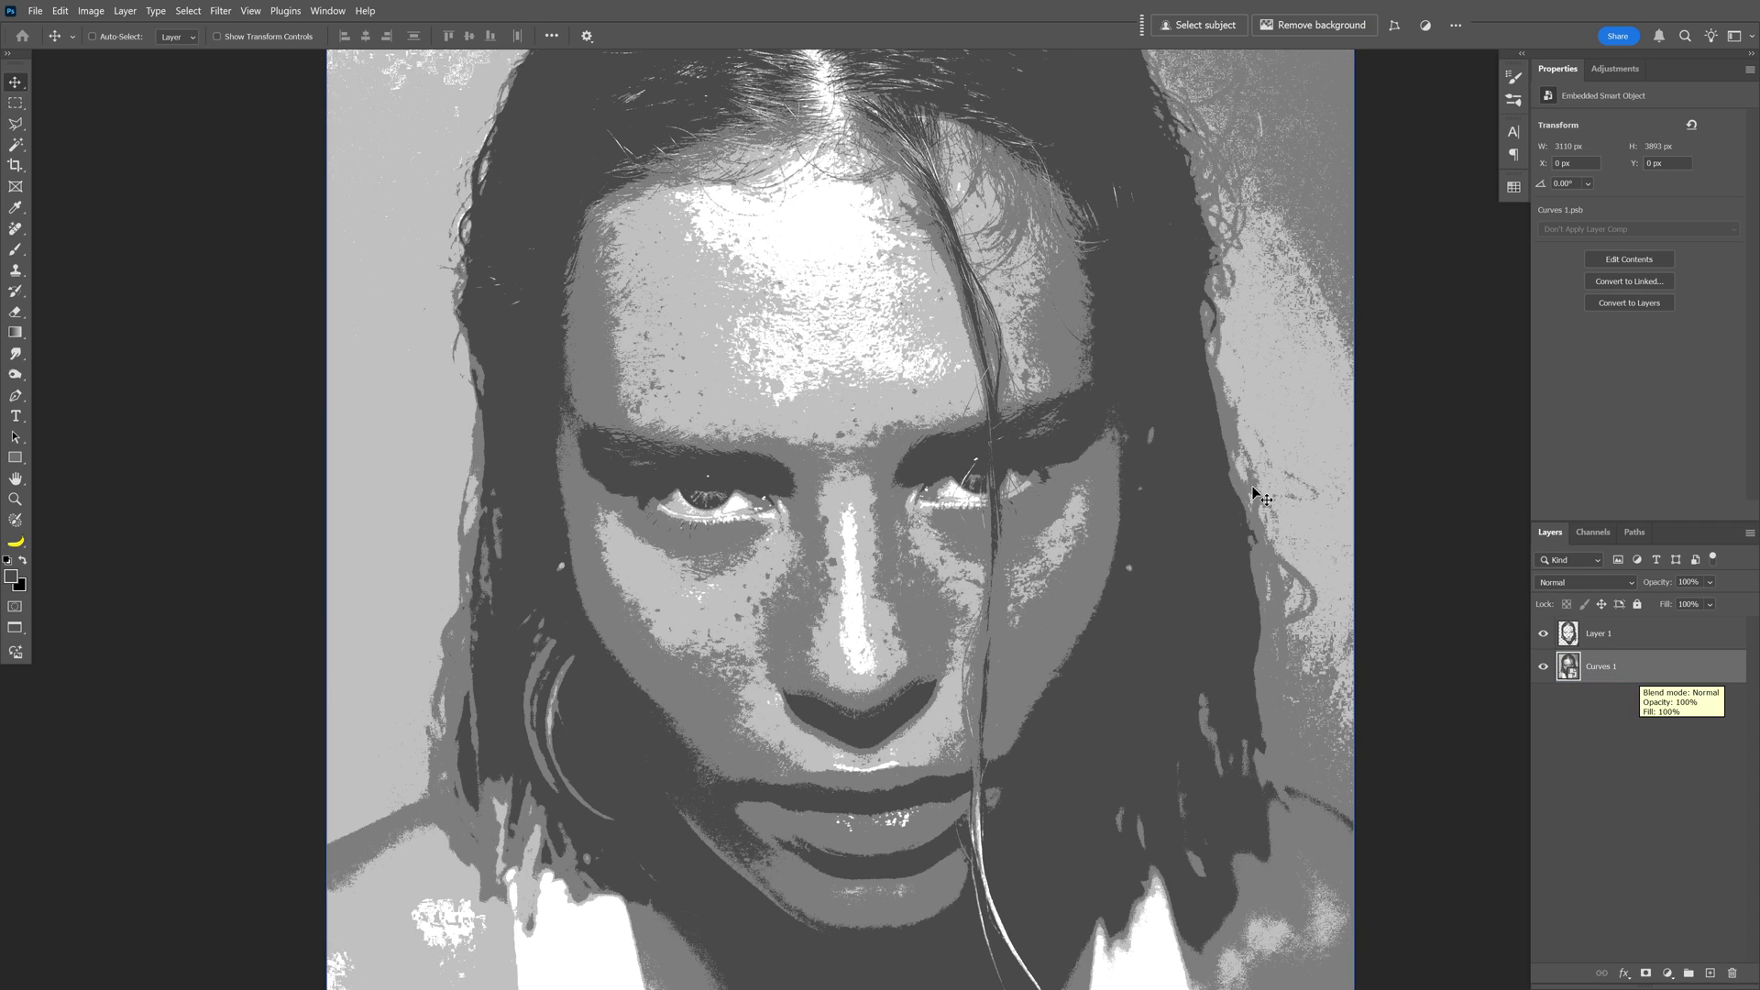
click(188, 11)
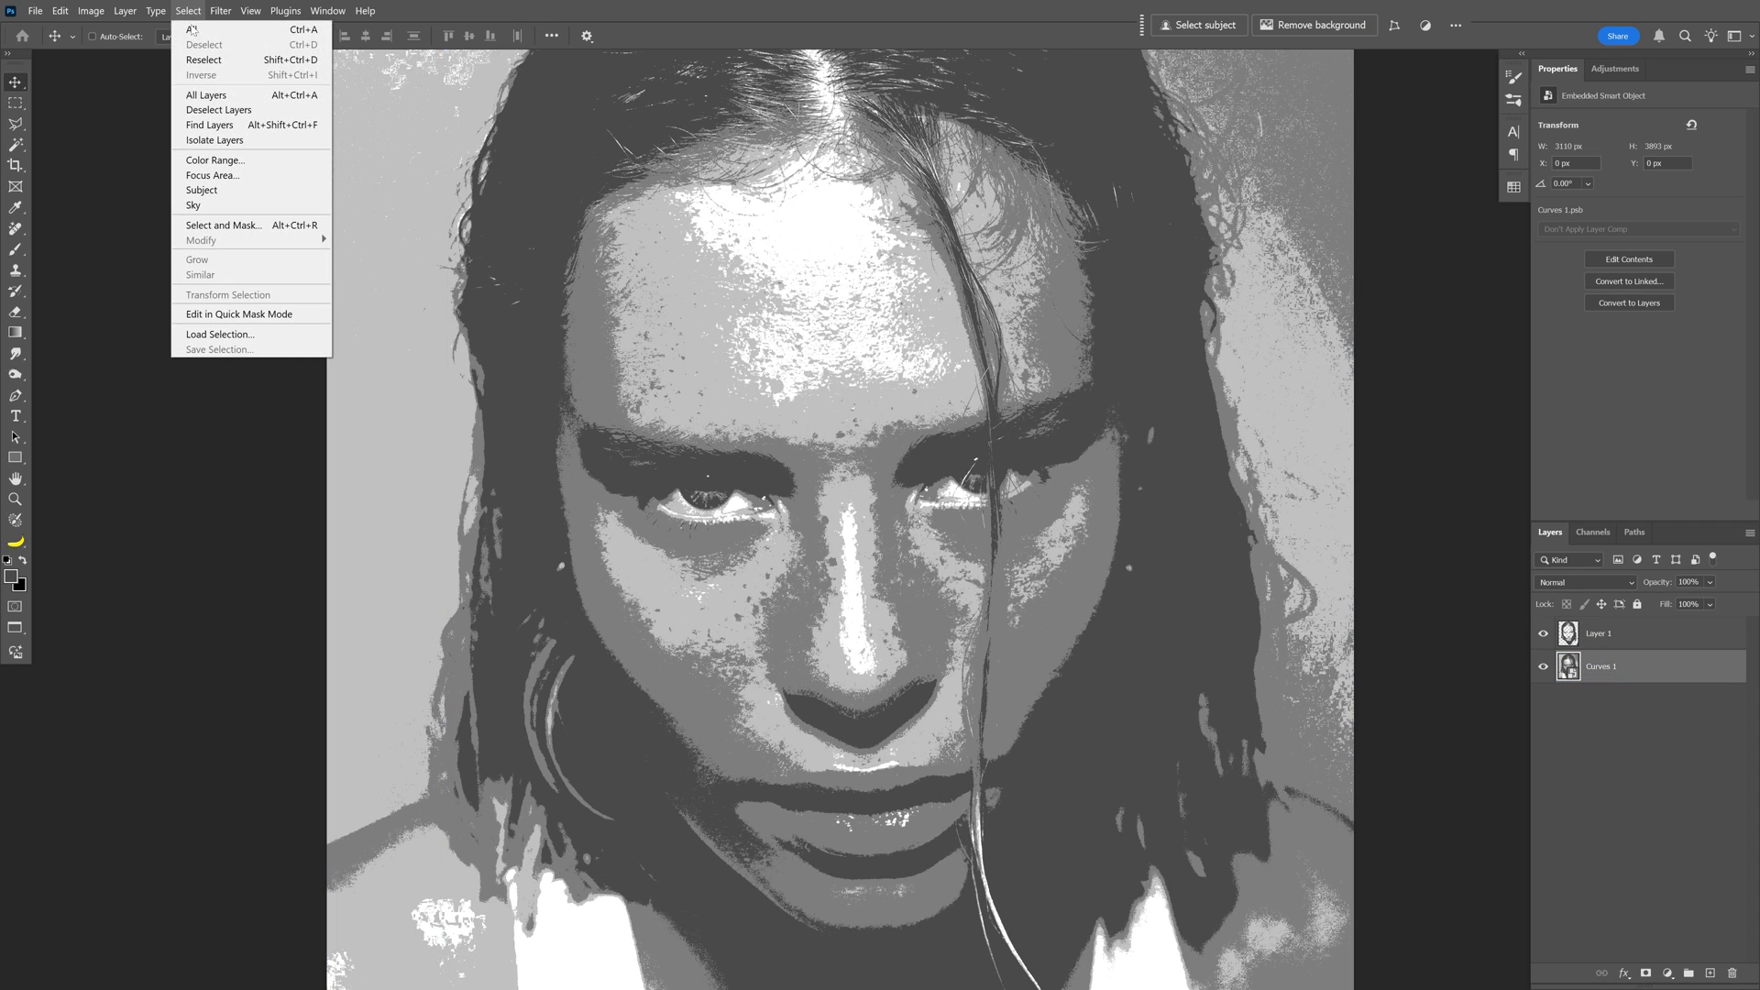
click(215, 161)
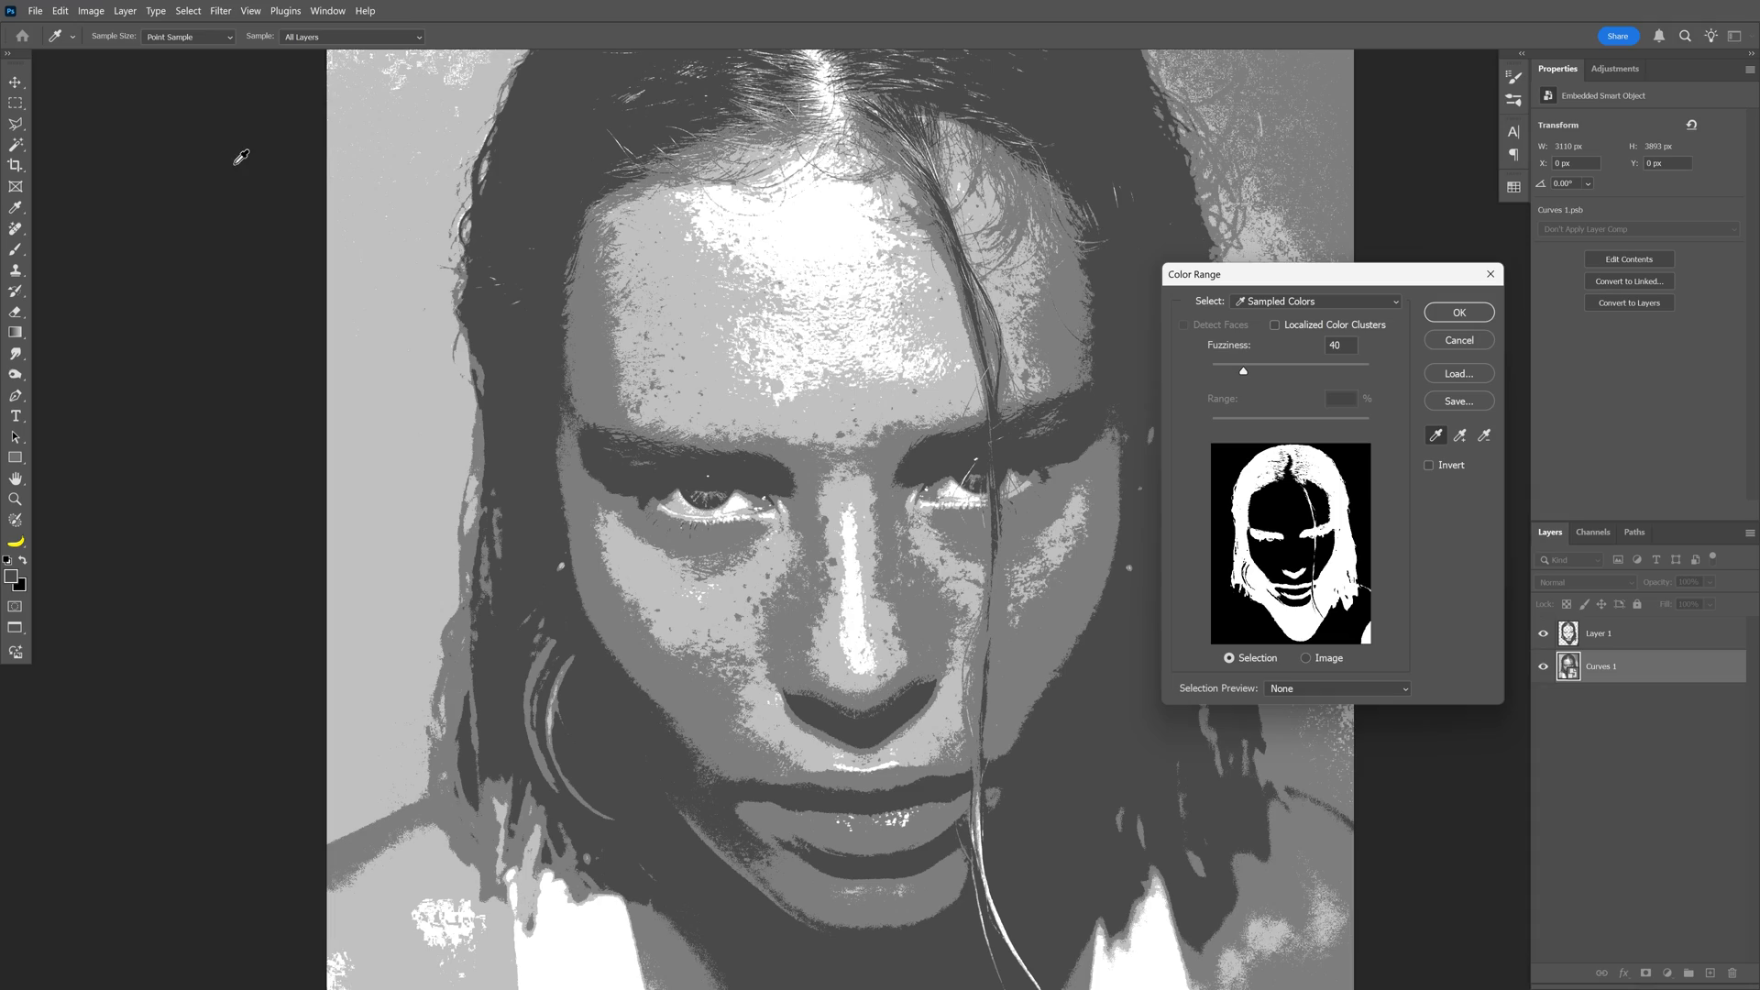
click(596, 357)
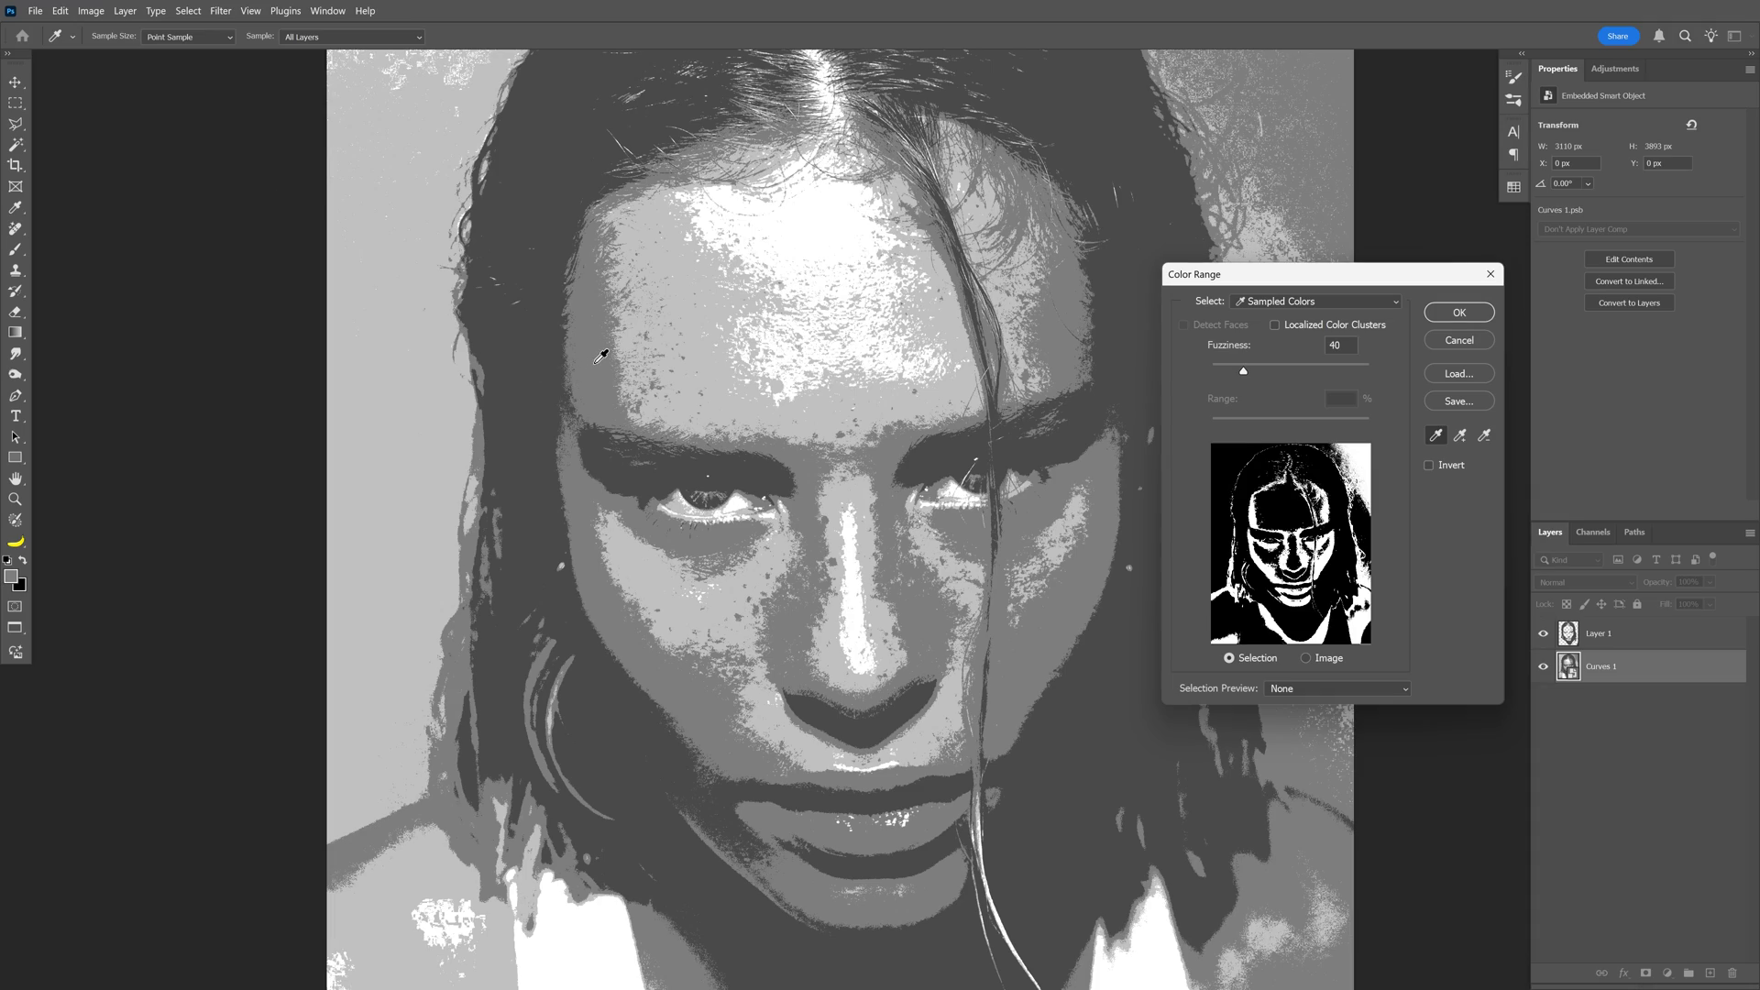
click(1486, 320)
key(v)
key(ctrl+j)
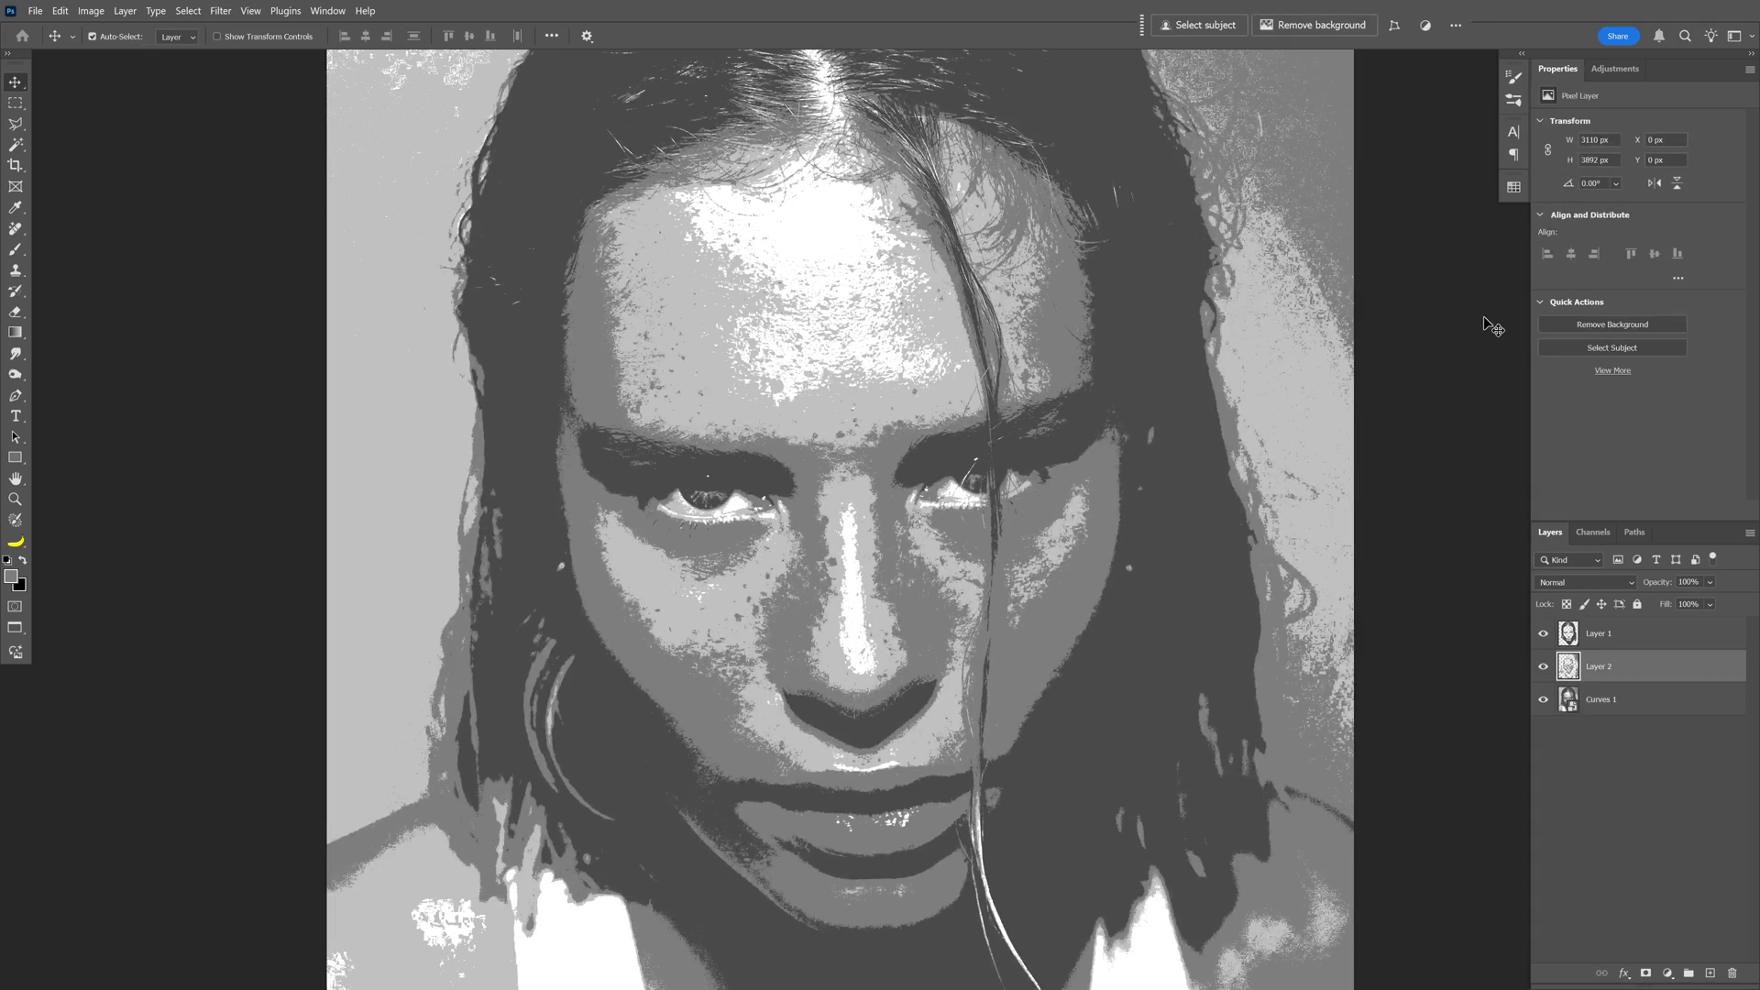
- Use Color Range on the Curves 1 smart object to copy the light grey areas and the white areas to separate new layers
click(1614, 698)
click(188, 11)
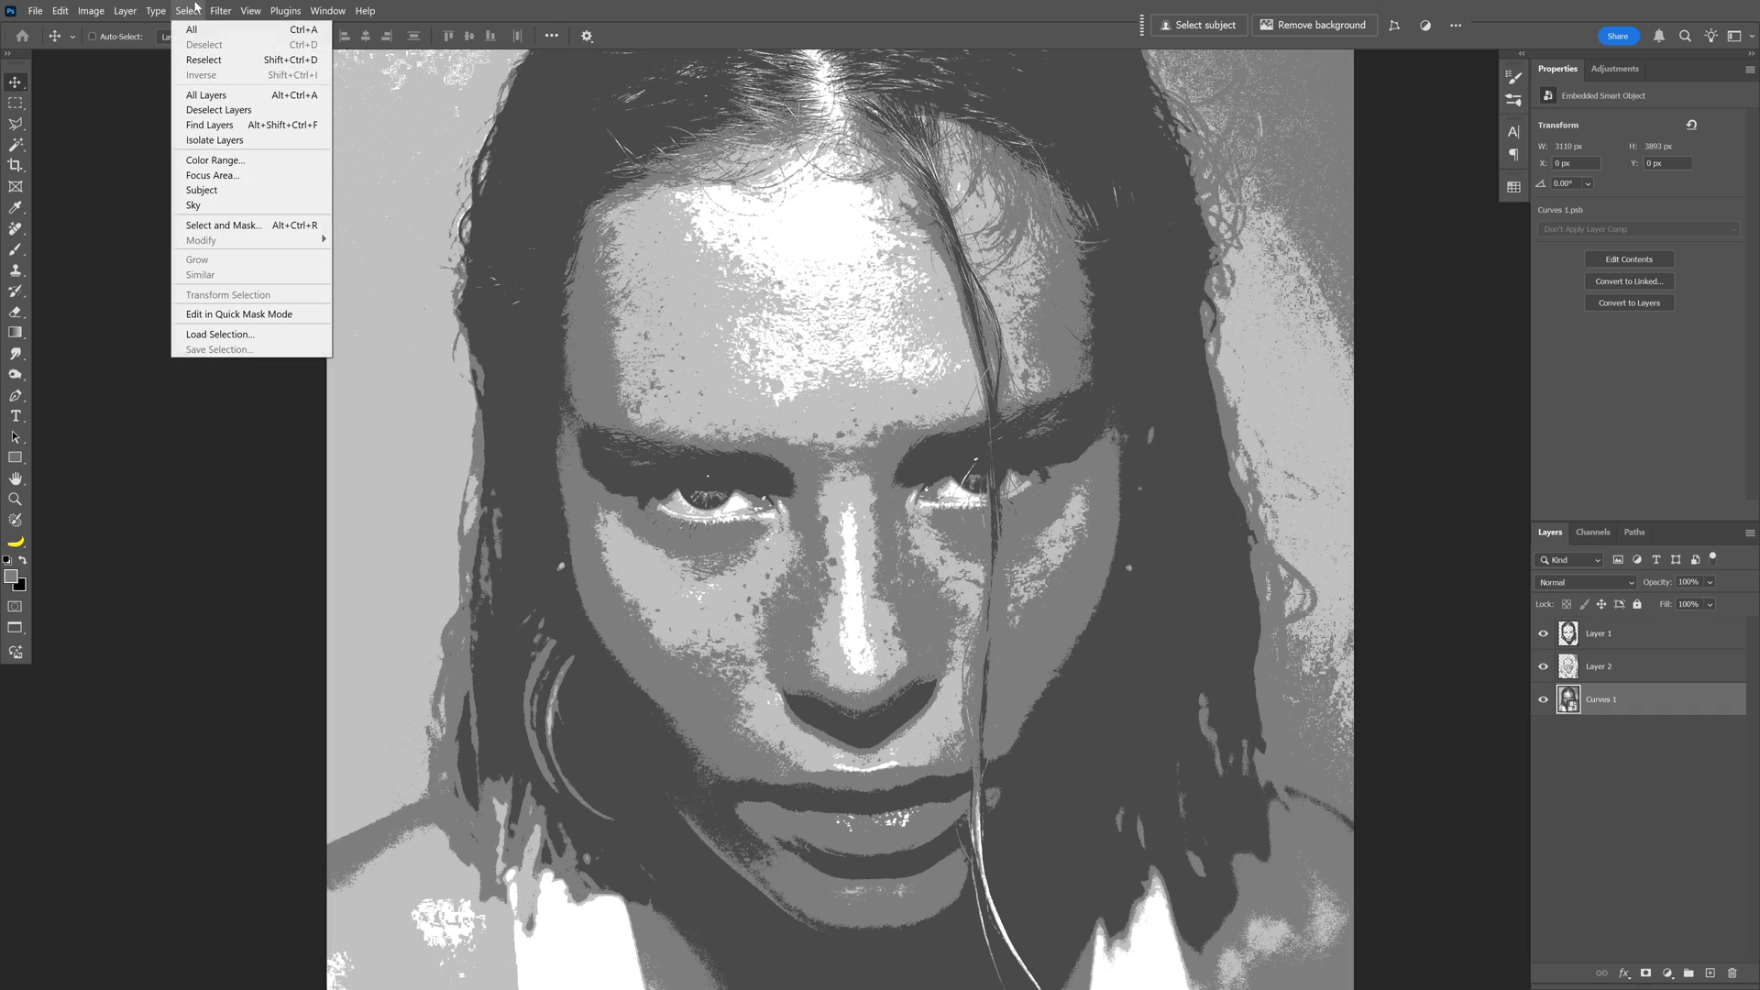
click(237, 161)
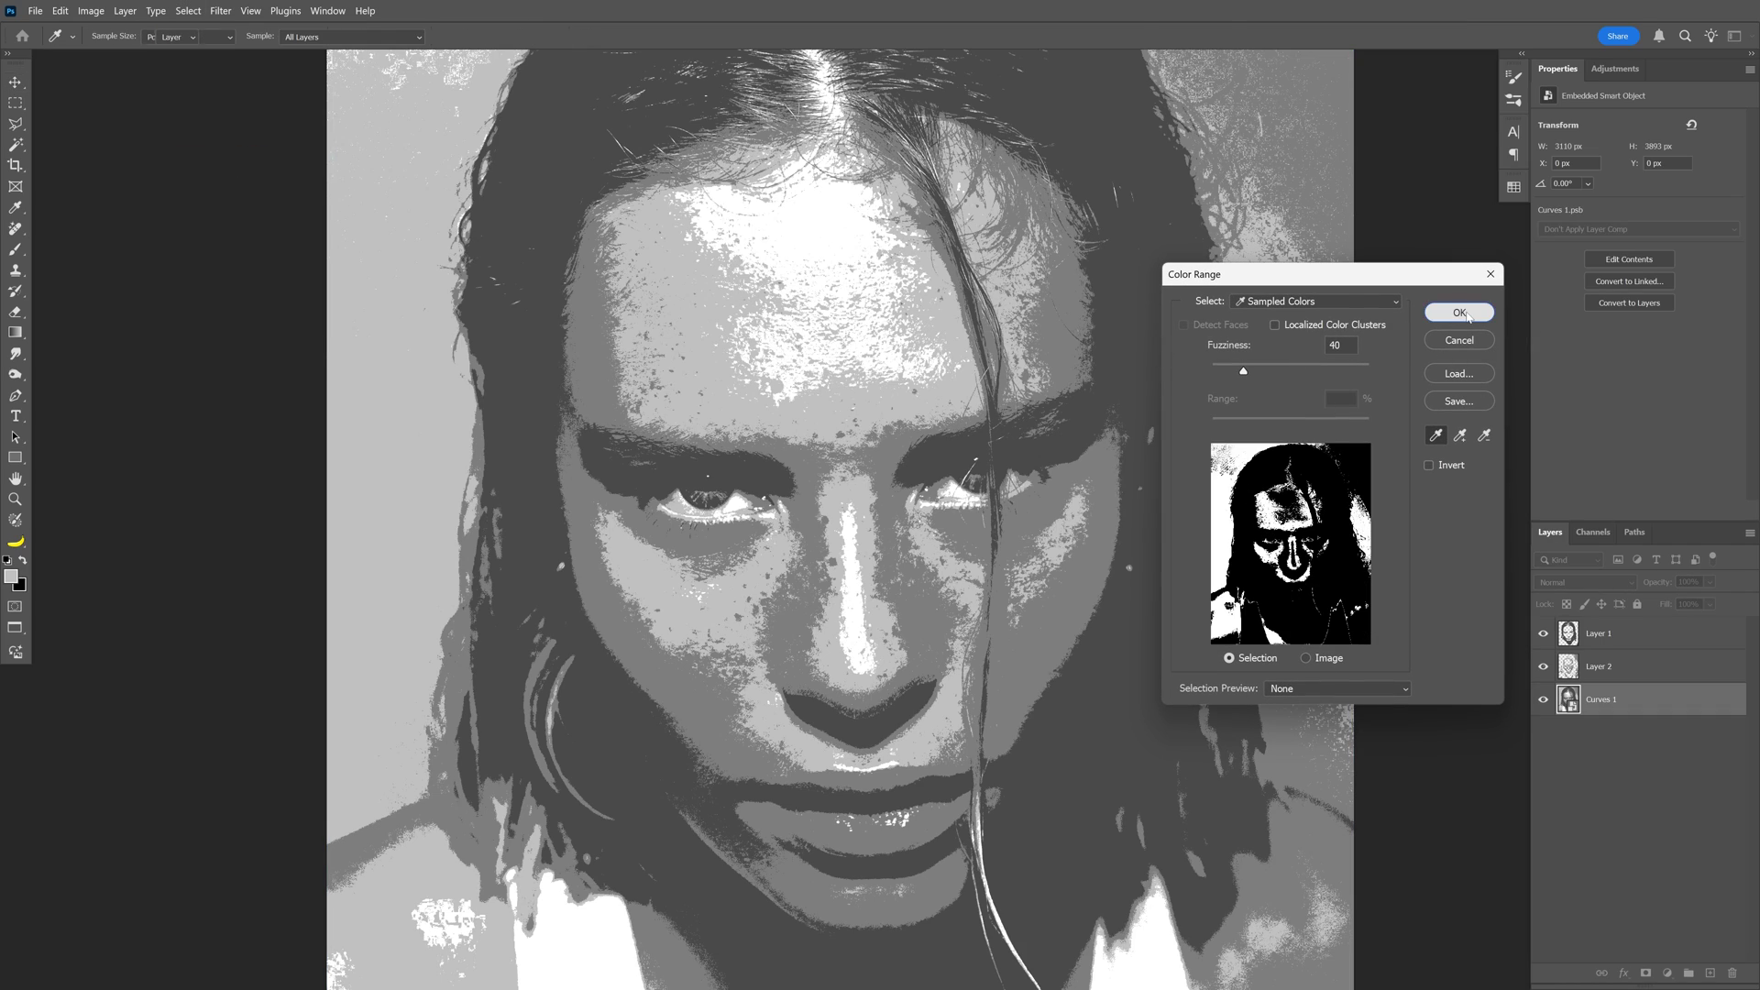
click(1460, 312)
key(ctrl+j)
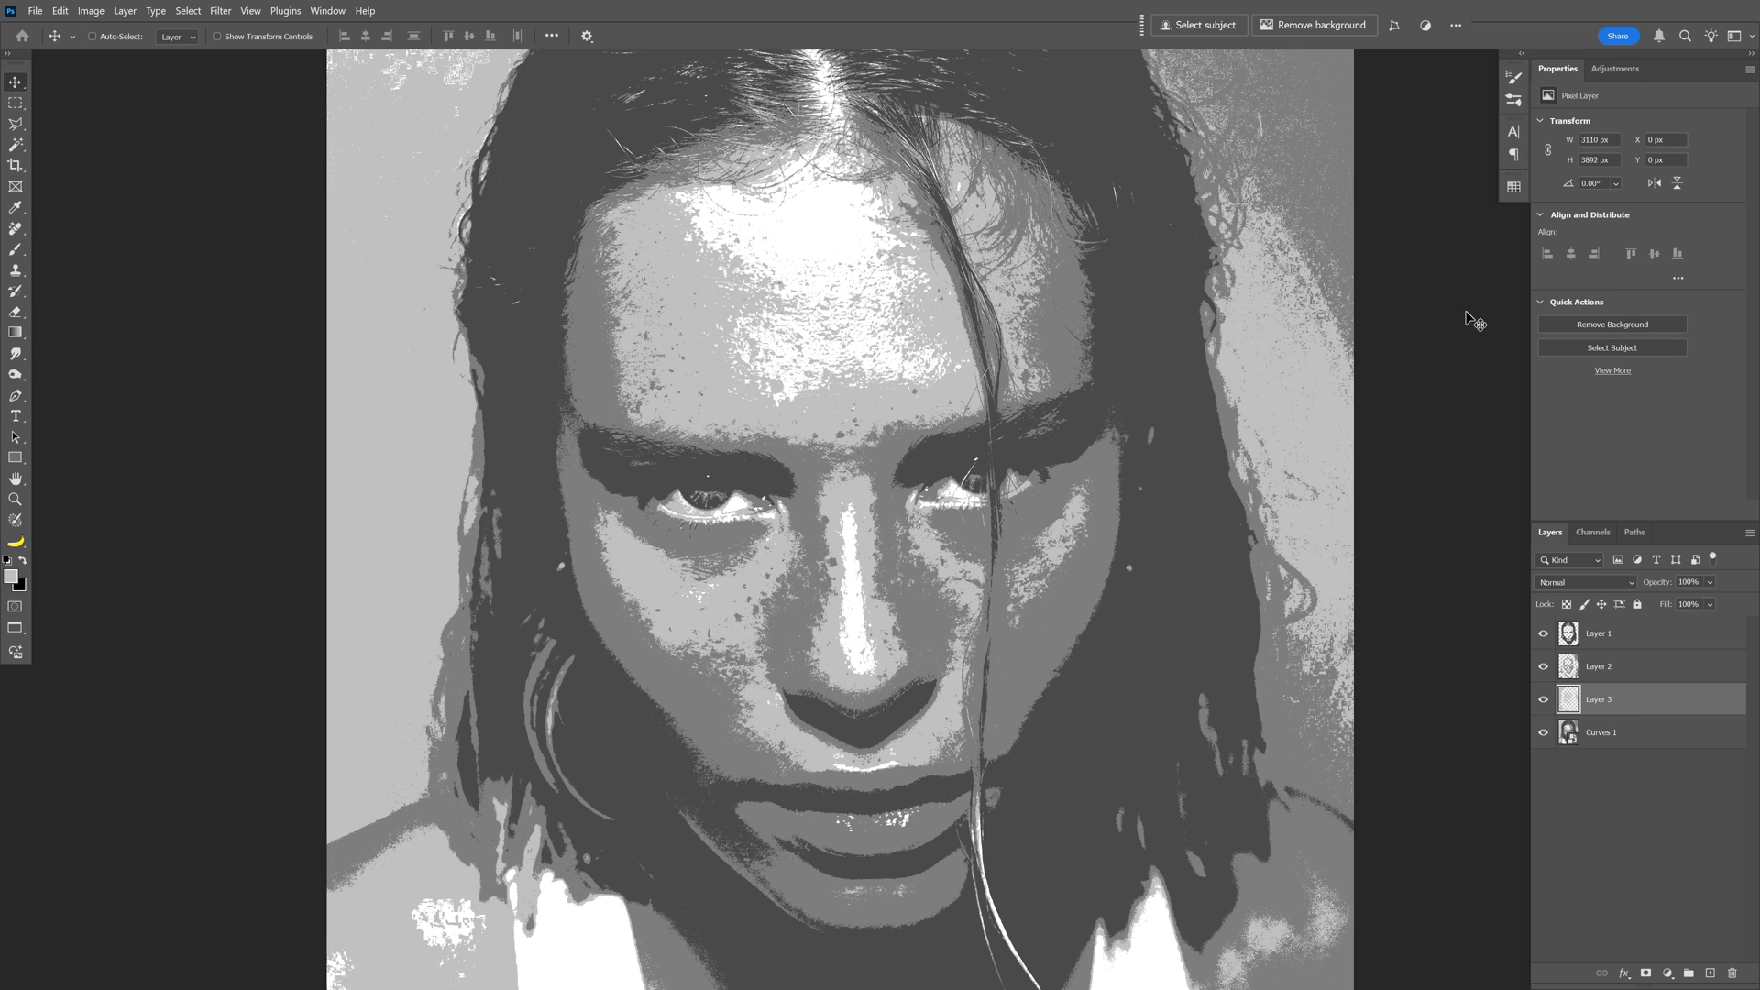
key(ctrl+j)
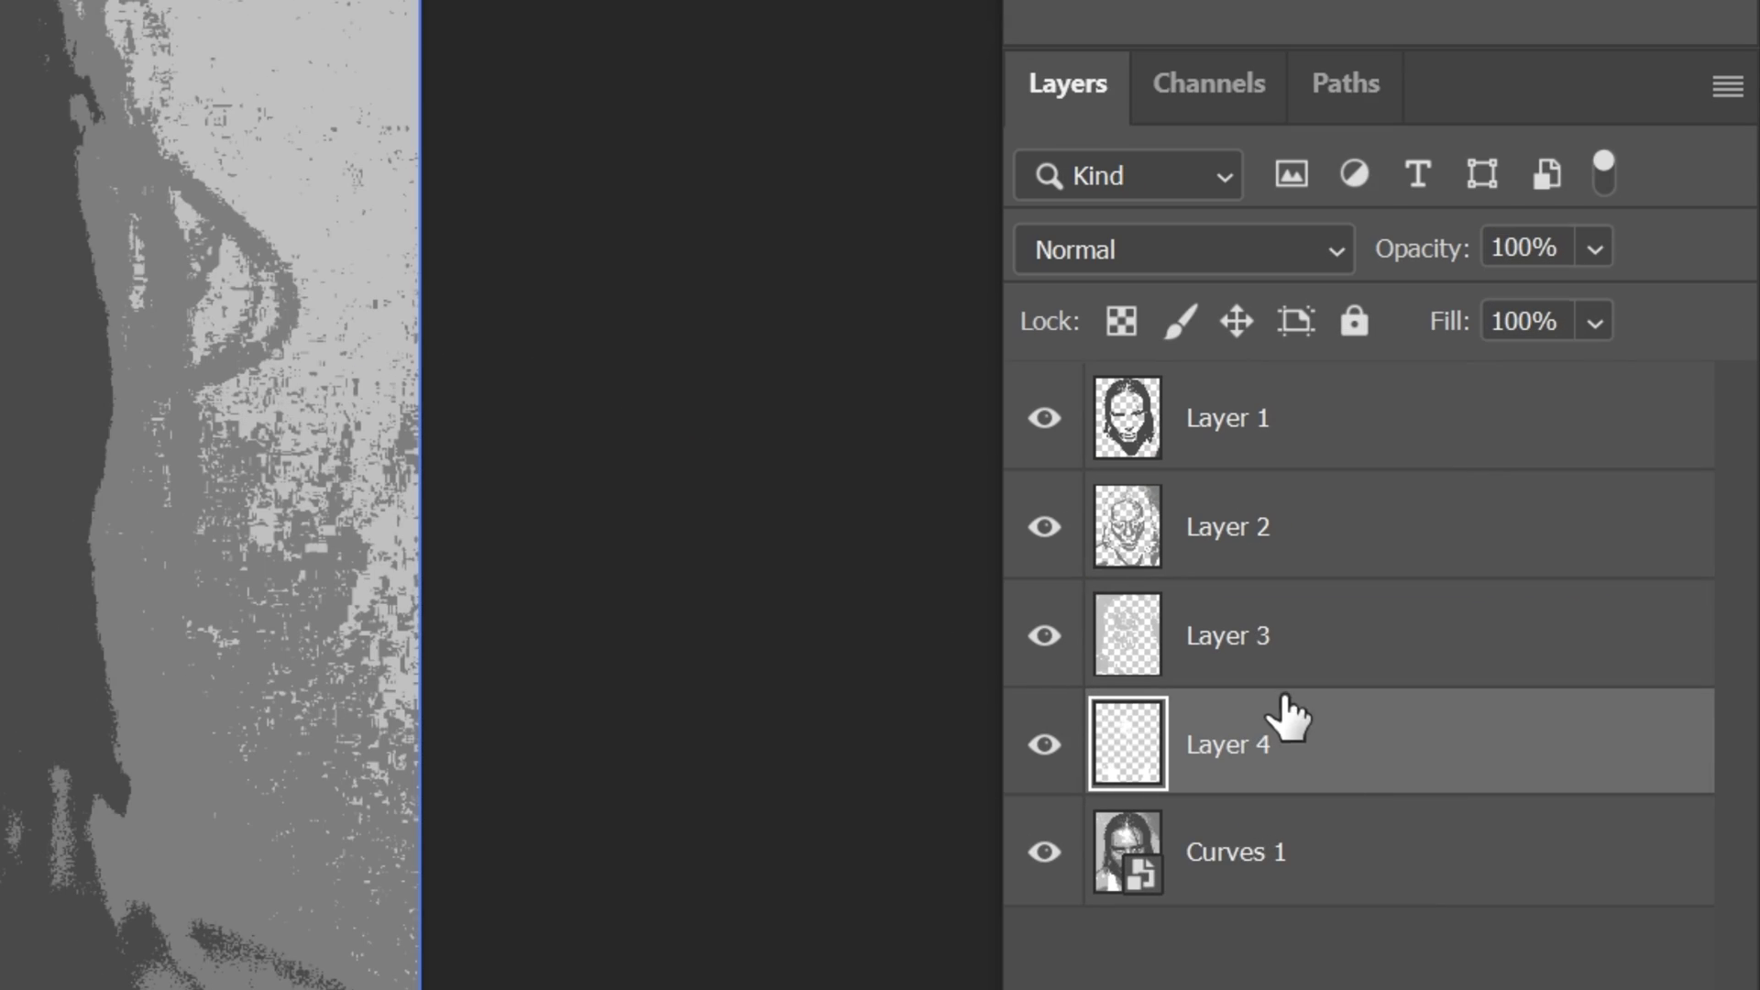
- Add a white (ffffff) Solid Color fill layer directly above the Curves 1 smart object
click(1620, 763)
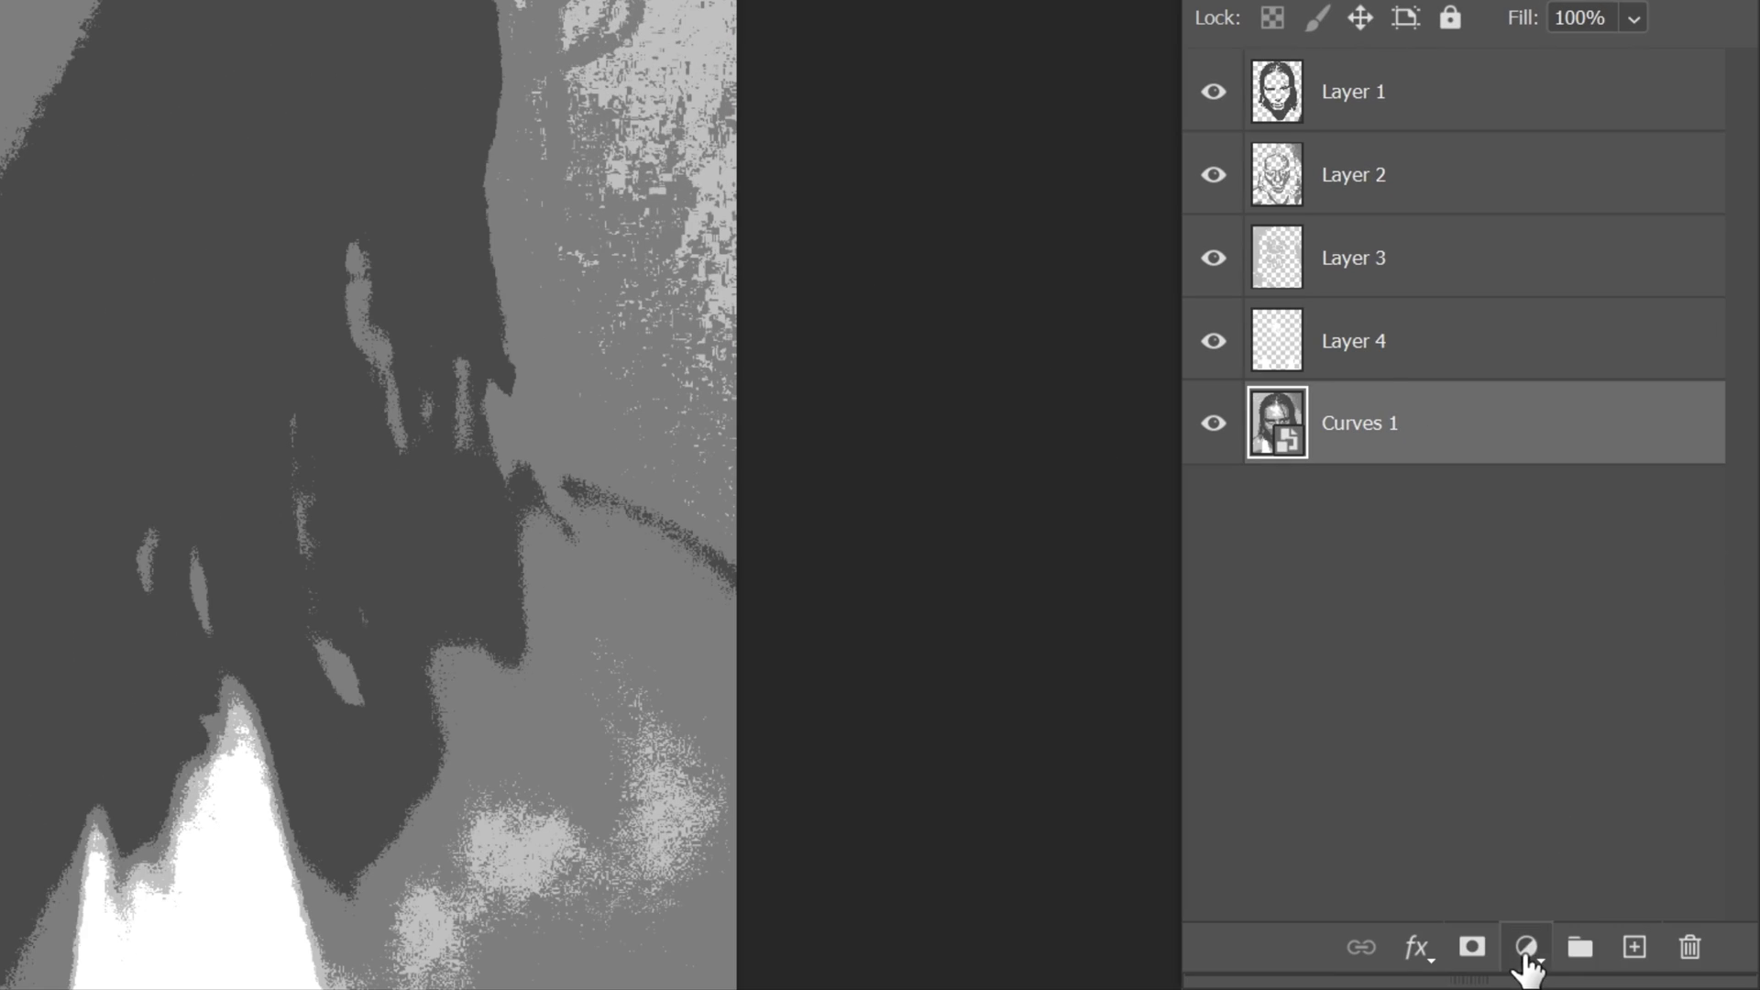
click(1527, 953)
click(1573, 261)
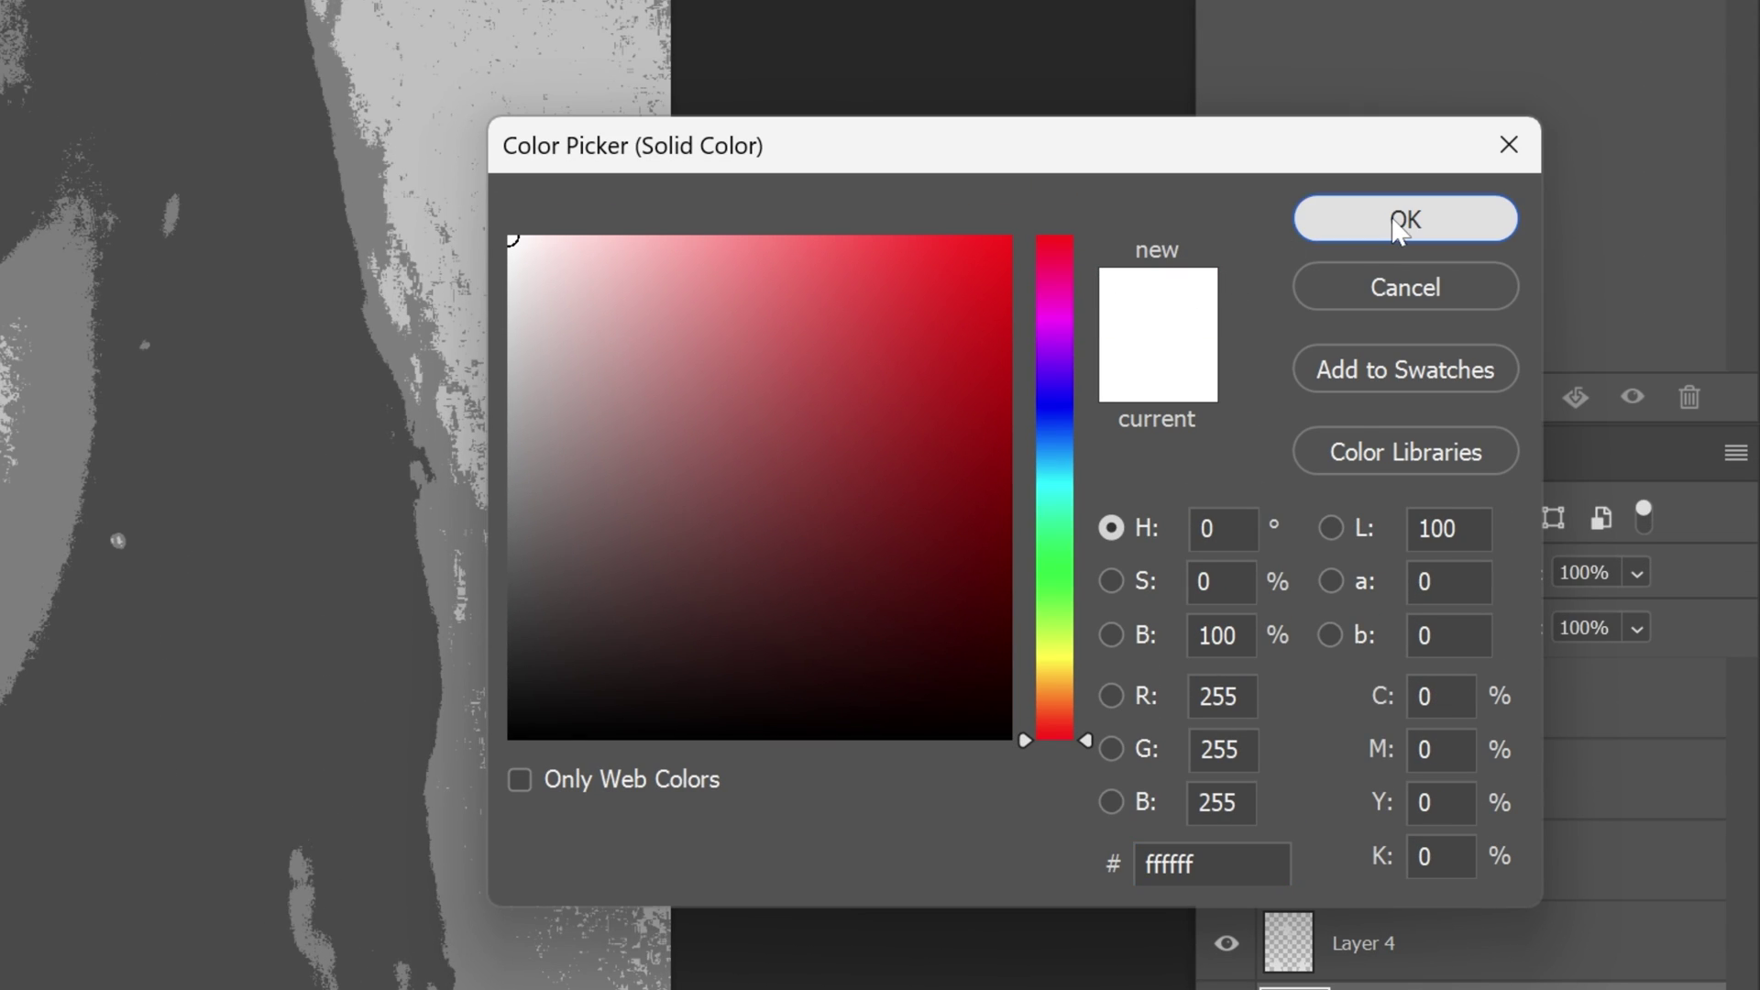
click(1402, 216)
- Hide Layer 4, Layer 3 and Layer 2, and save a JPEG copy of the image showing Layer 1 on white
click(1227, 944)
key(alt+bracketright)
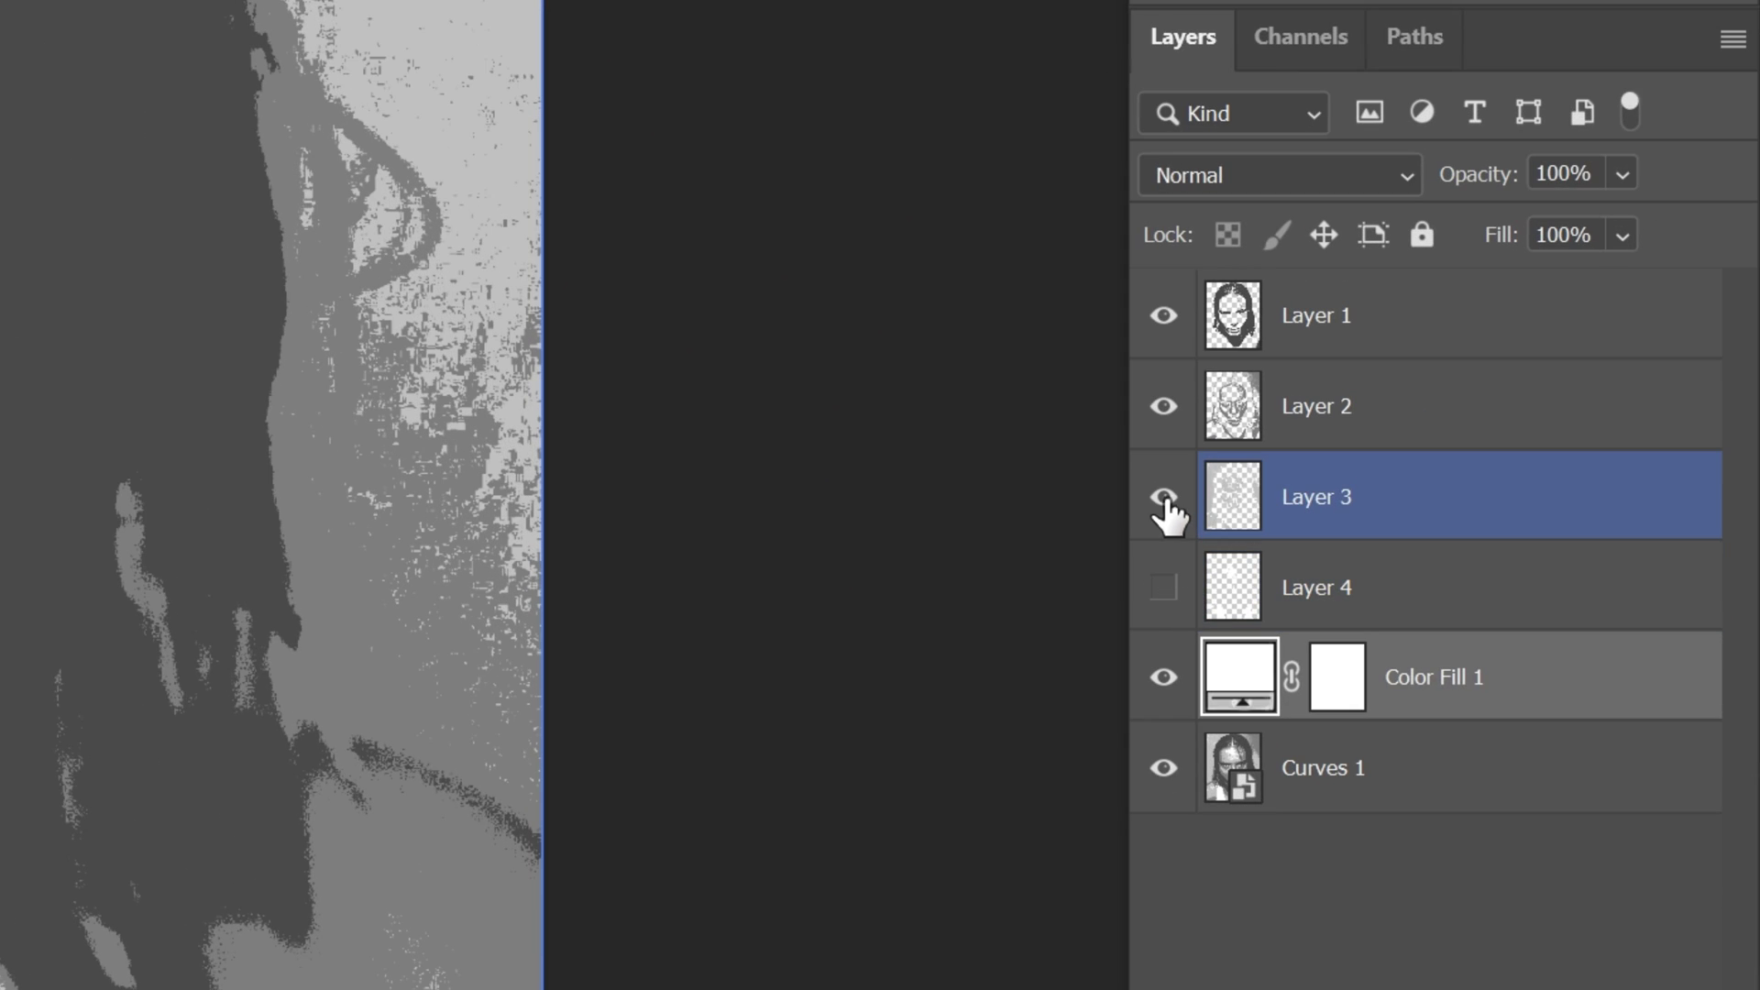
click(1164, 497)
key(alt+bracketright)
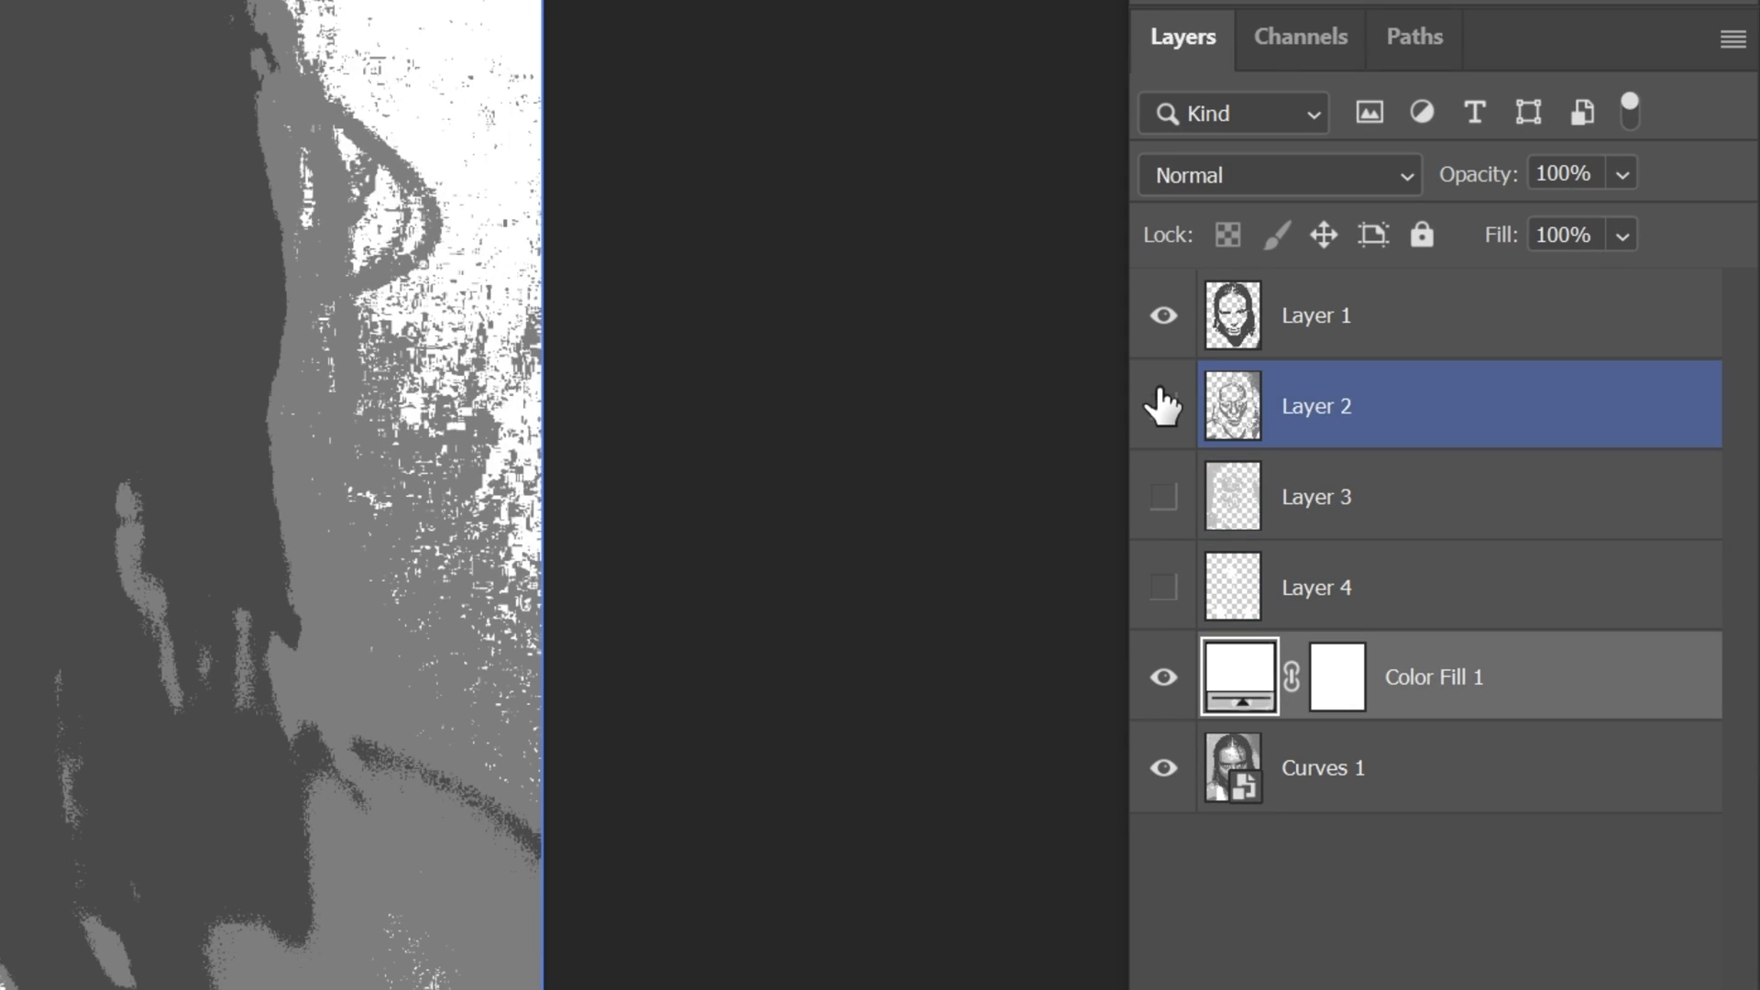
click(1165, 406)
key(ctrl+alt+s)
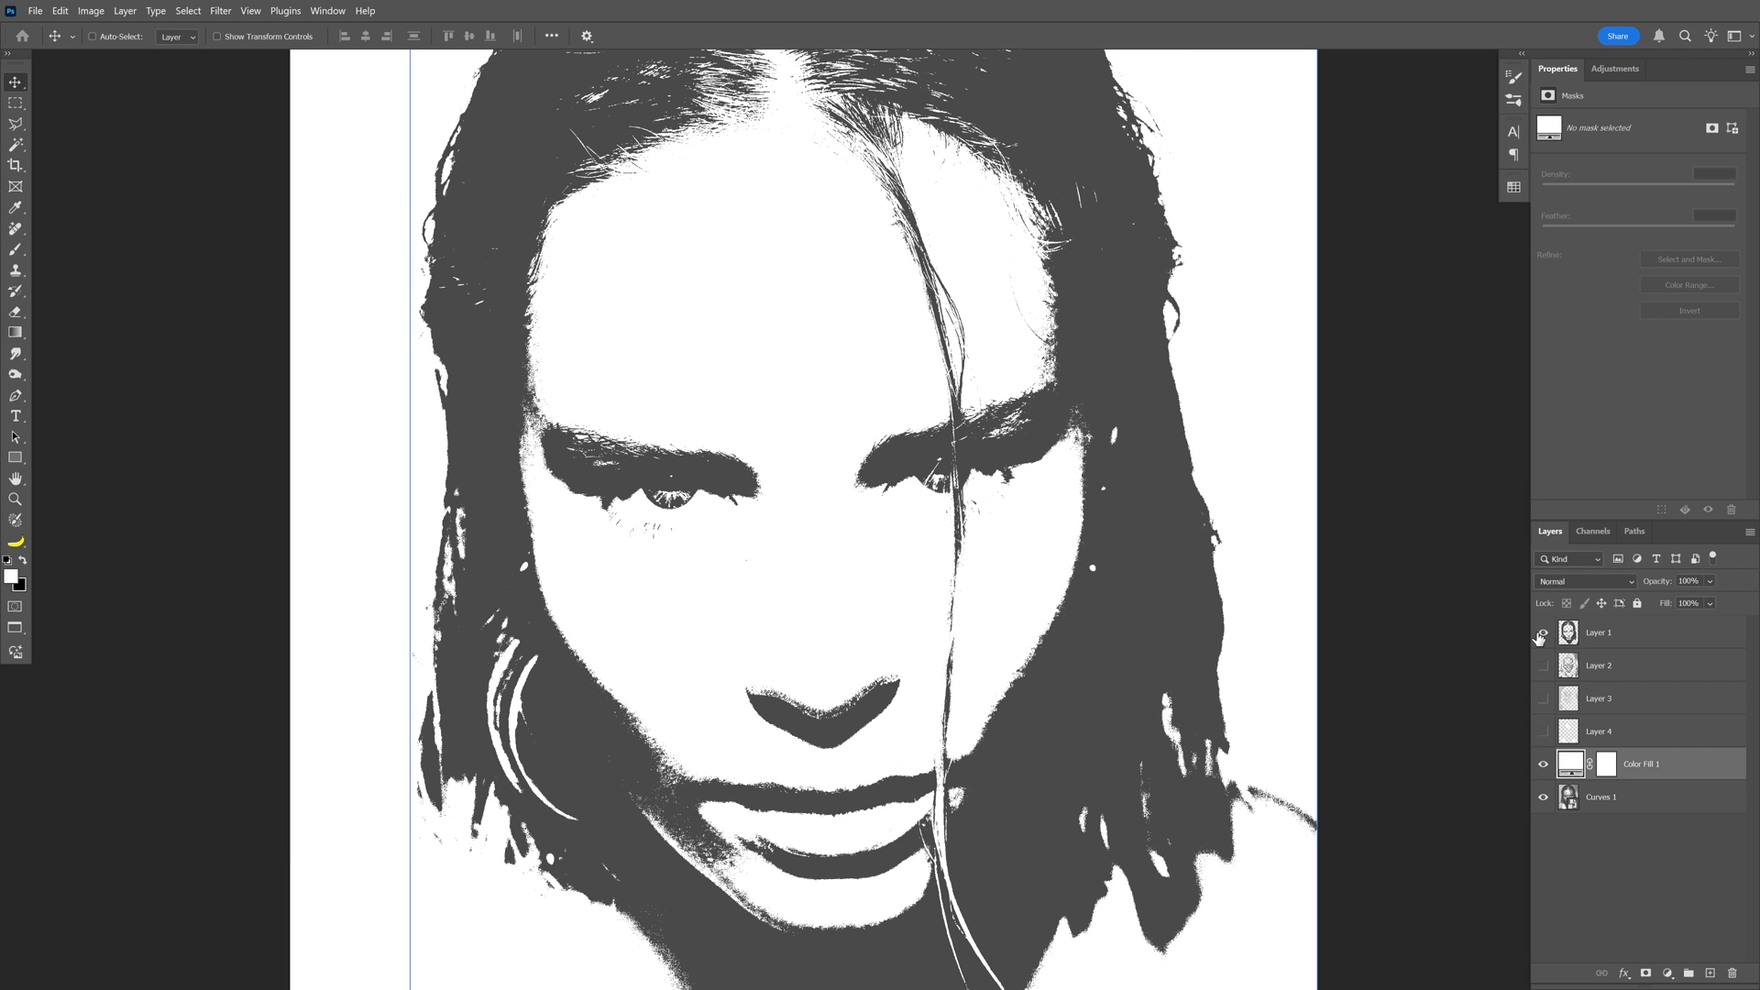
- Save a JPEG copy named 2 showing only Layer 2 on white, and another JPEG copy showing only Layer 3
click(1543, 633)
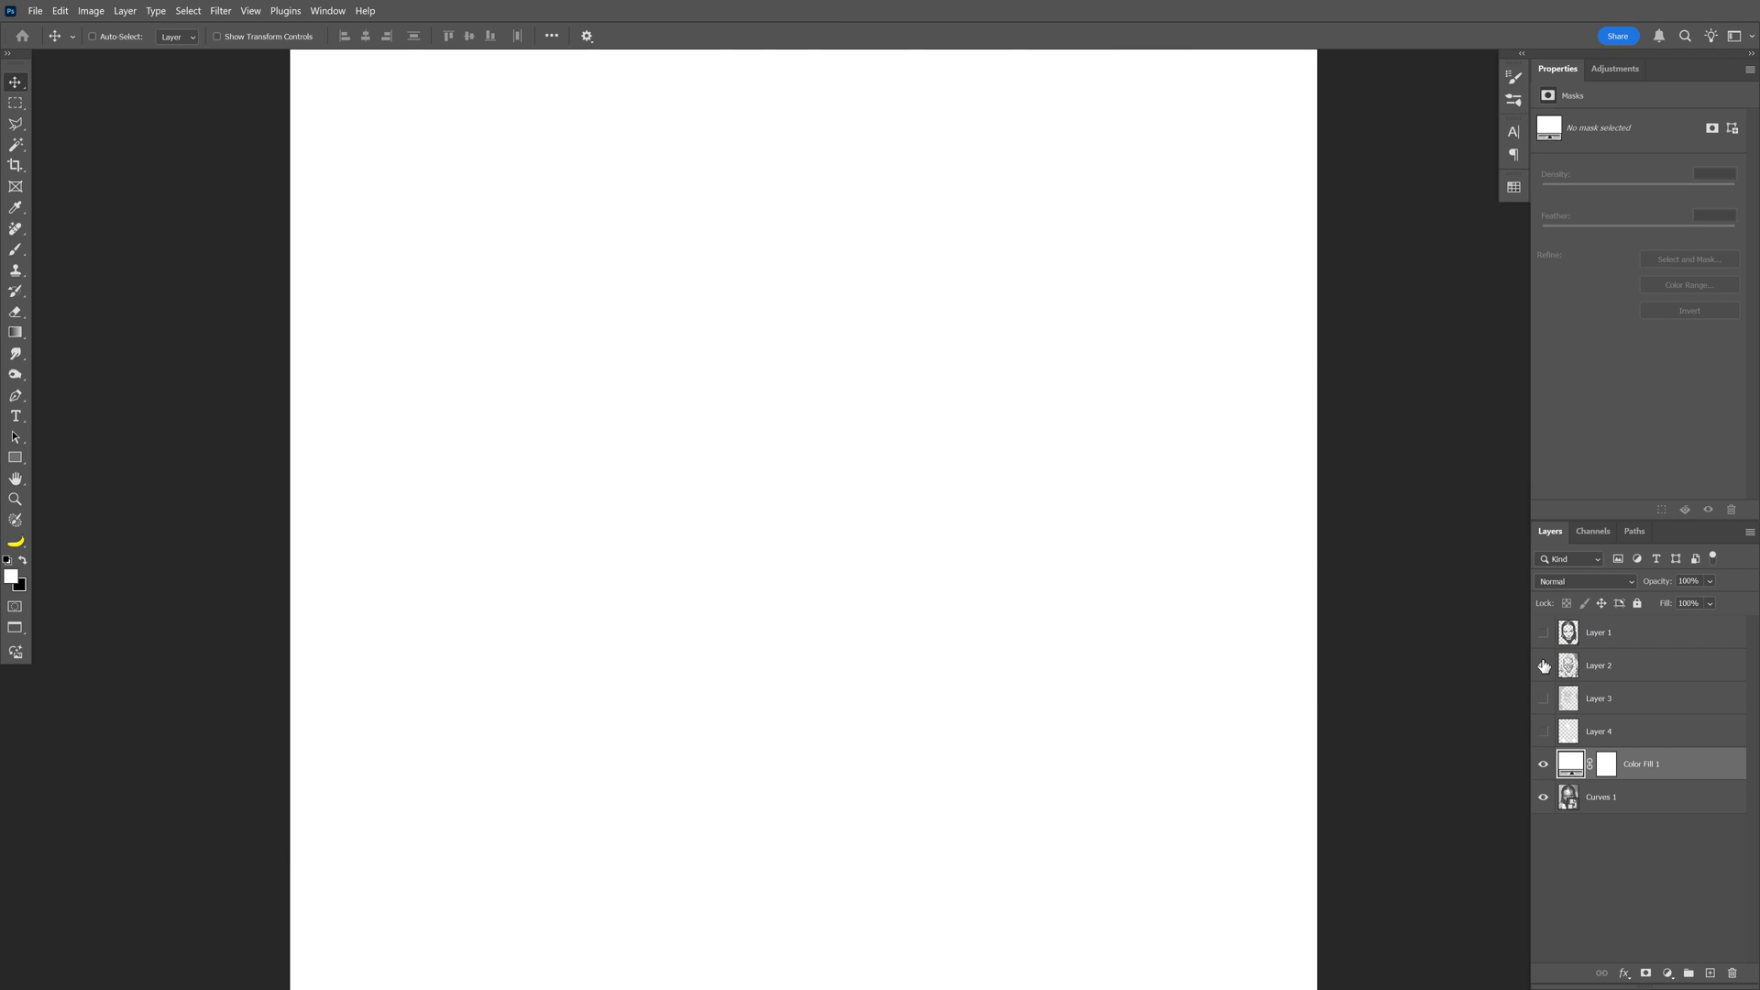
click(1543, 666)
key(ctrl+alt+s)
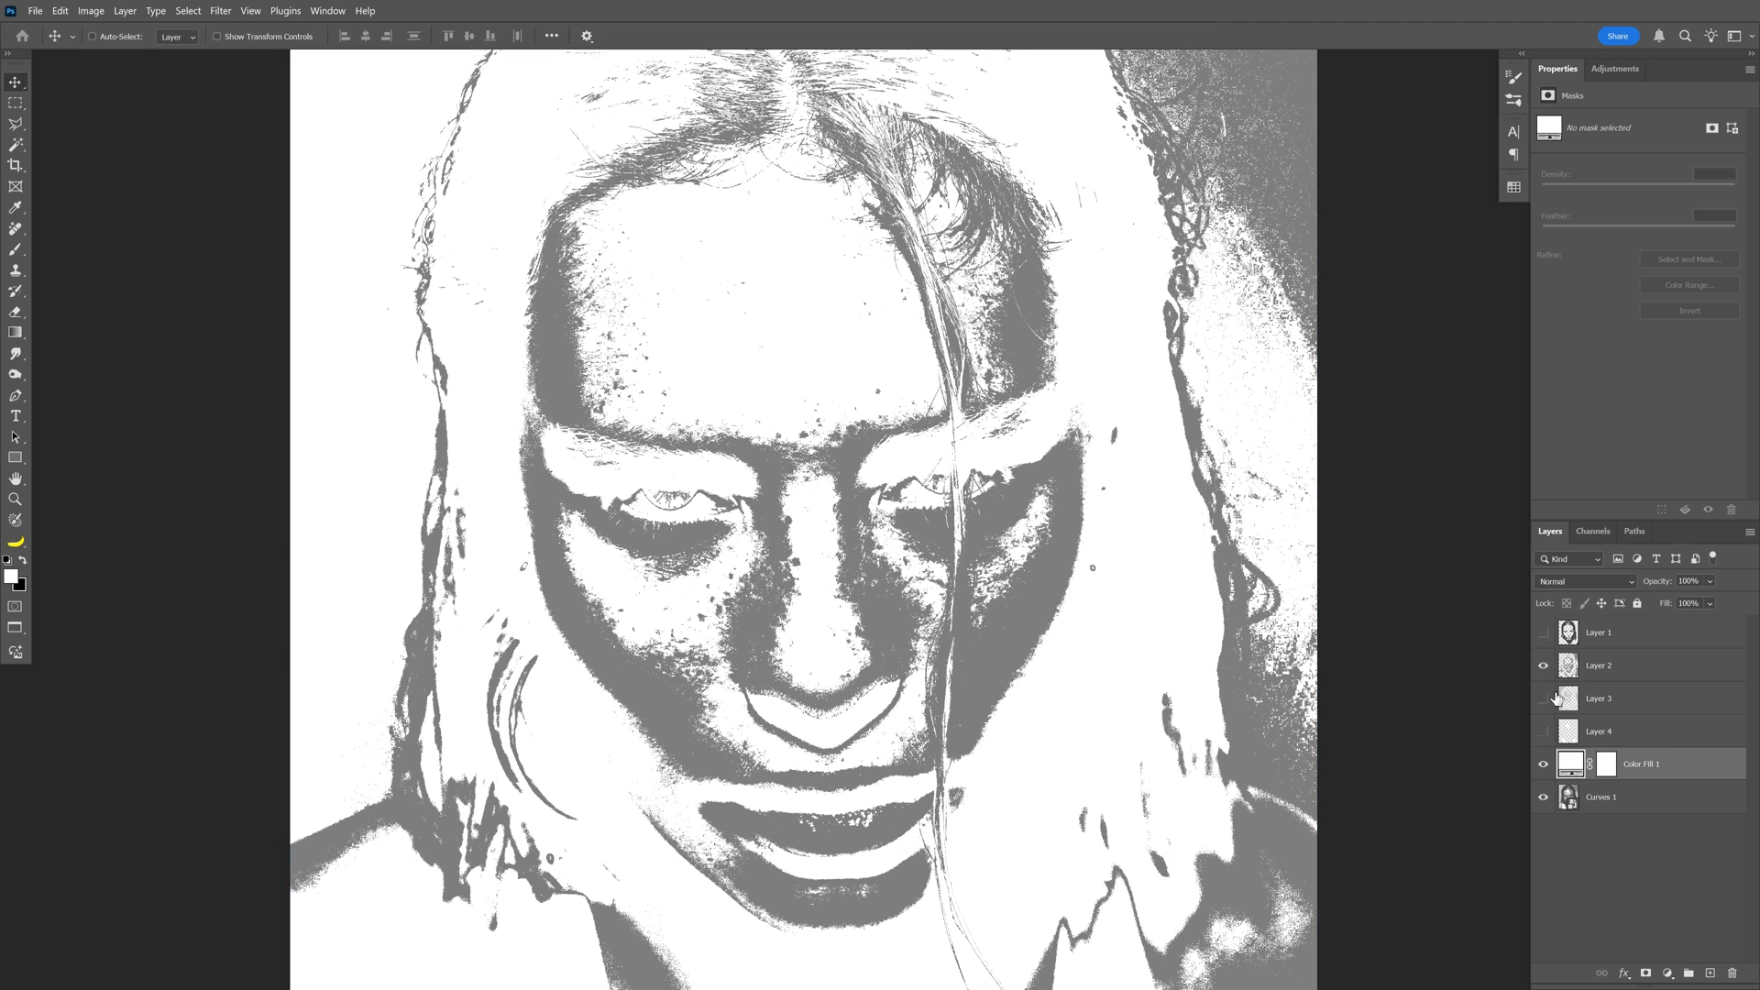
click(1543, 669)
click(1544, 698)
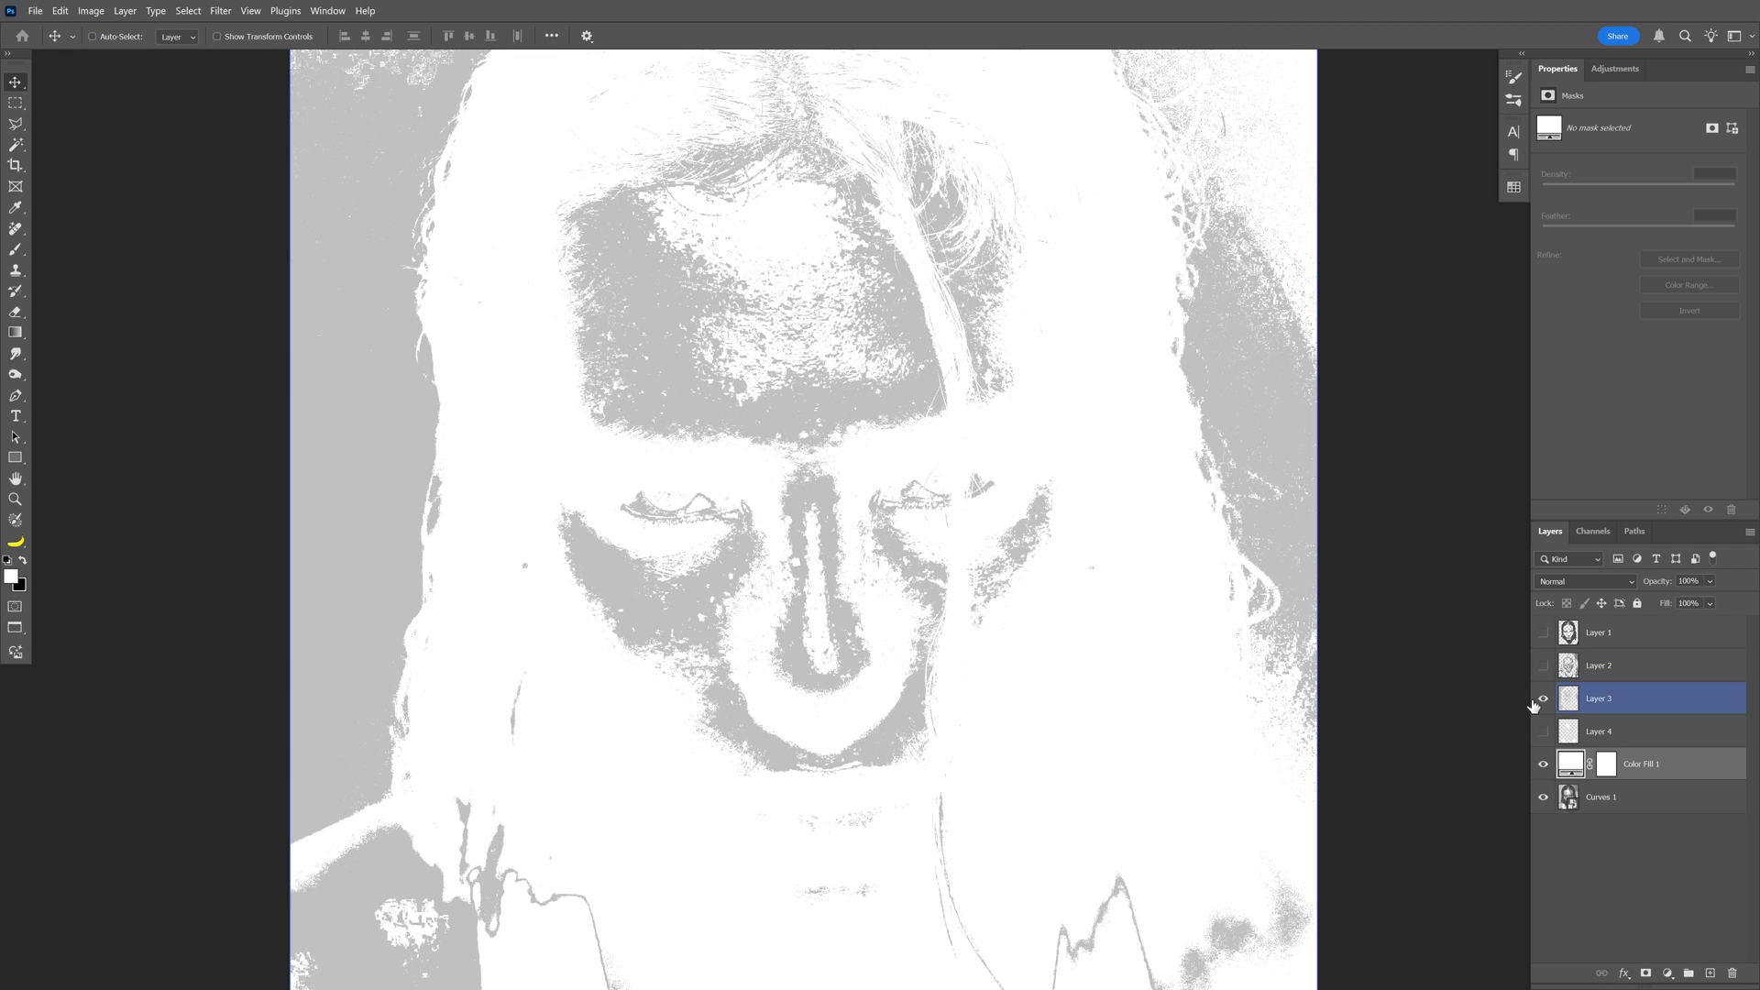
key(ctrl+alt+s)
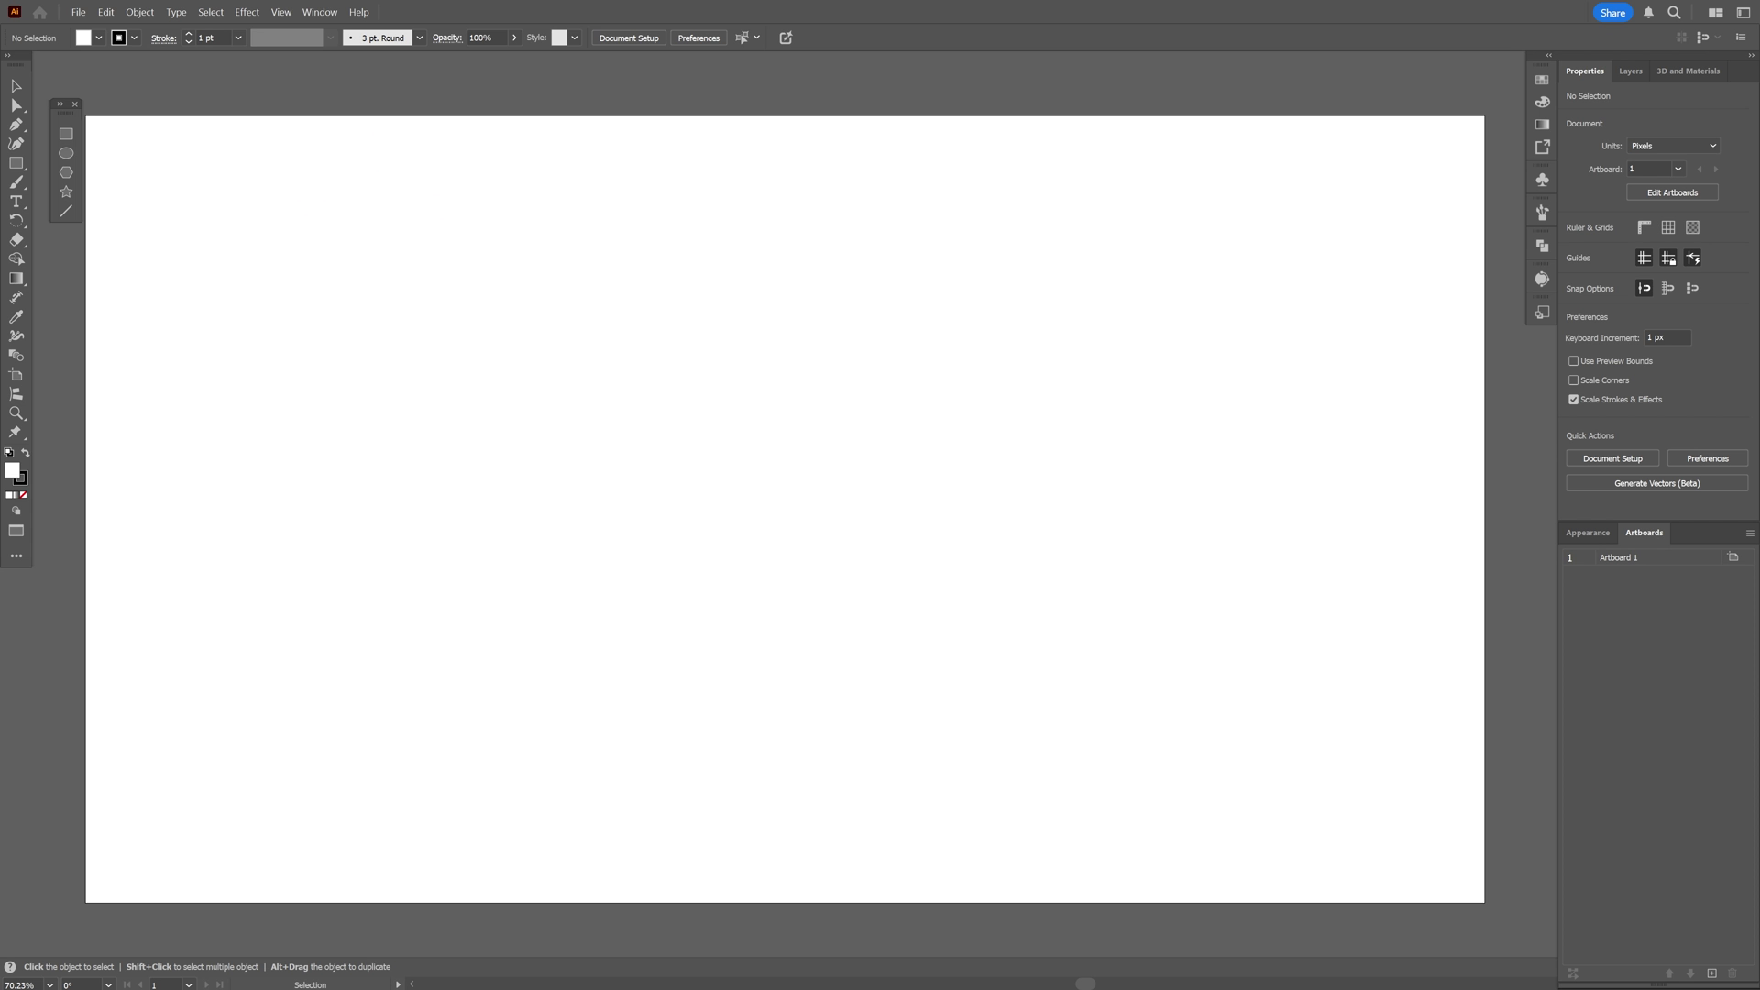
- In Illustrator, place the exported JPEGs on the artboard, scale them to about 550 by 688 px and arrange them side by side
drag(849, 422, 800, 474)
scroll(802, 478, down, 3)
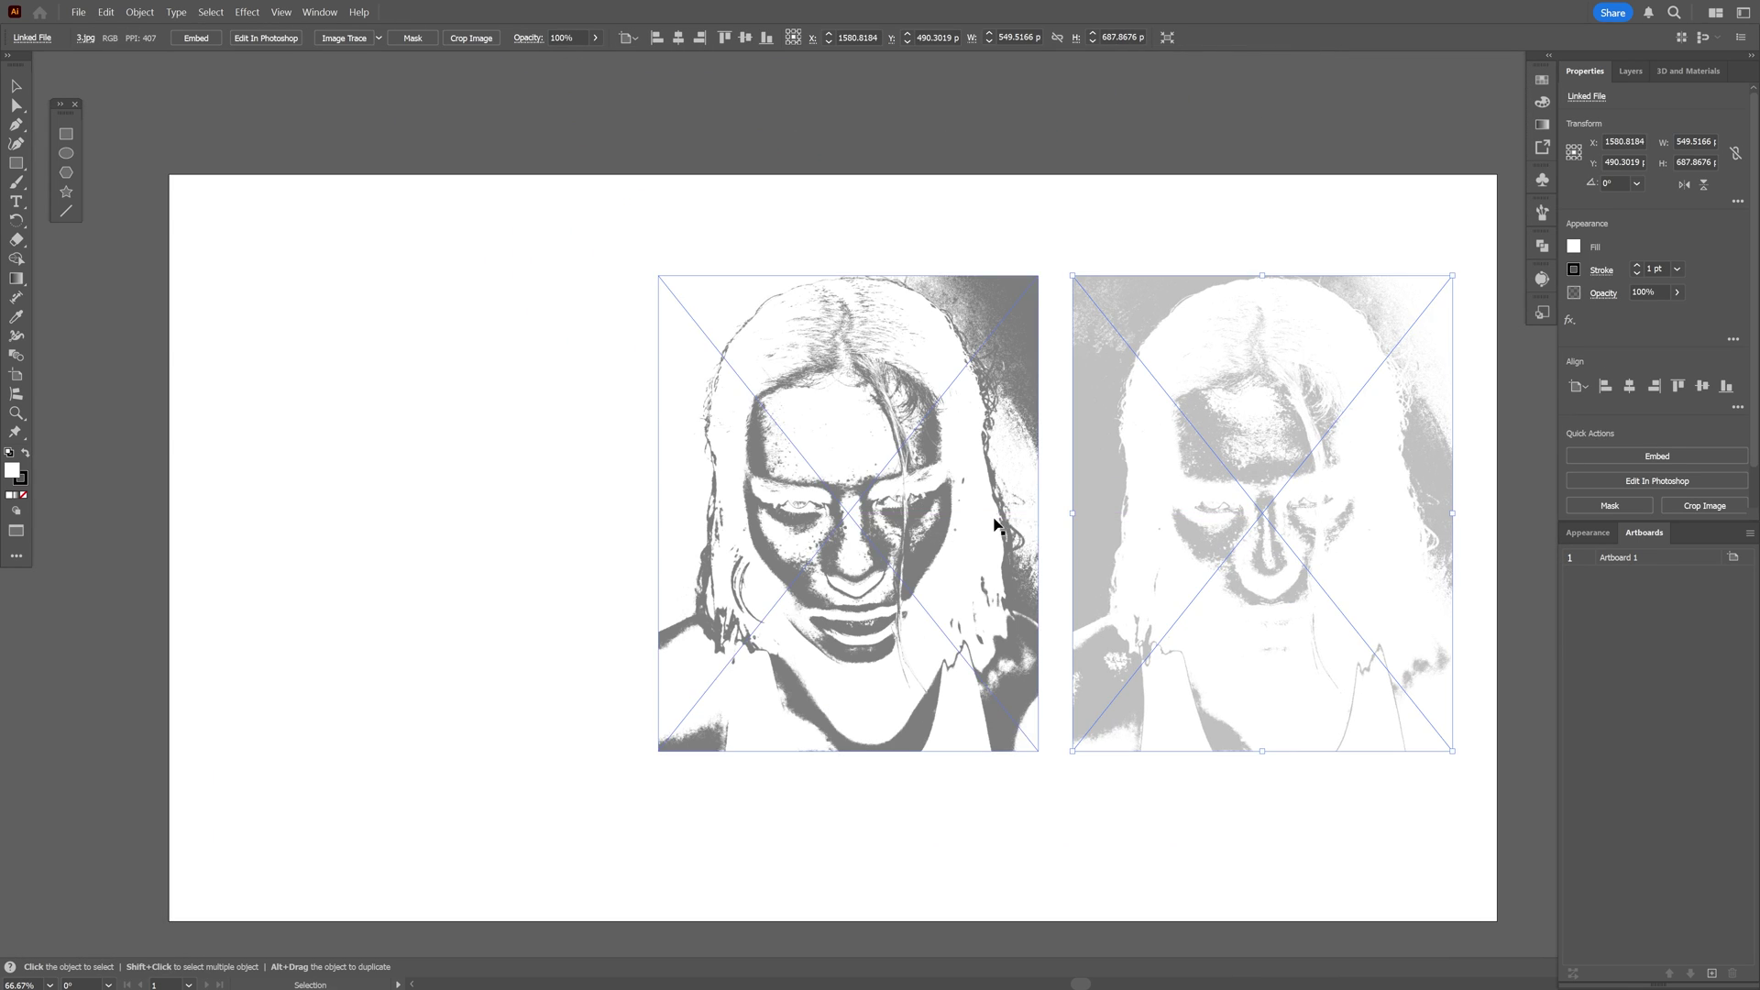
drag(944, 511, 438, 510)
drag(518, 535, 664, 535)
drag(431, 518, 526, 518)
click(642, 516)
scroll(339, 425, up, 1)
drag(428, 427, 637, 393)
click(638, 396)
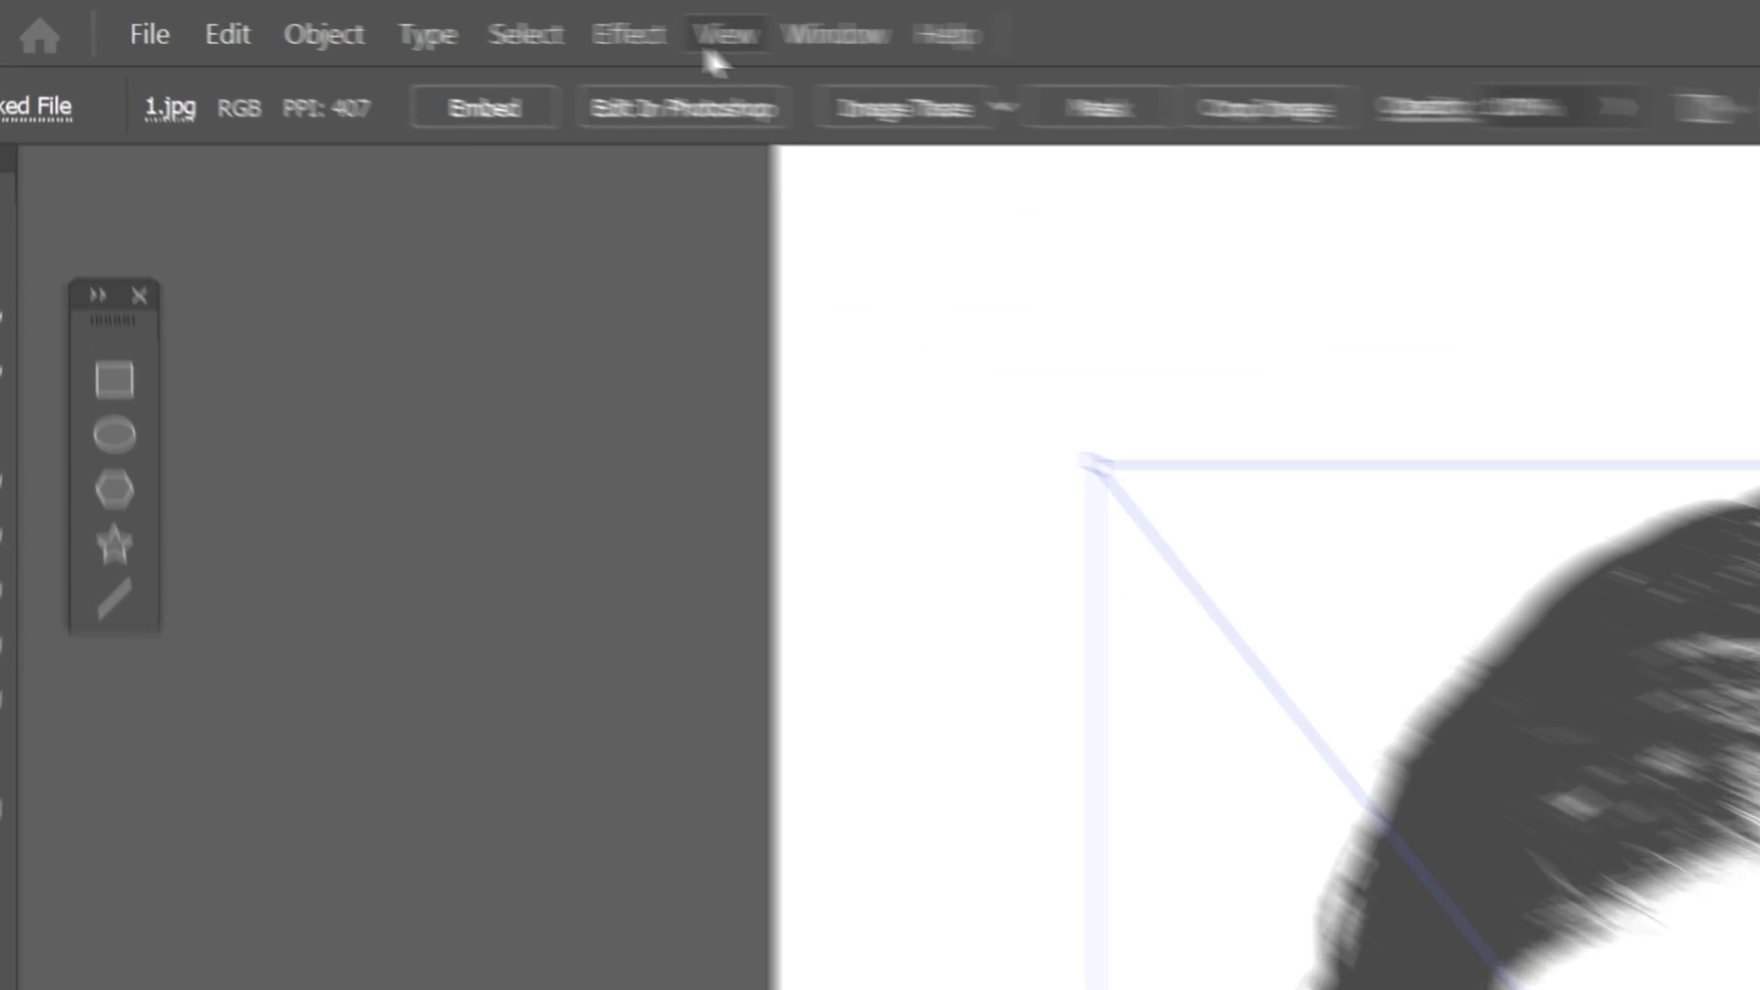
- Apply the Color Halftone effect to 1.jpg with a Max. Radius of 60 pixels and all four channel angles at 45
click(246, 12)
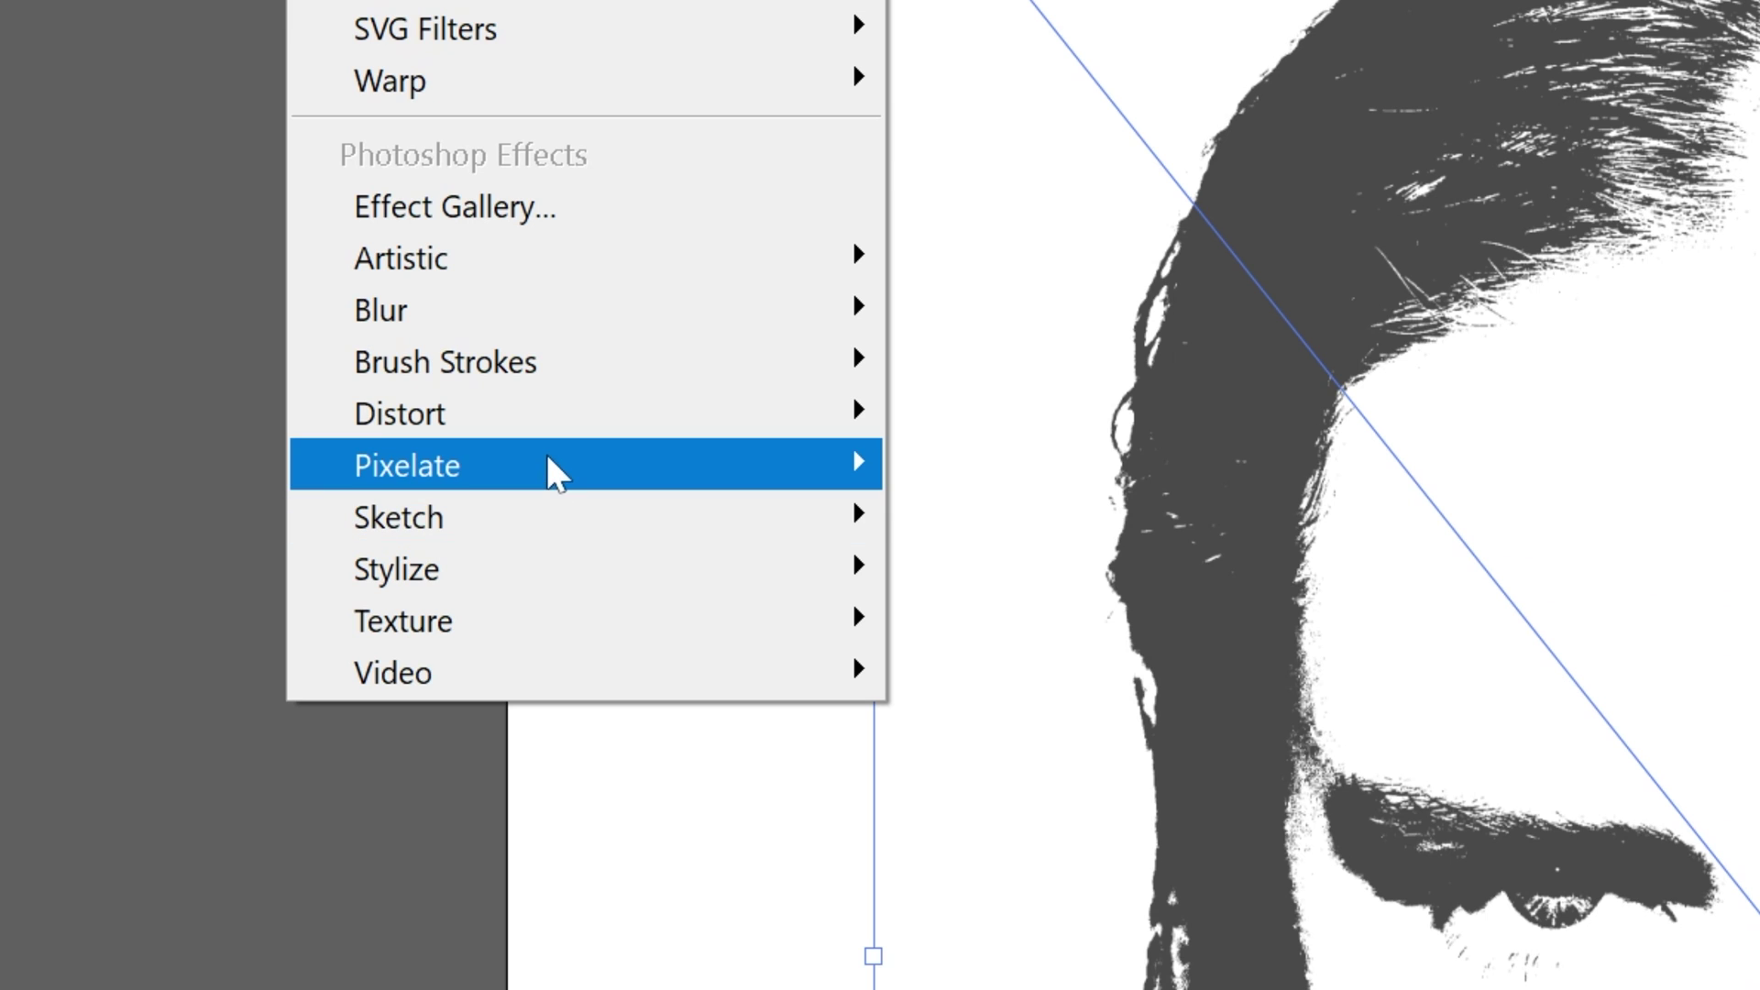
mouse_move(556, 472)
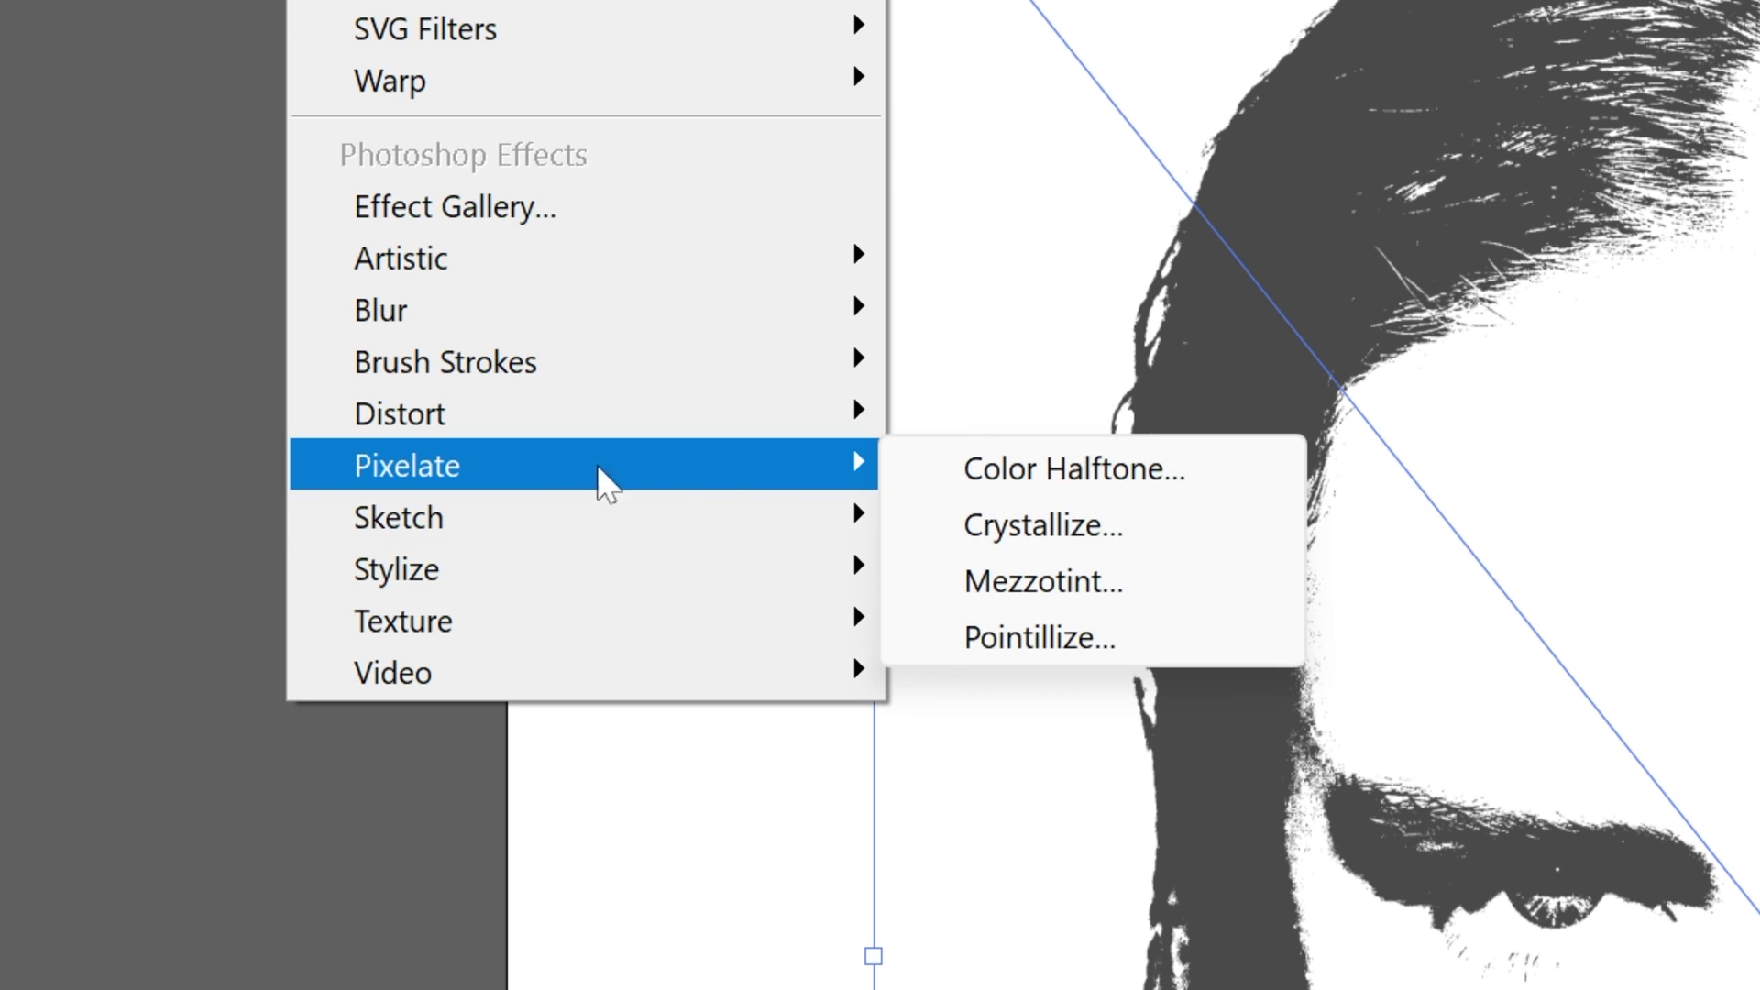
click(1123, 473)
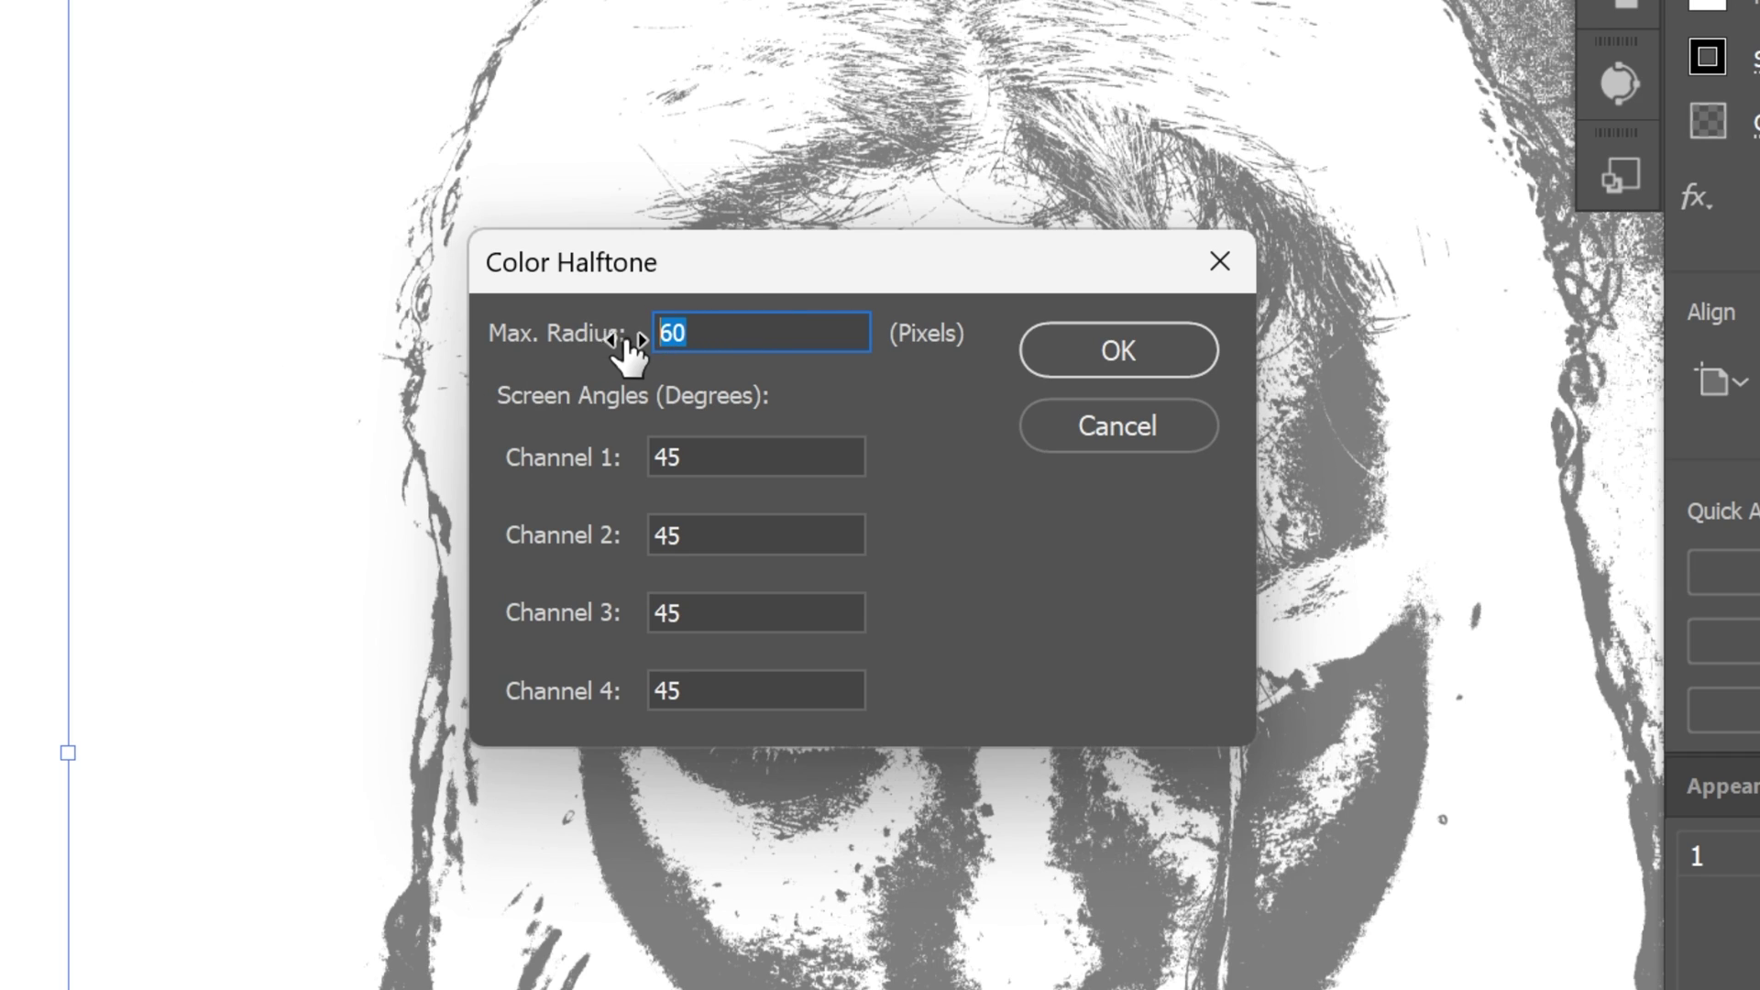
key(Tab)
key(Tab)
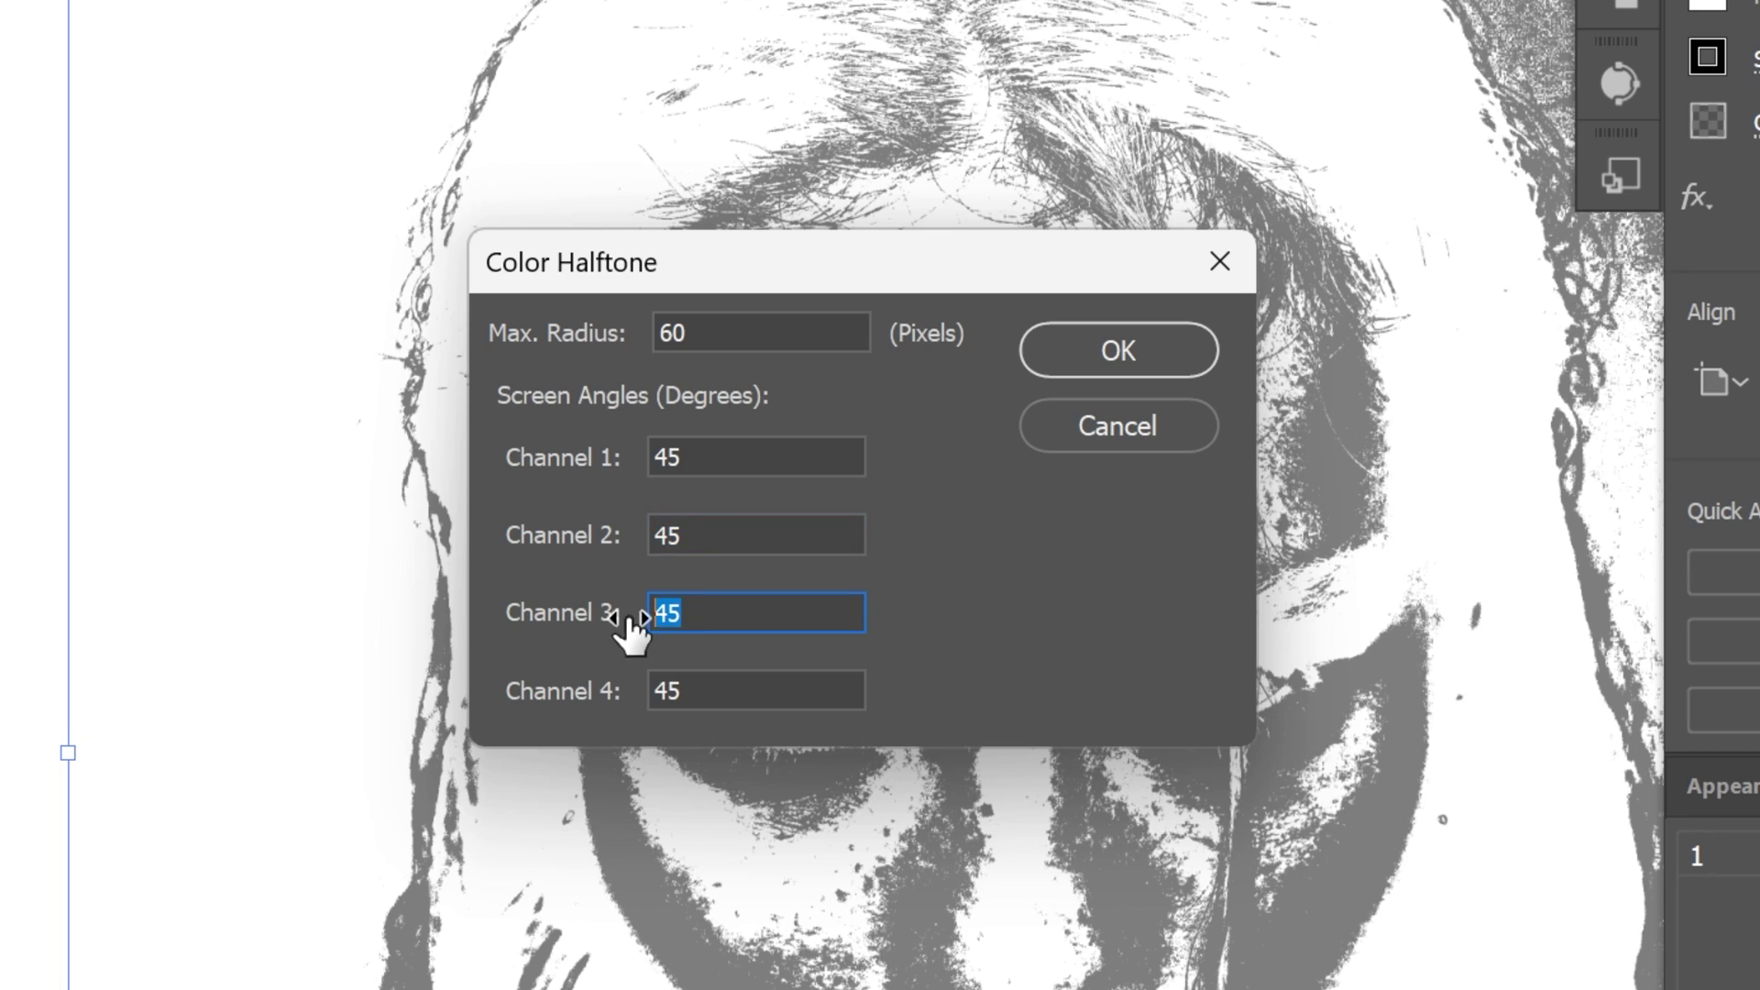
click(1106, 352)
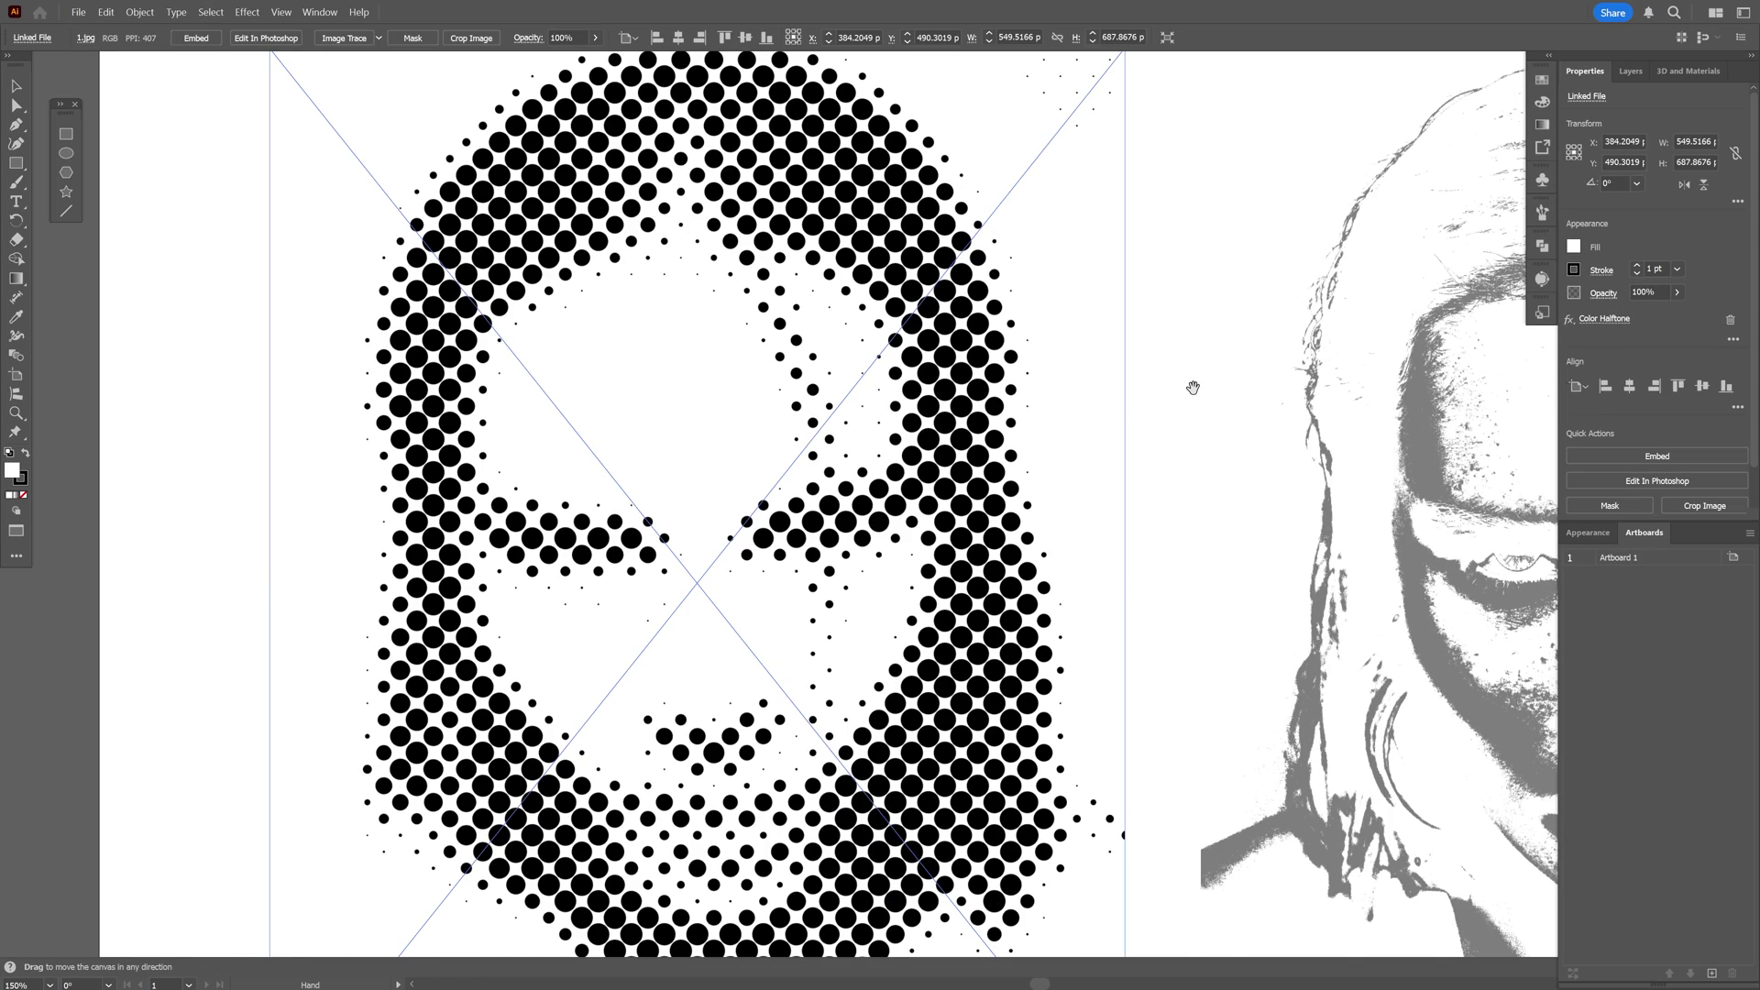
- Image Trace the first halftone portrait with the Default preset and set its Threshold to 1
drag(1193, 388, 706, 388)
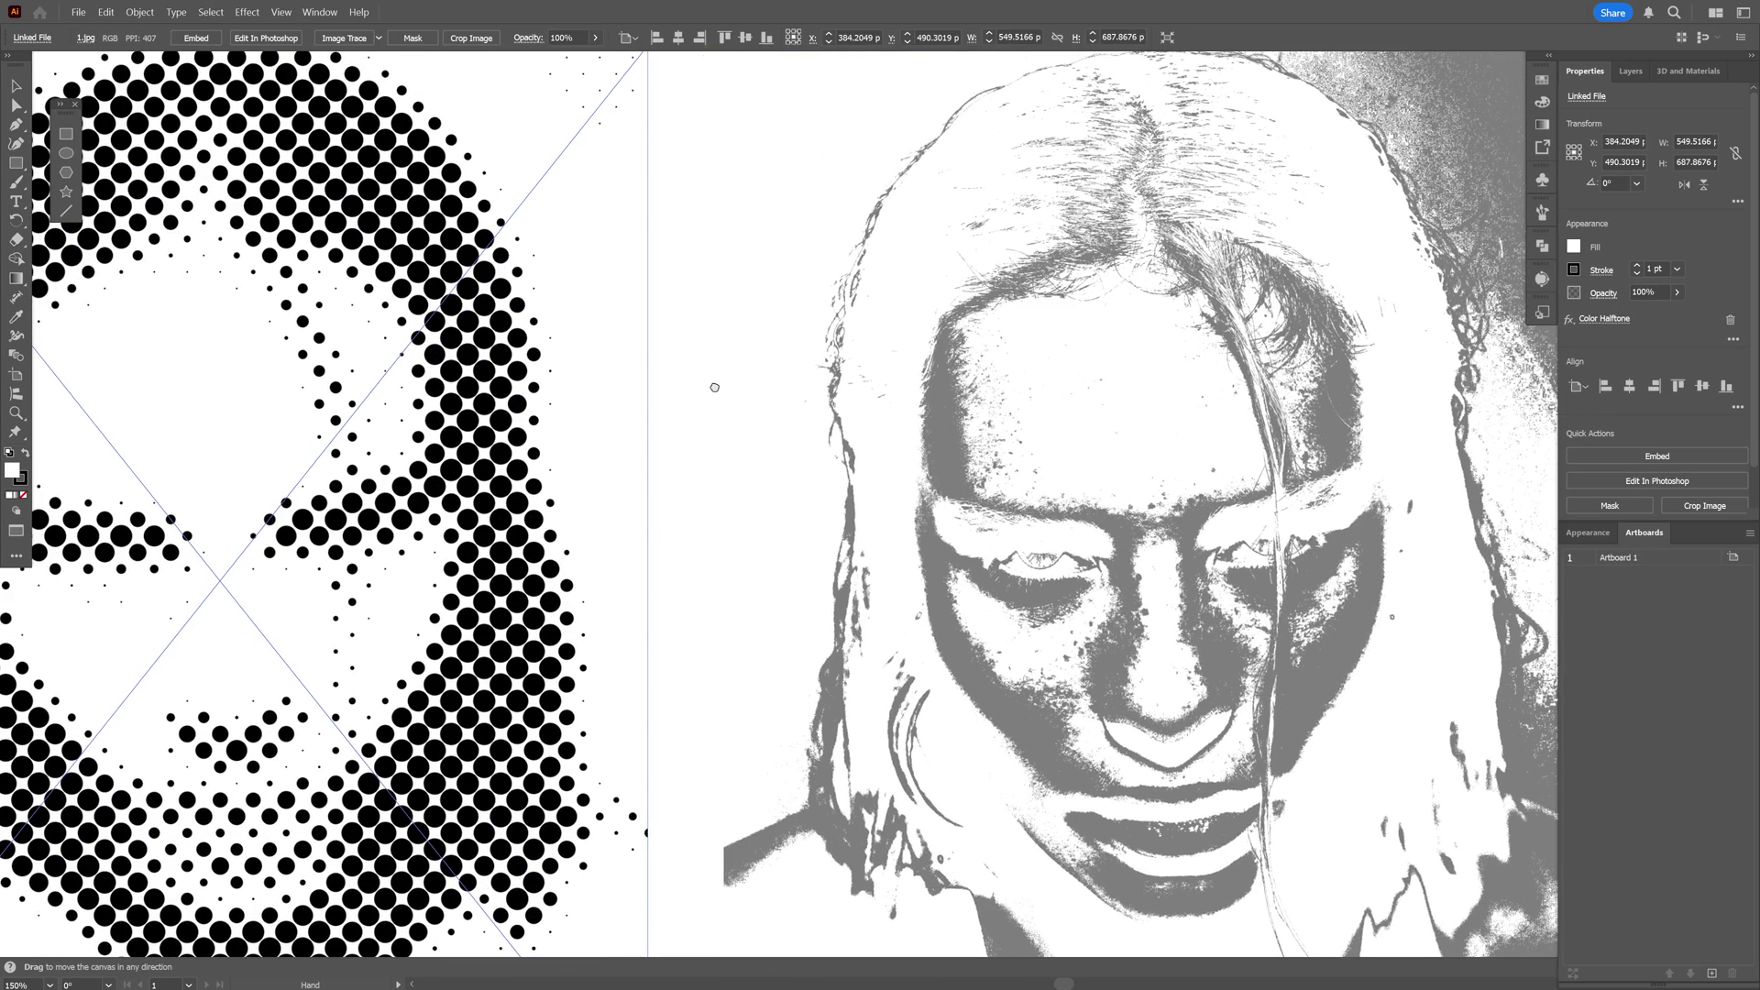
click(762, 388)
key(ctrl+minus)
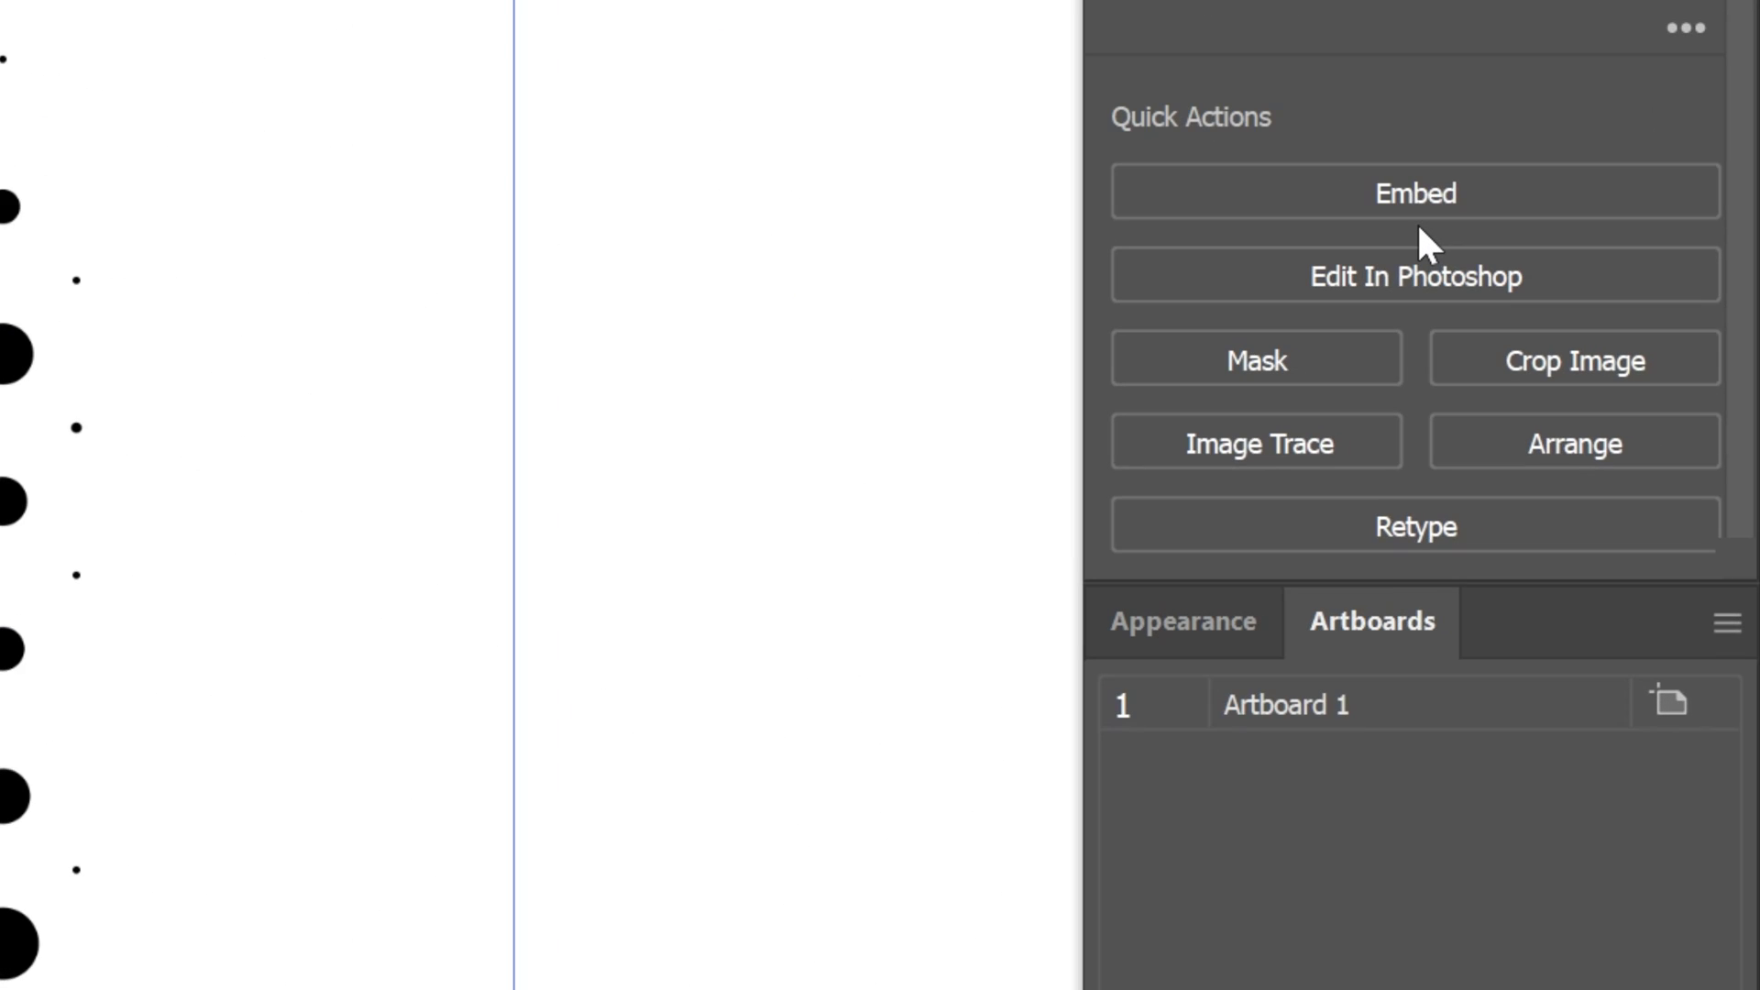
click(1353, 441)
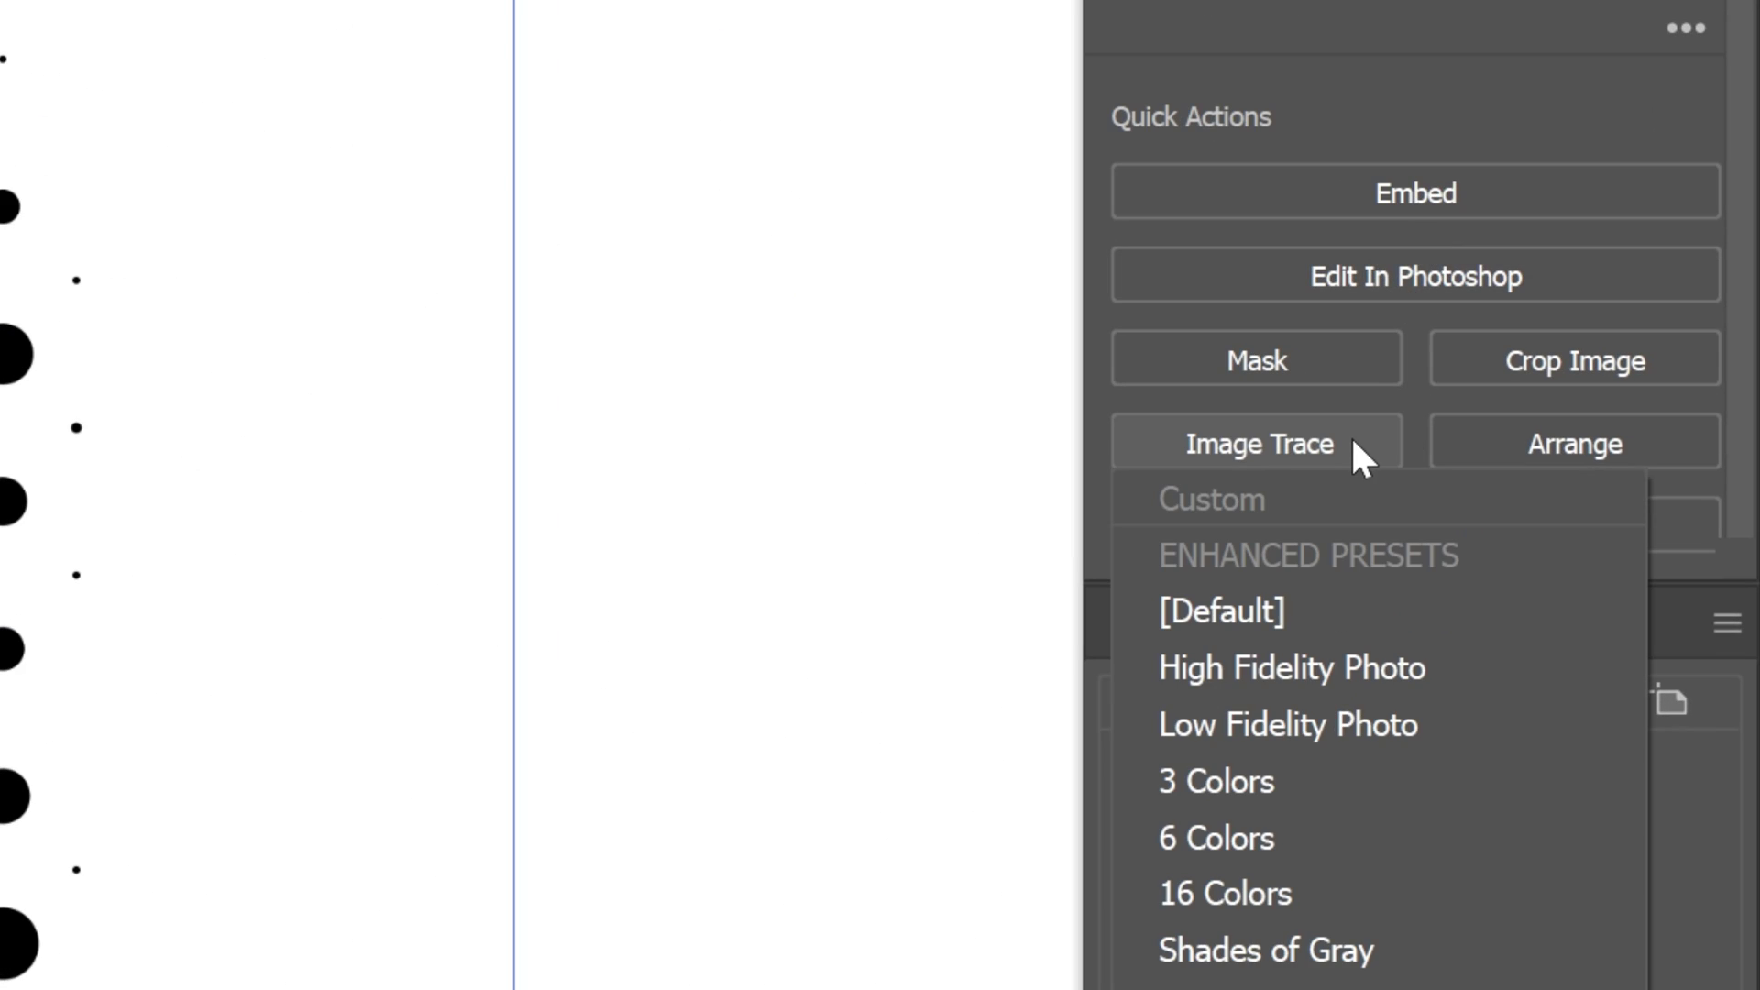
click(1325, 612)
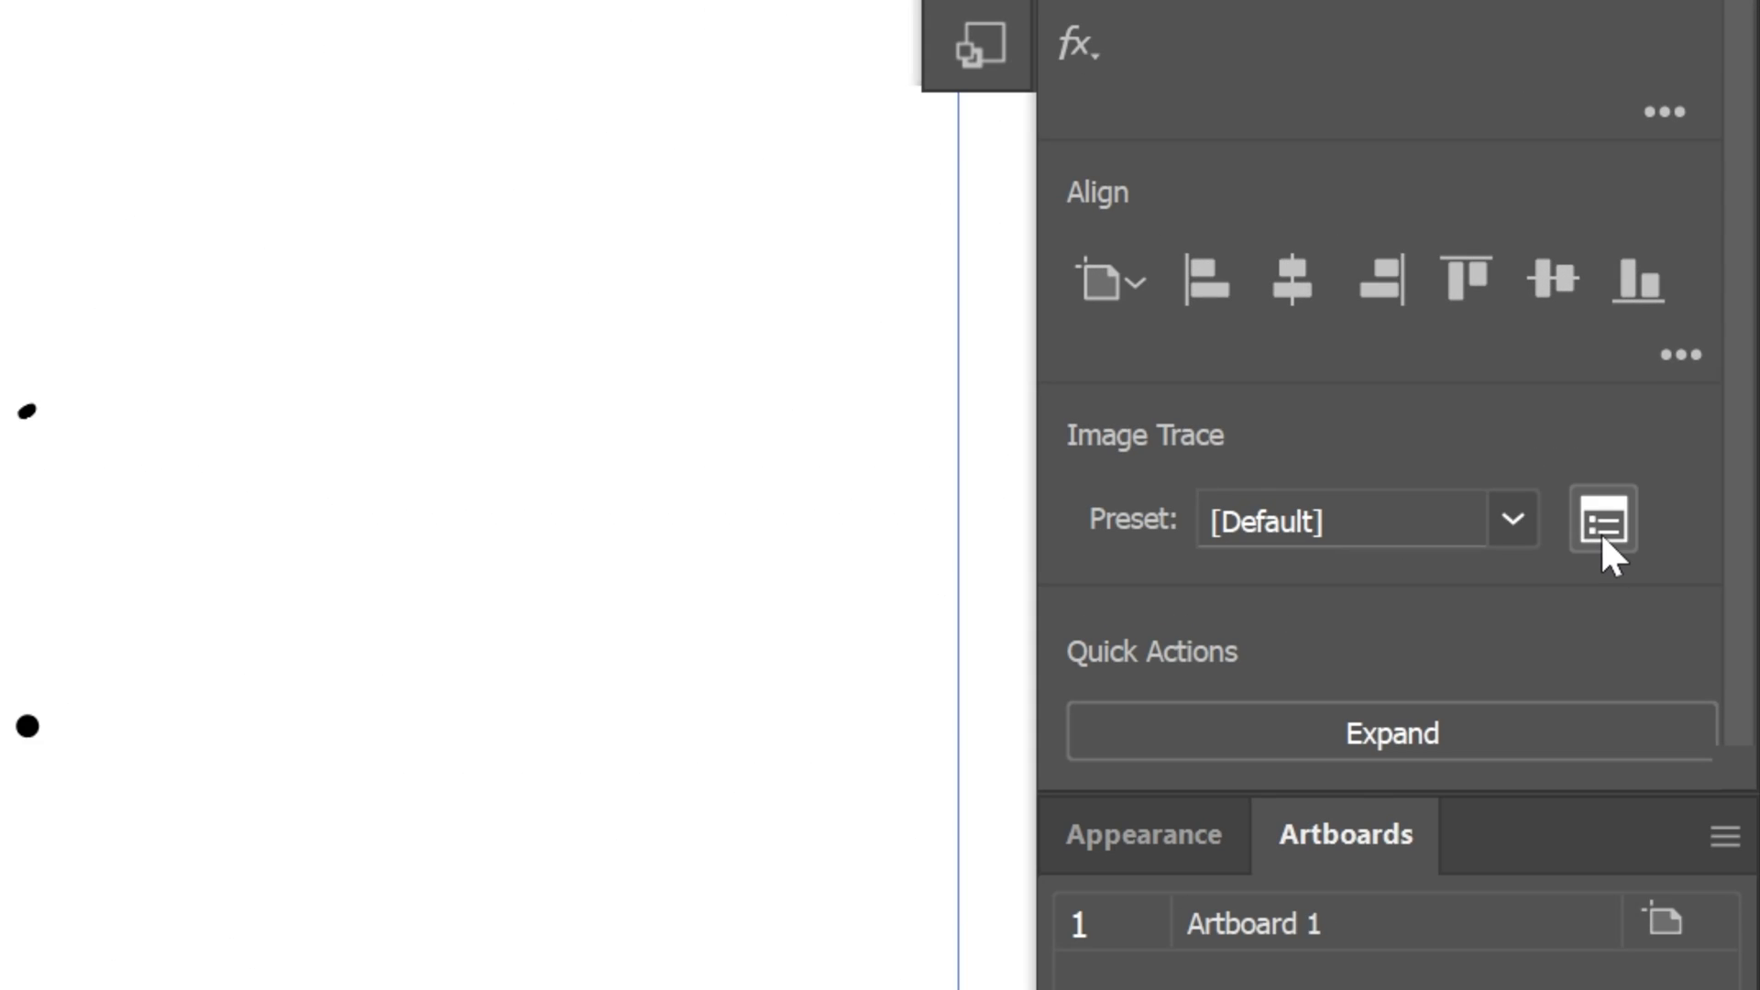
click(1603, 538)
drag(523, 423, 145, 431)
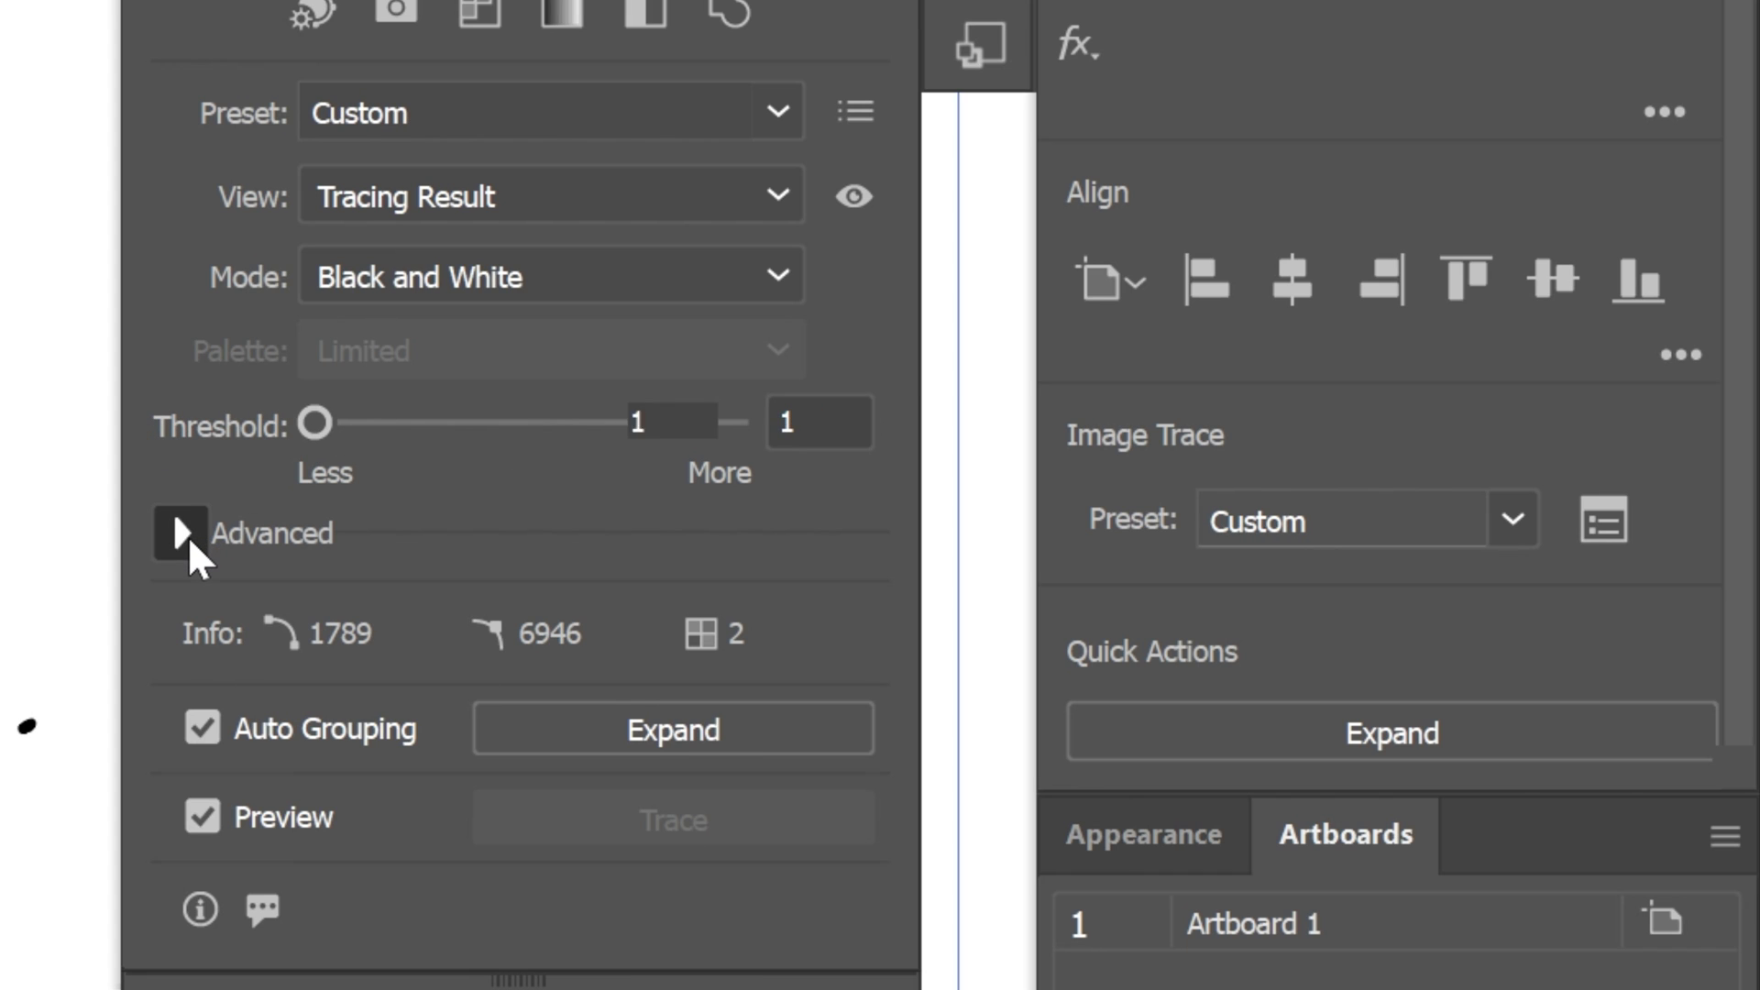
- Set the trace to ignore white and expand it into vector dots
click(187, 534)
click(231, 408)
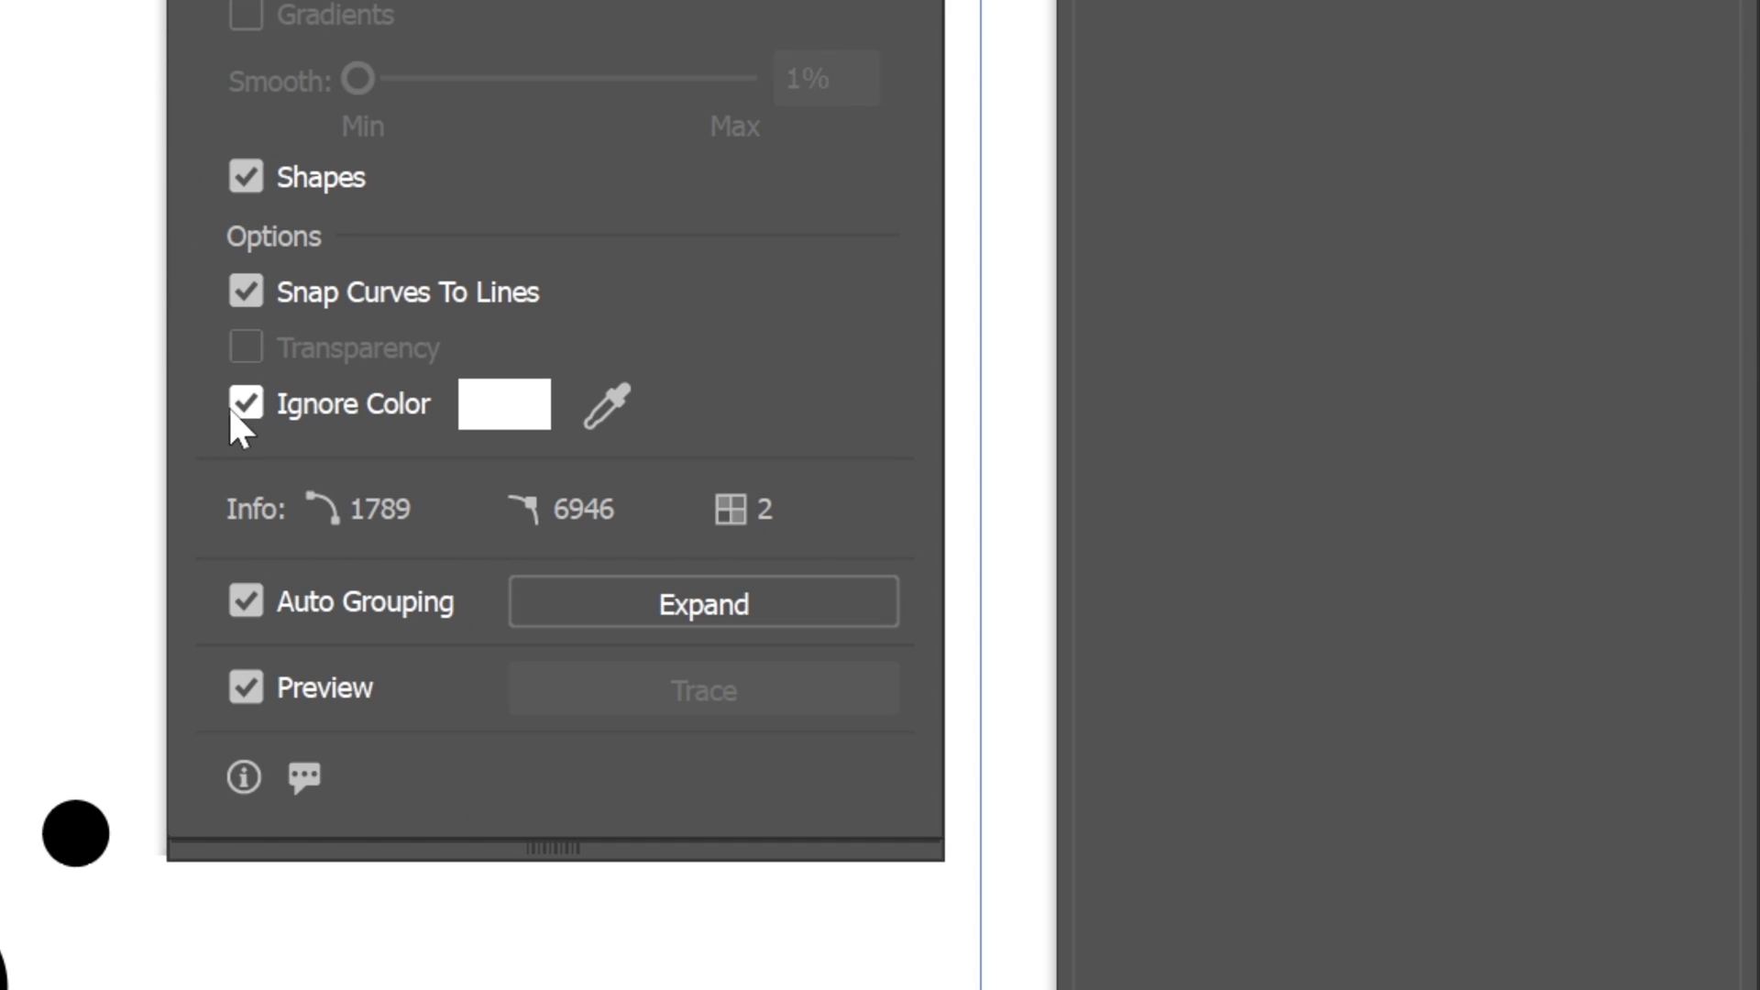
click(746, 605)
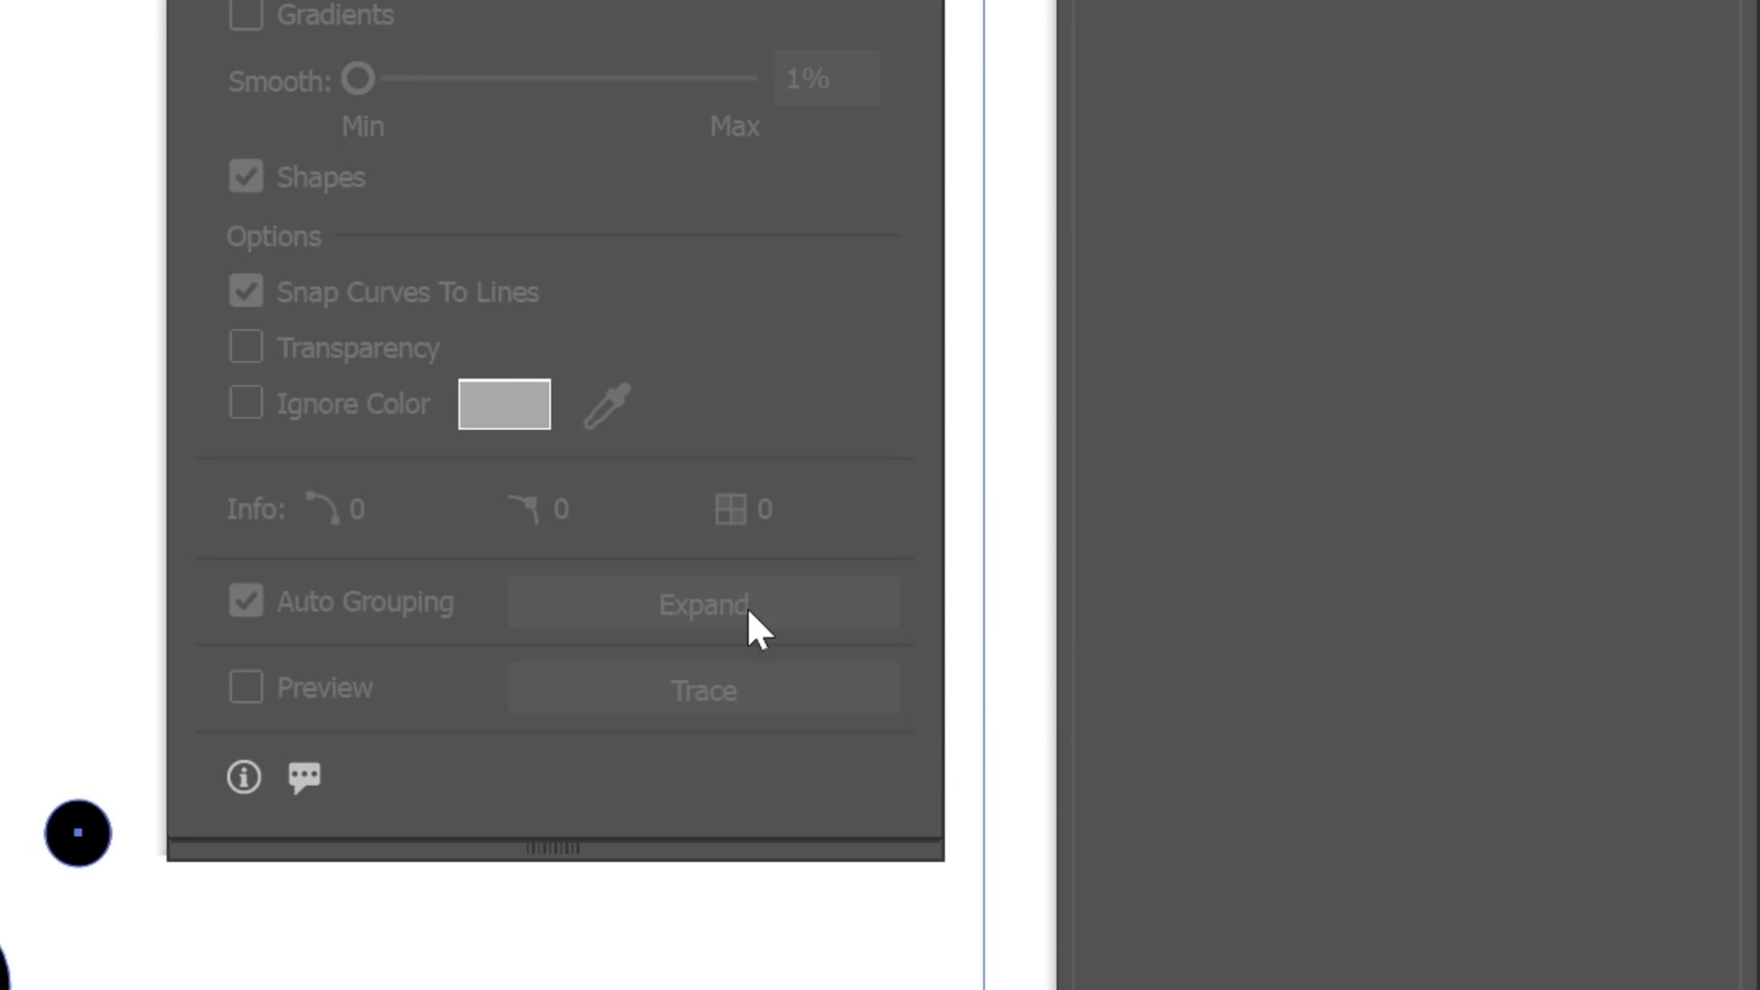
- Examine the expanded vector dots of the first portrait and compare them with the other halftone portraits
drag(944, 536, 775, 524)
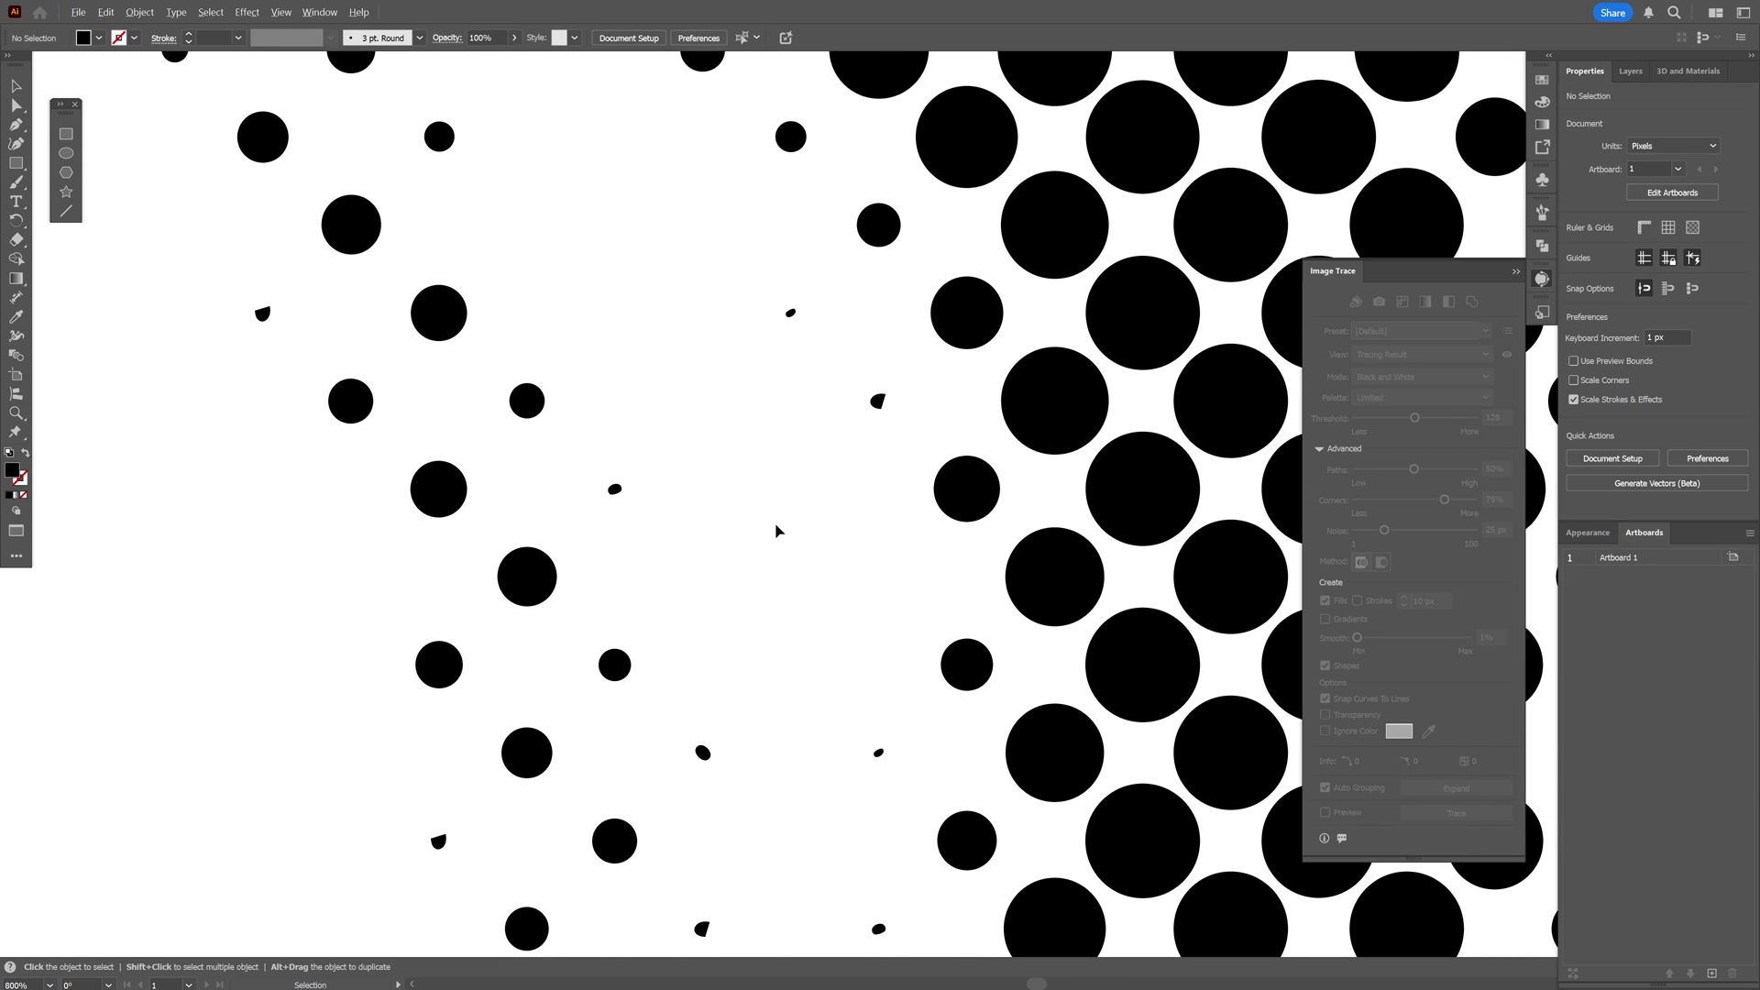
scroll(776, 531, down, 5)
drag(755, 590, 817, 443)
click(818, 518)
scroll(822, 515, up, 3)
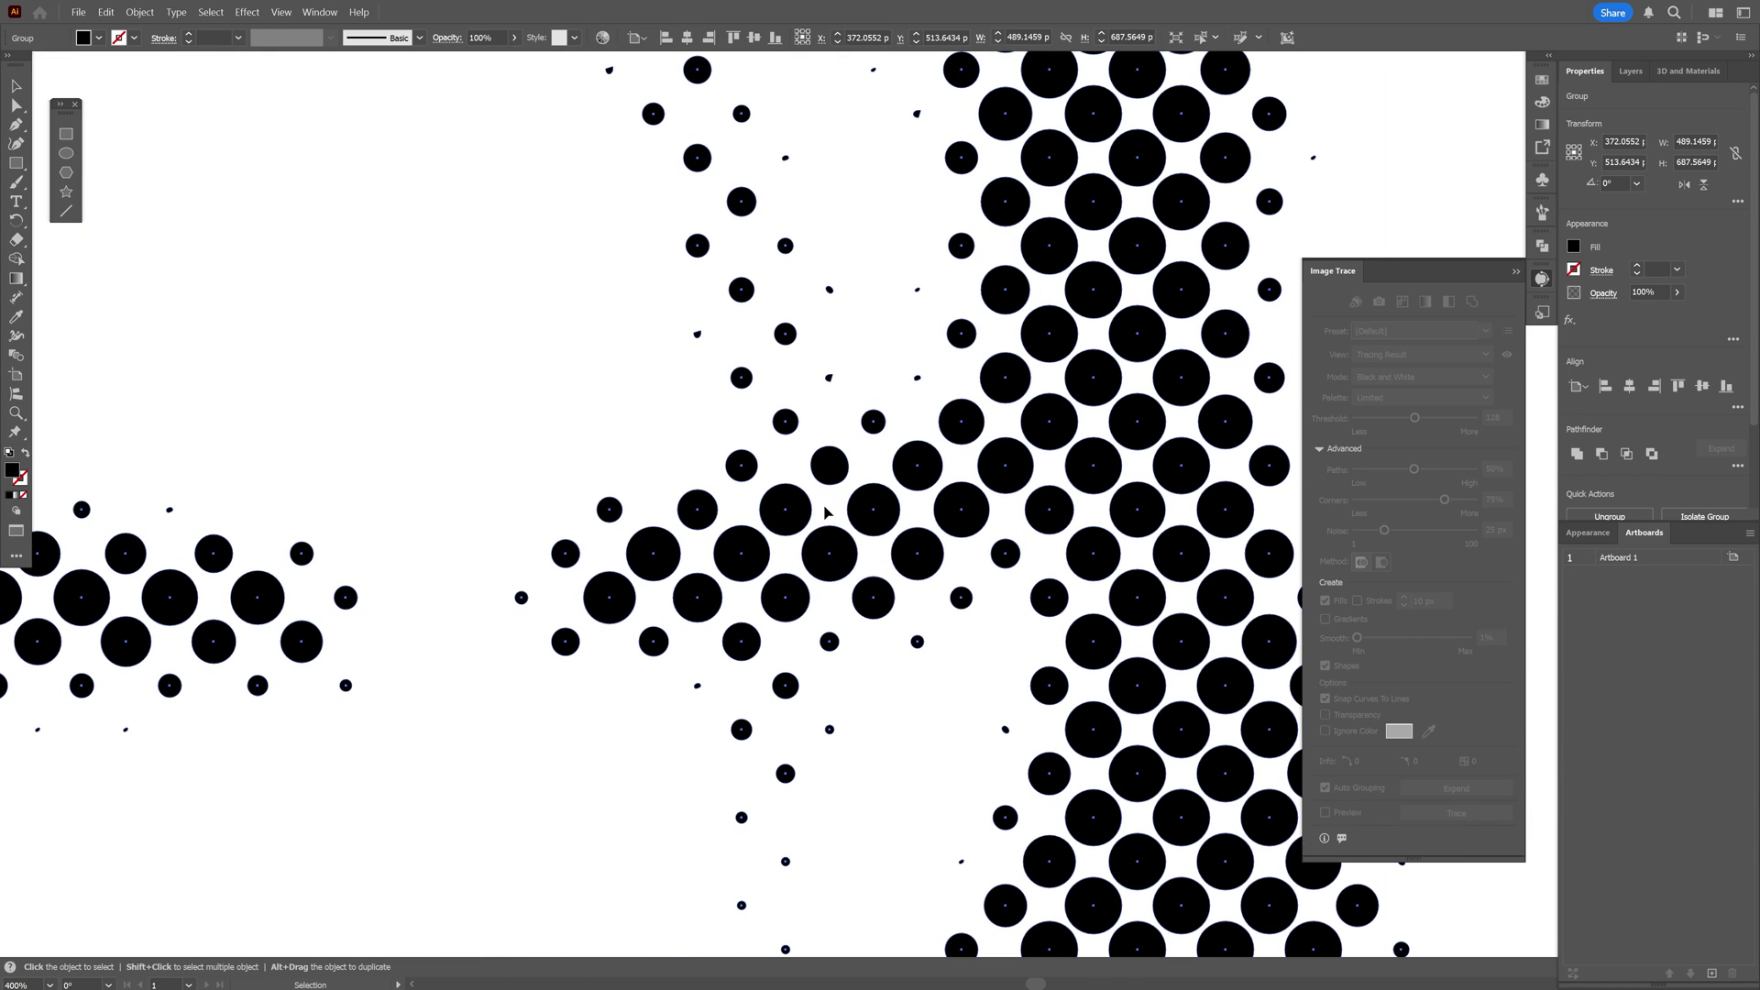
scroll(826, 512, down, 4)
drag(1123, 458, 606, 483)
scroll(1042, 495, up, 1)
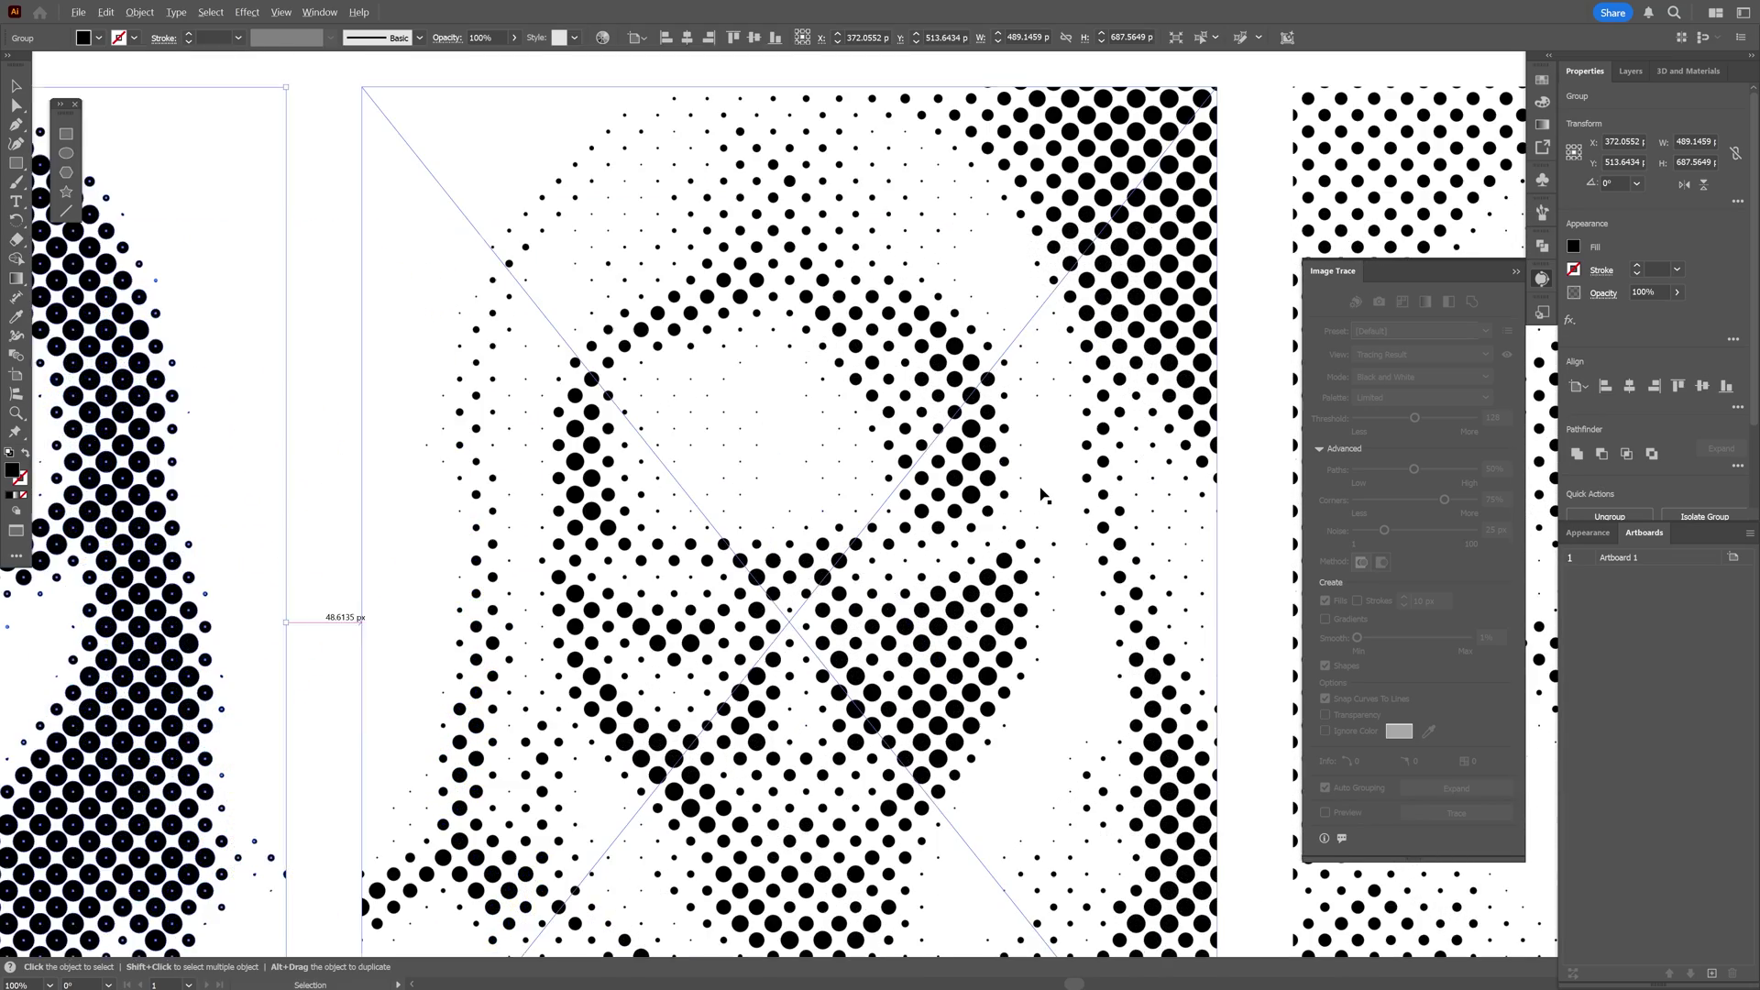
drag(1030, 487, 890, 487)
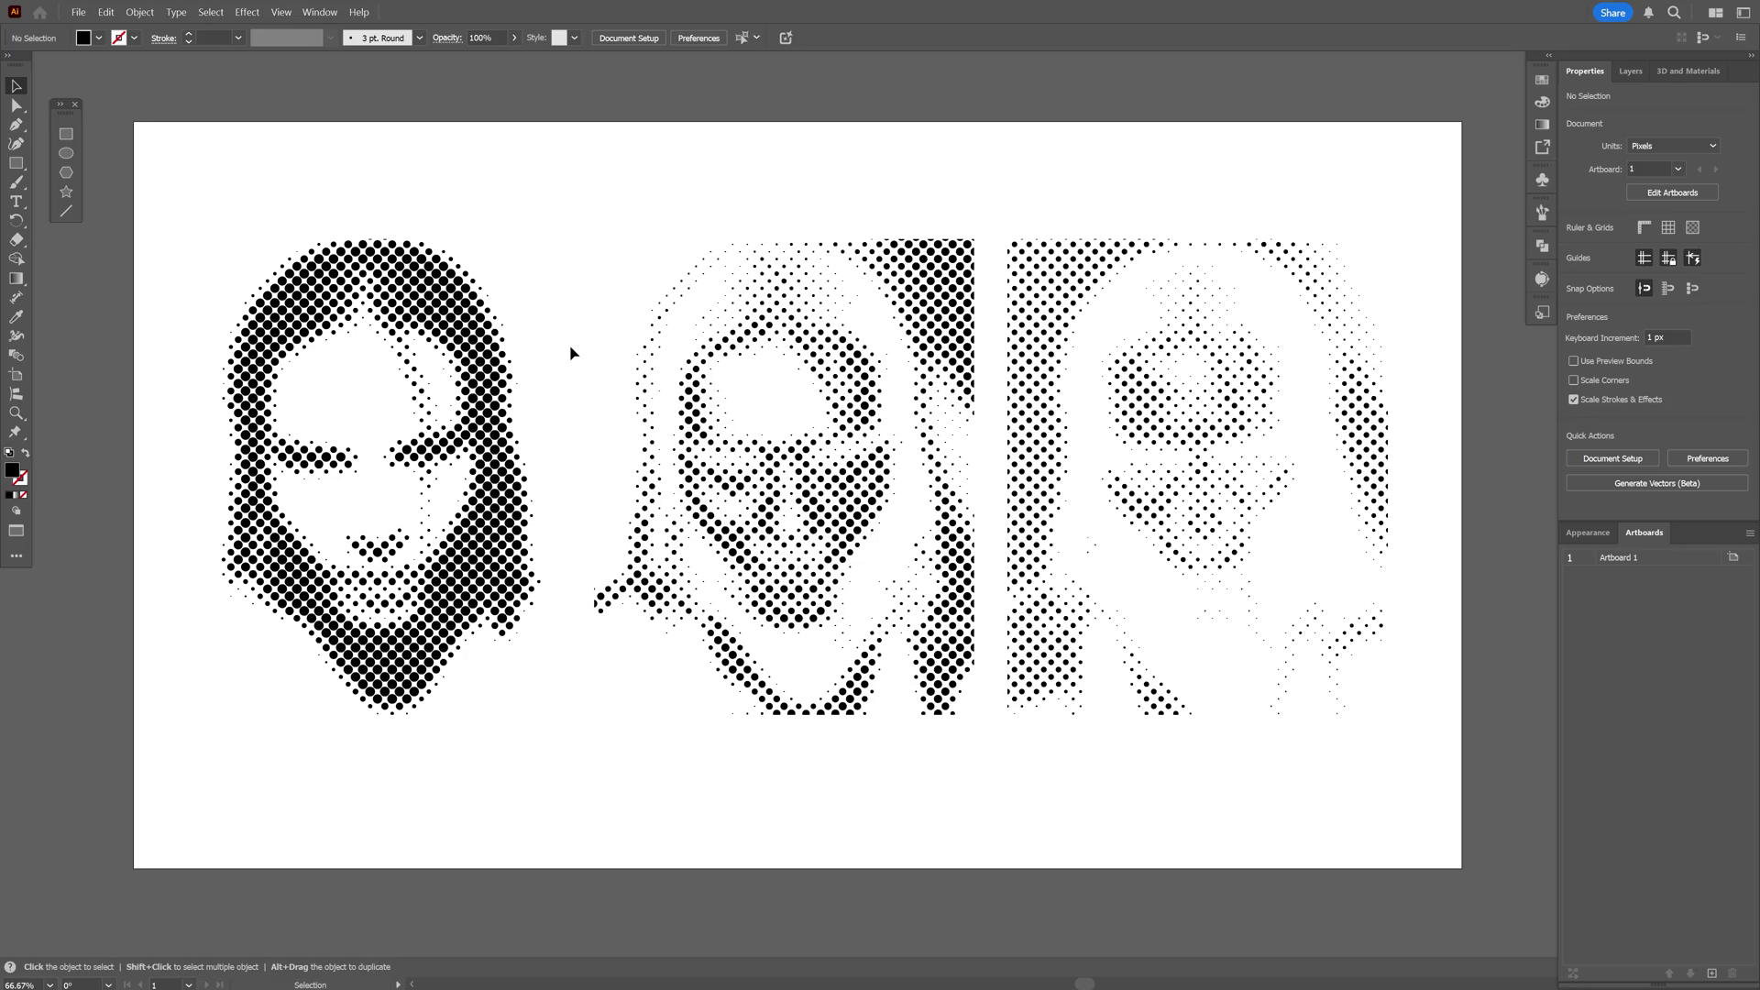
- Draw a black square about 51 px wide beside the top of the first portrait
scroll(364, 274, up, 3)
drag(364, 273, 640, 263)
scroll(640, 263, up, 1)
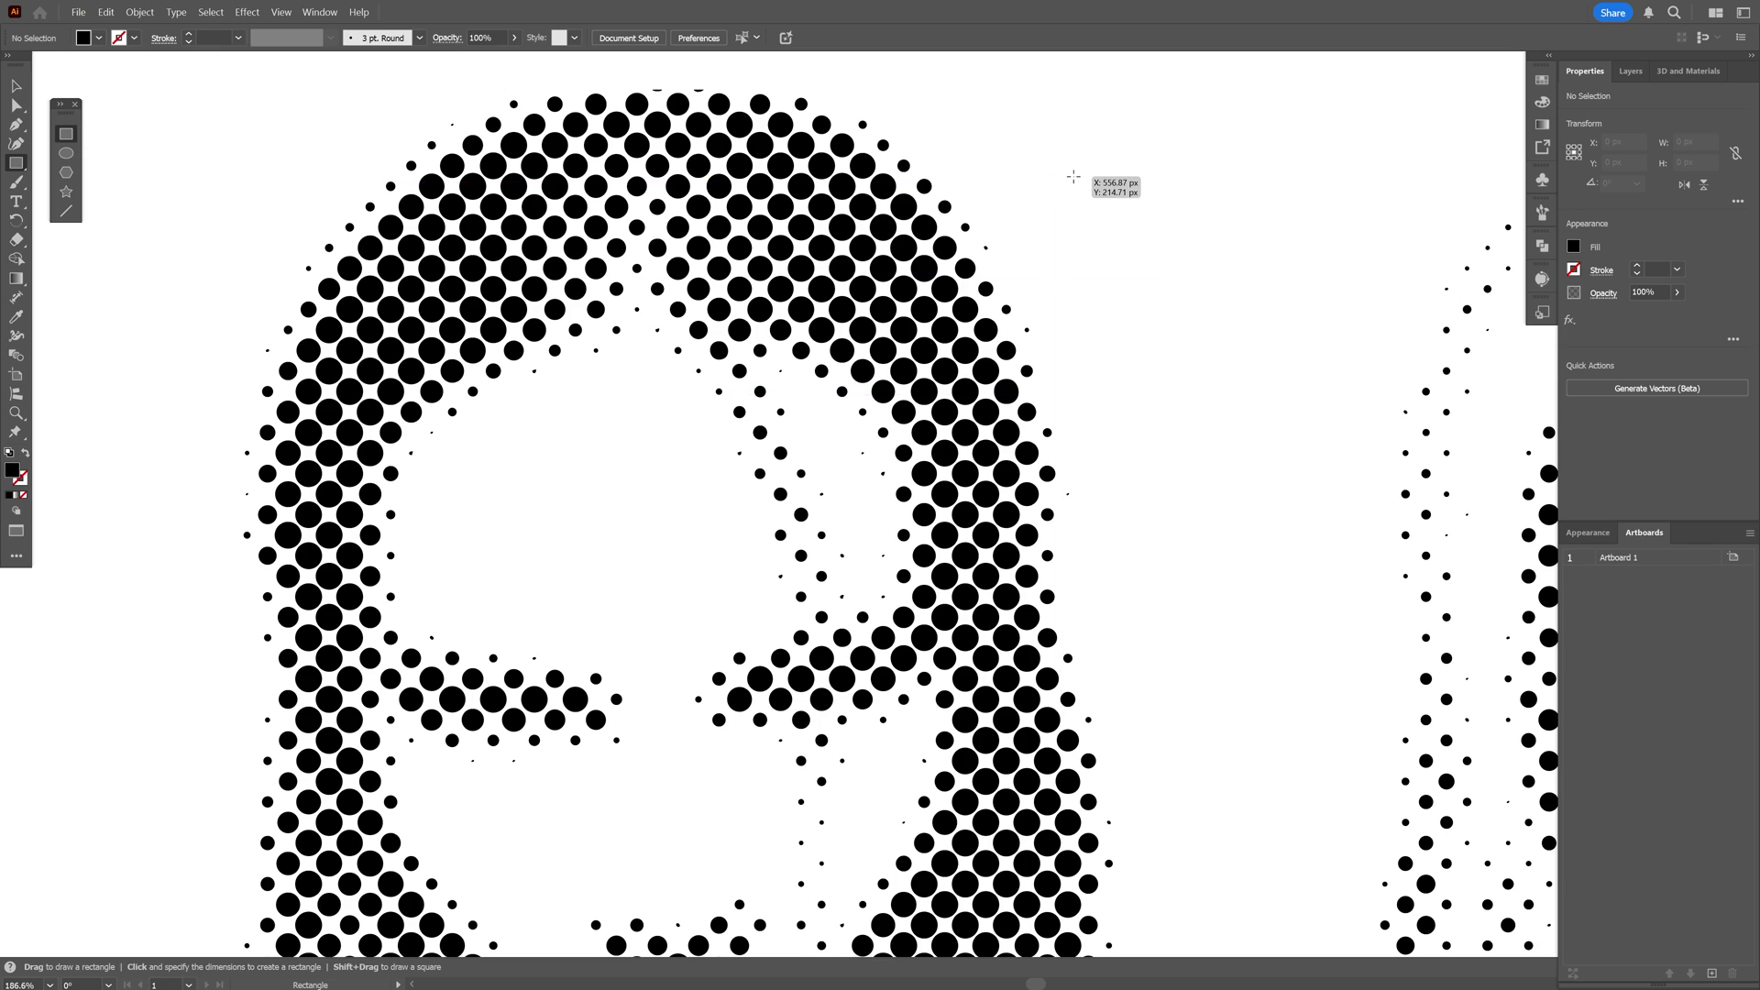
drag(1153, 232, 1154, 231)
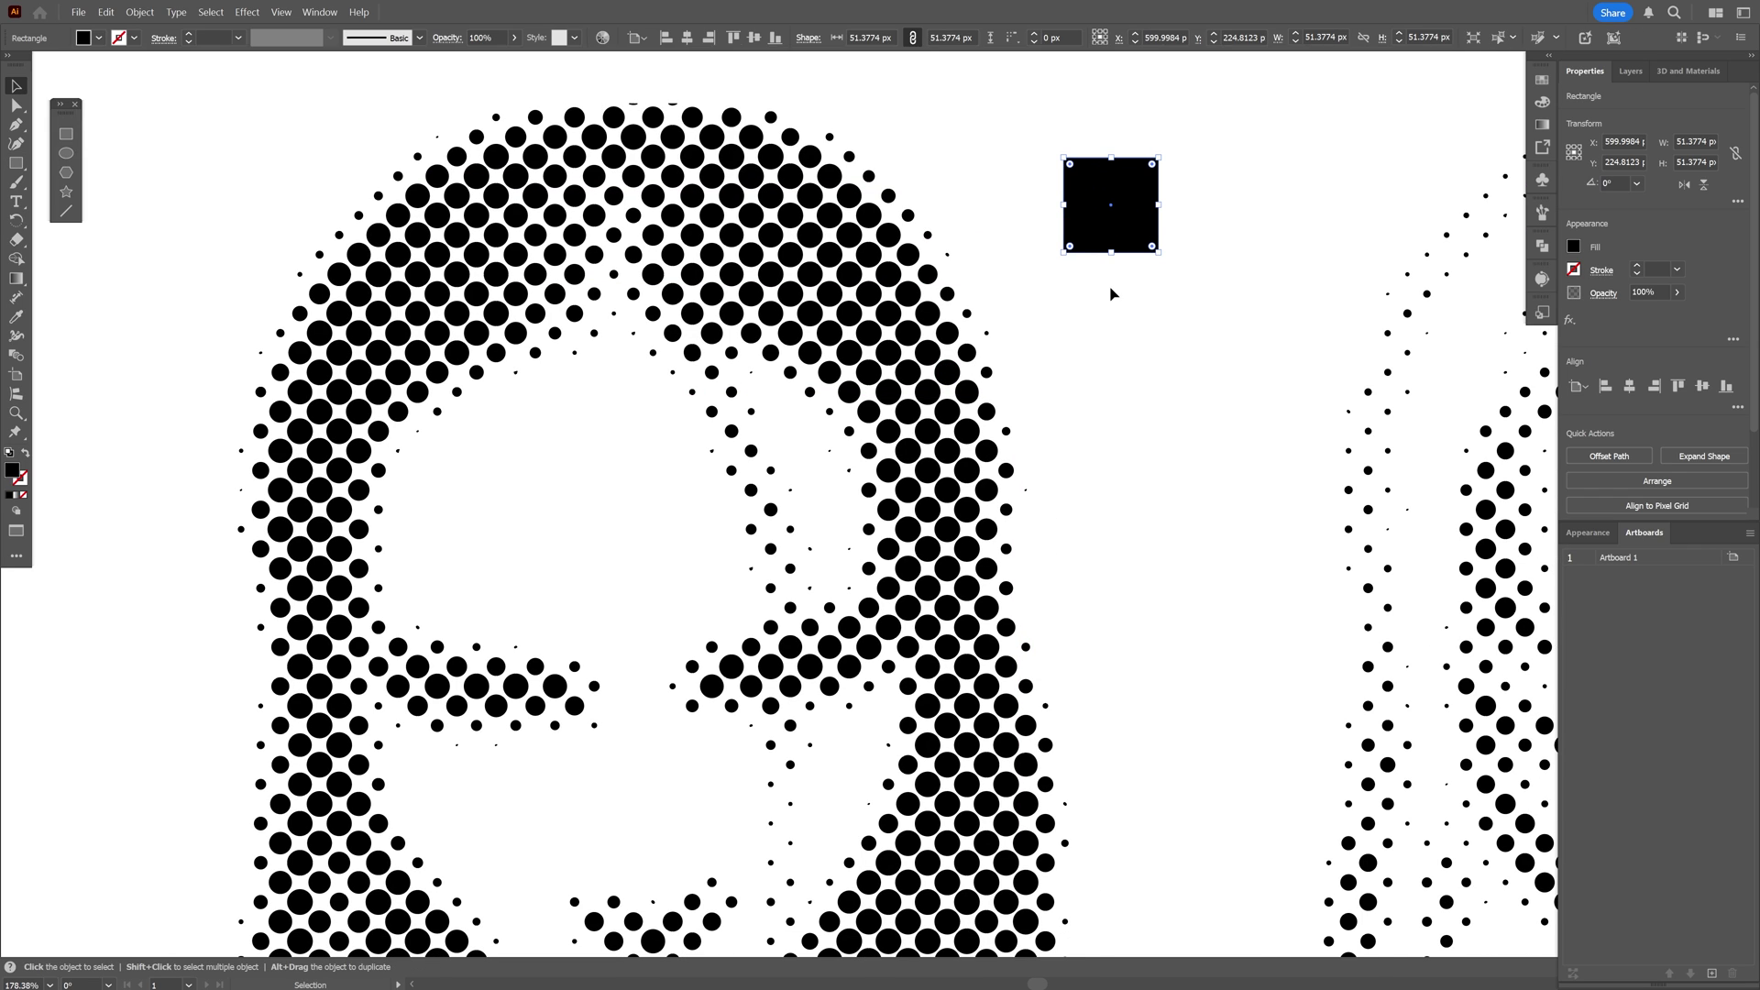
- Unite the first portrait's dots with the Pathfinder Unite operation
drag(574, 496, 574, 496)
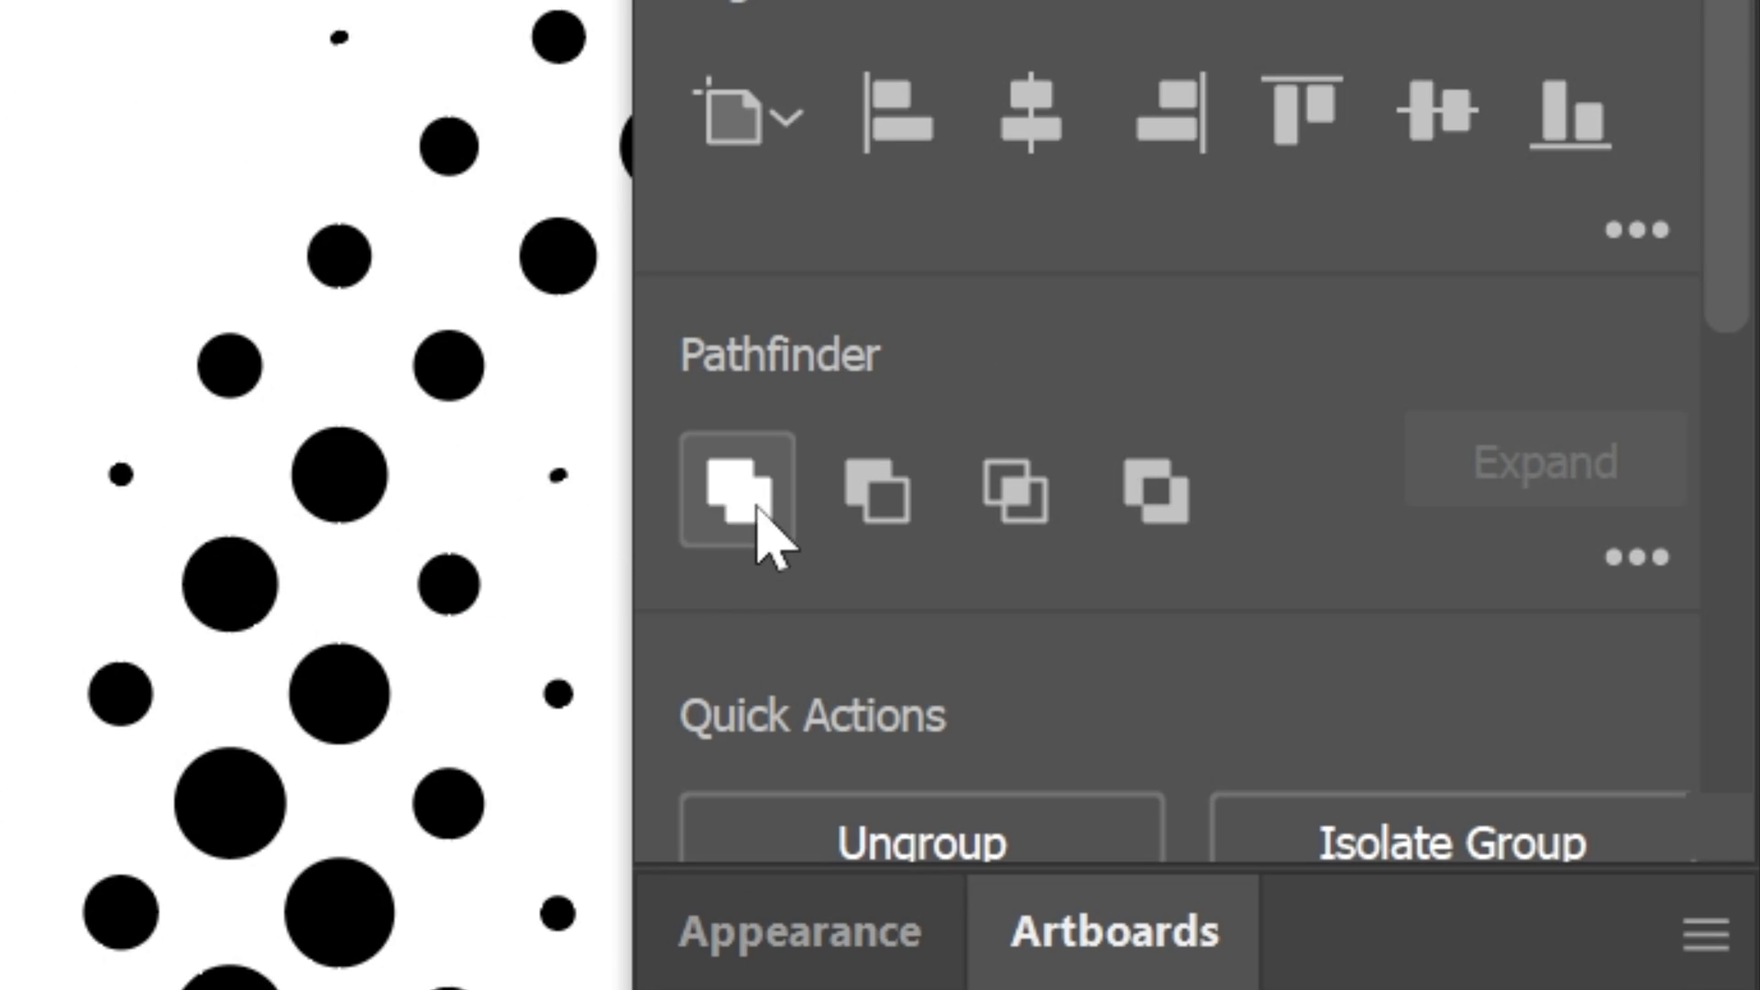
click(747, 509)
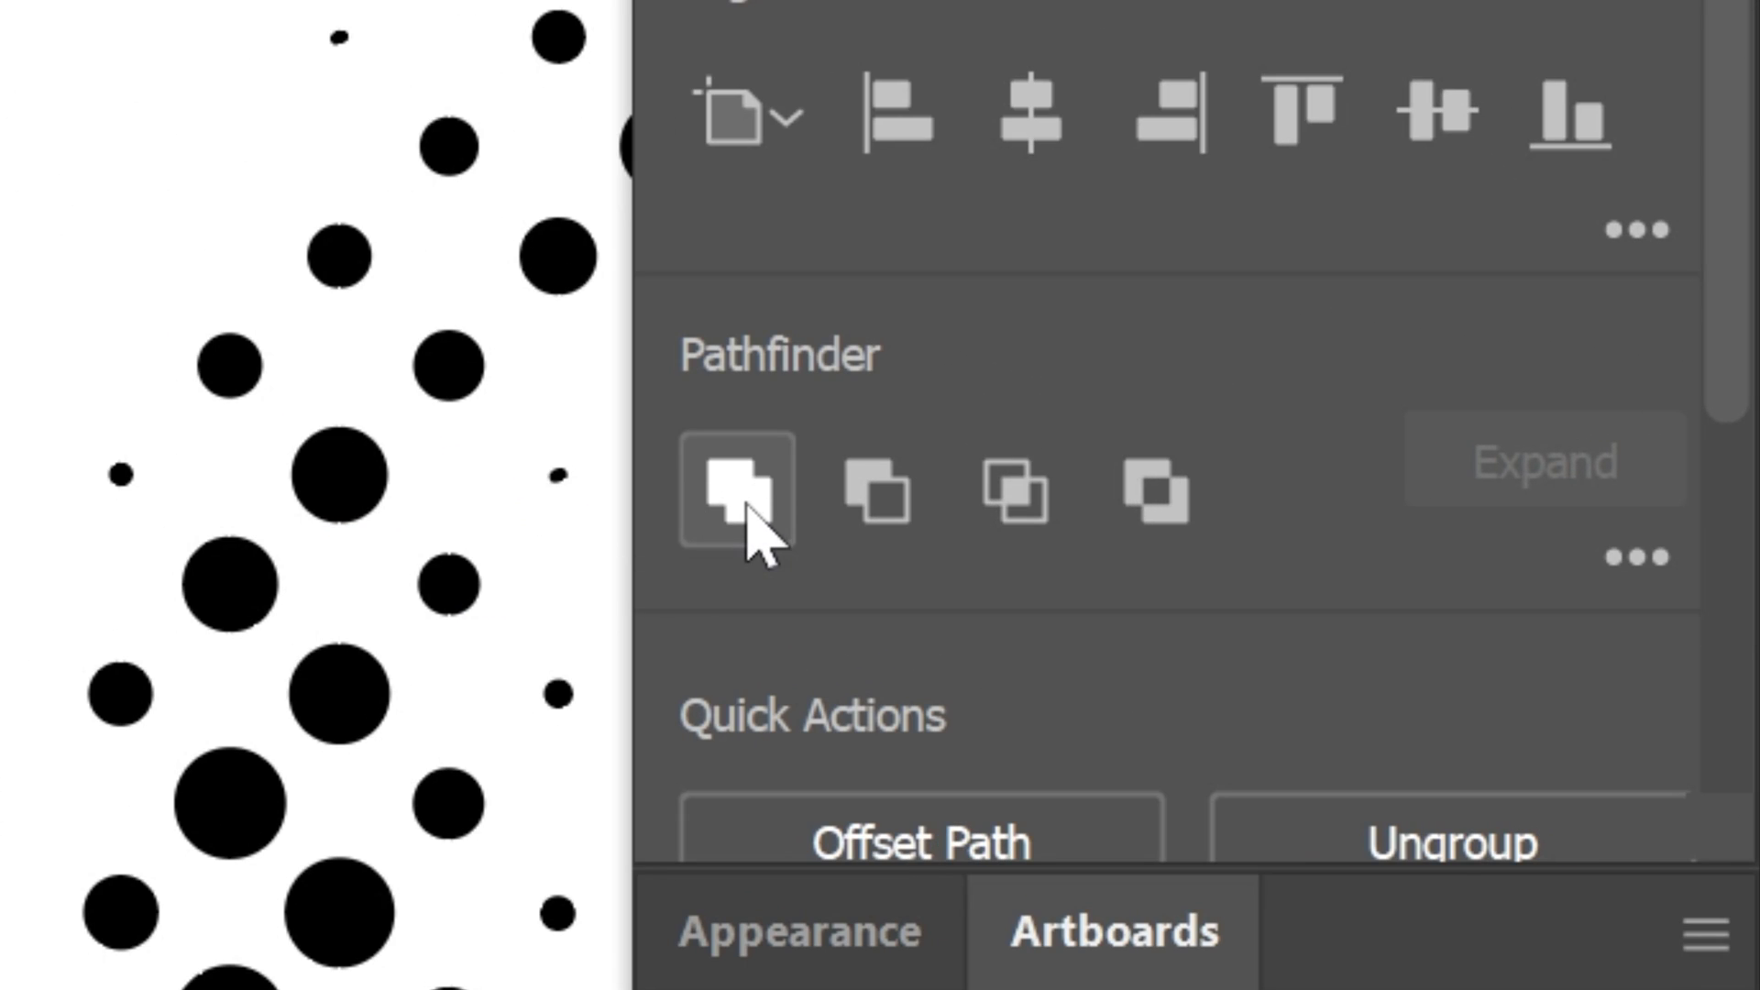
click(1034, 405)
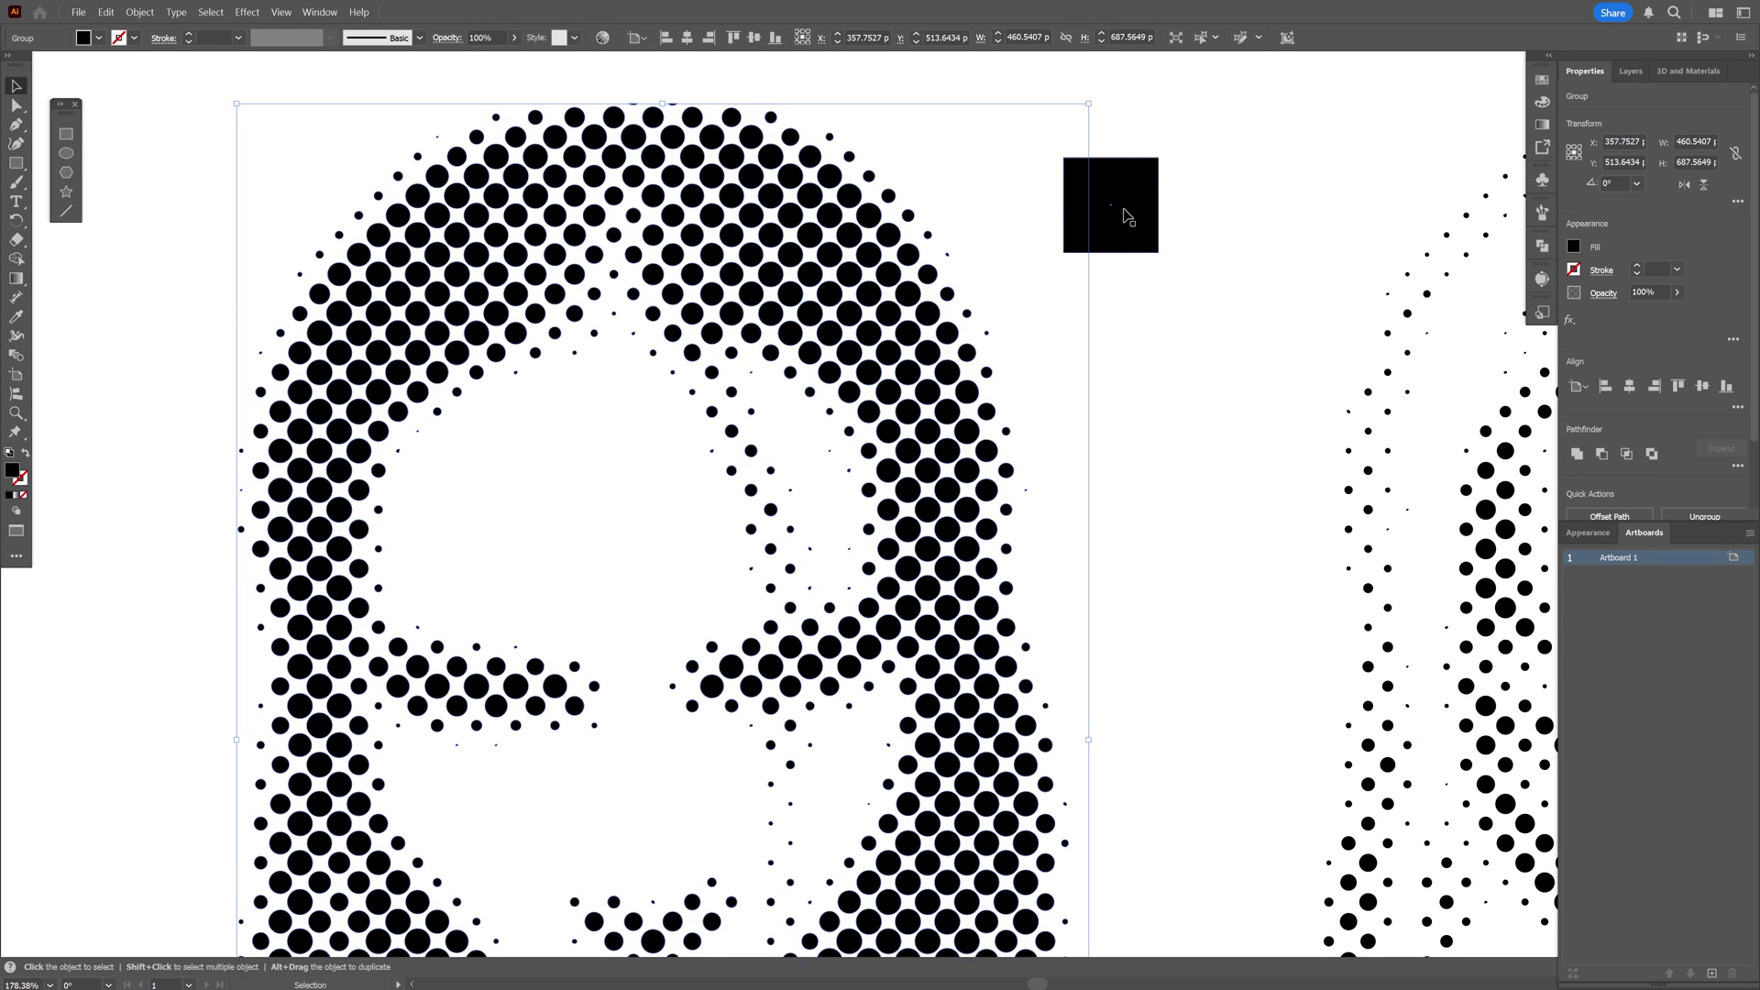
- Bring the black square to the front and copy it to the clipboard
click(1127, 216)
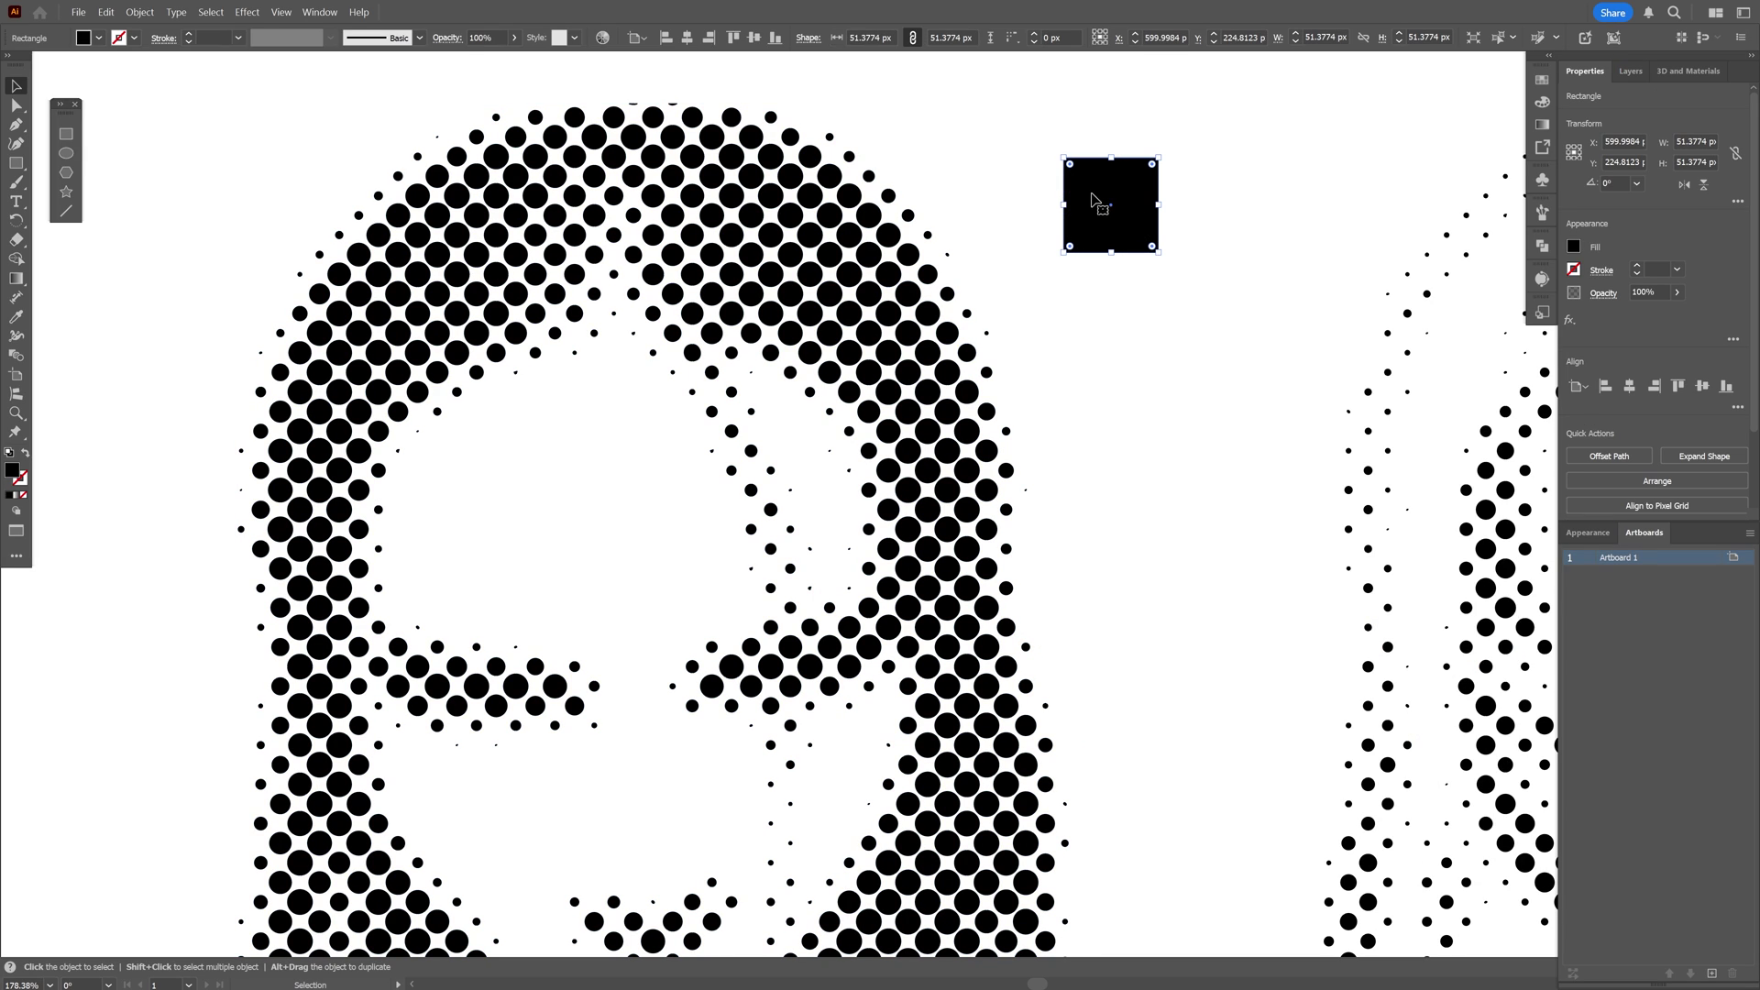
right_click(1093, 196)
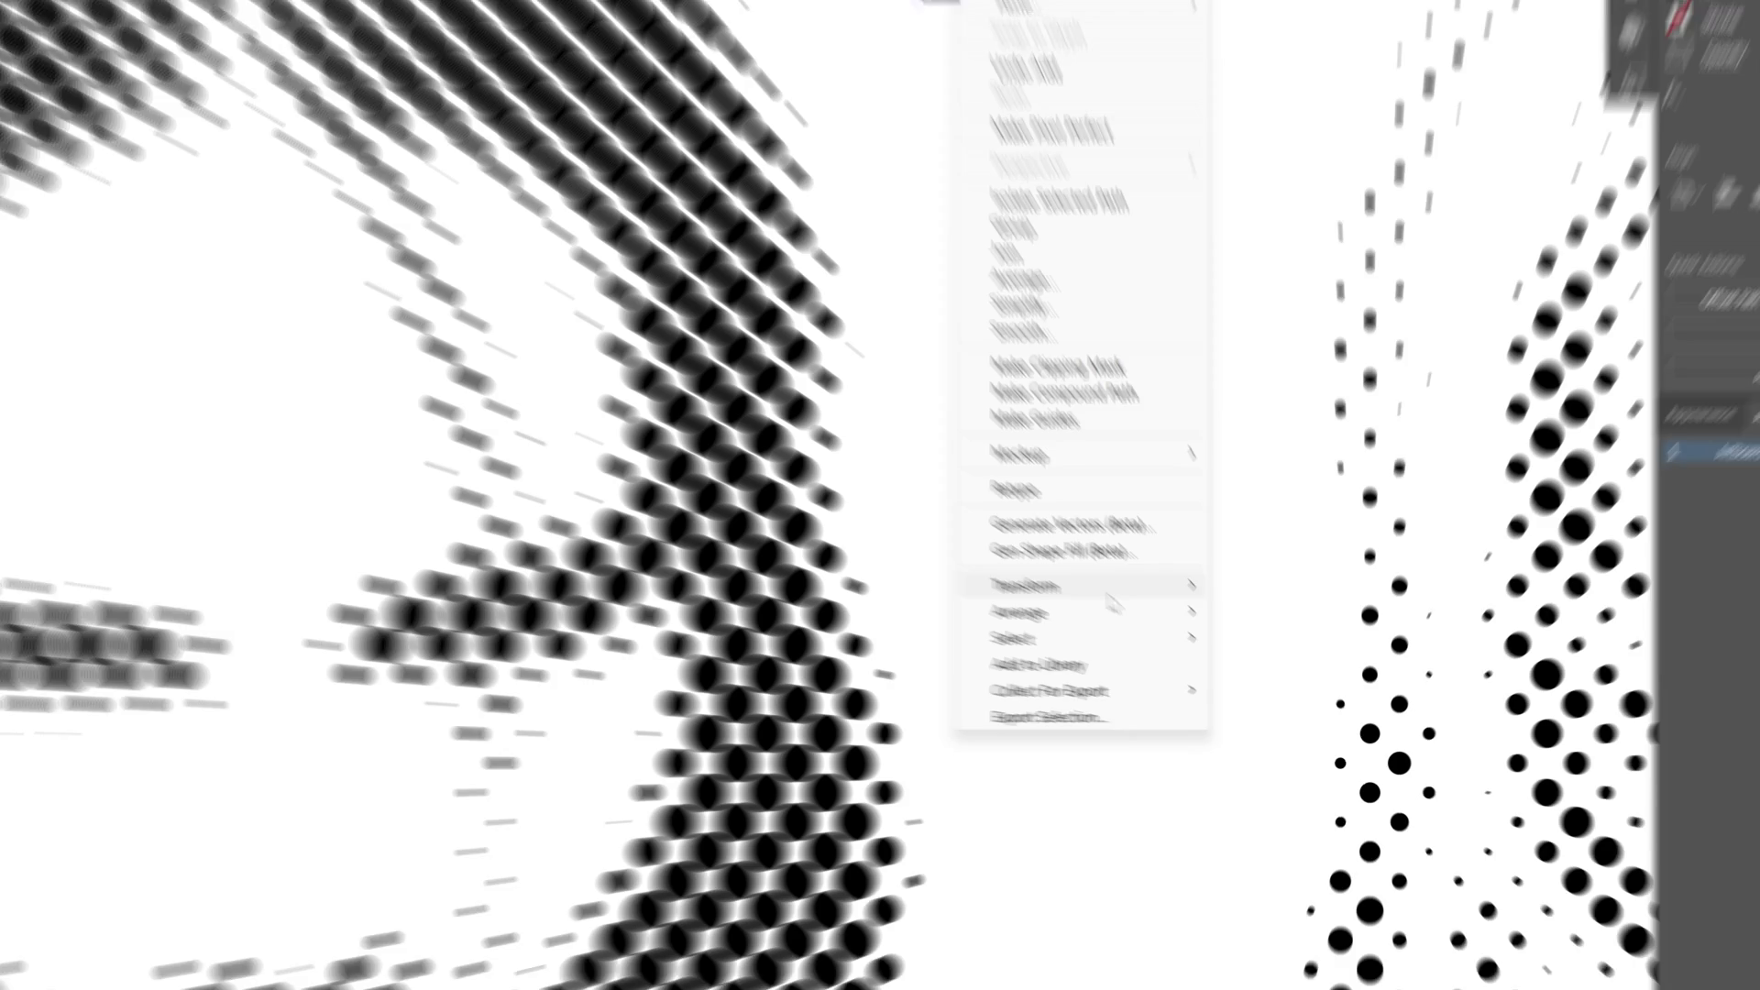
mouse_move(1192, 667)
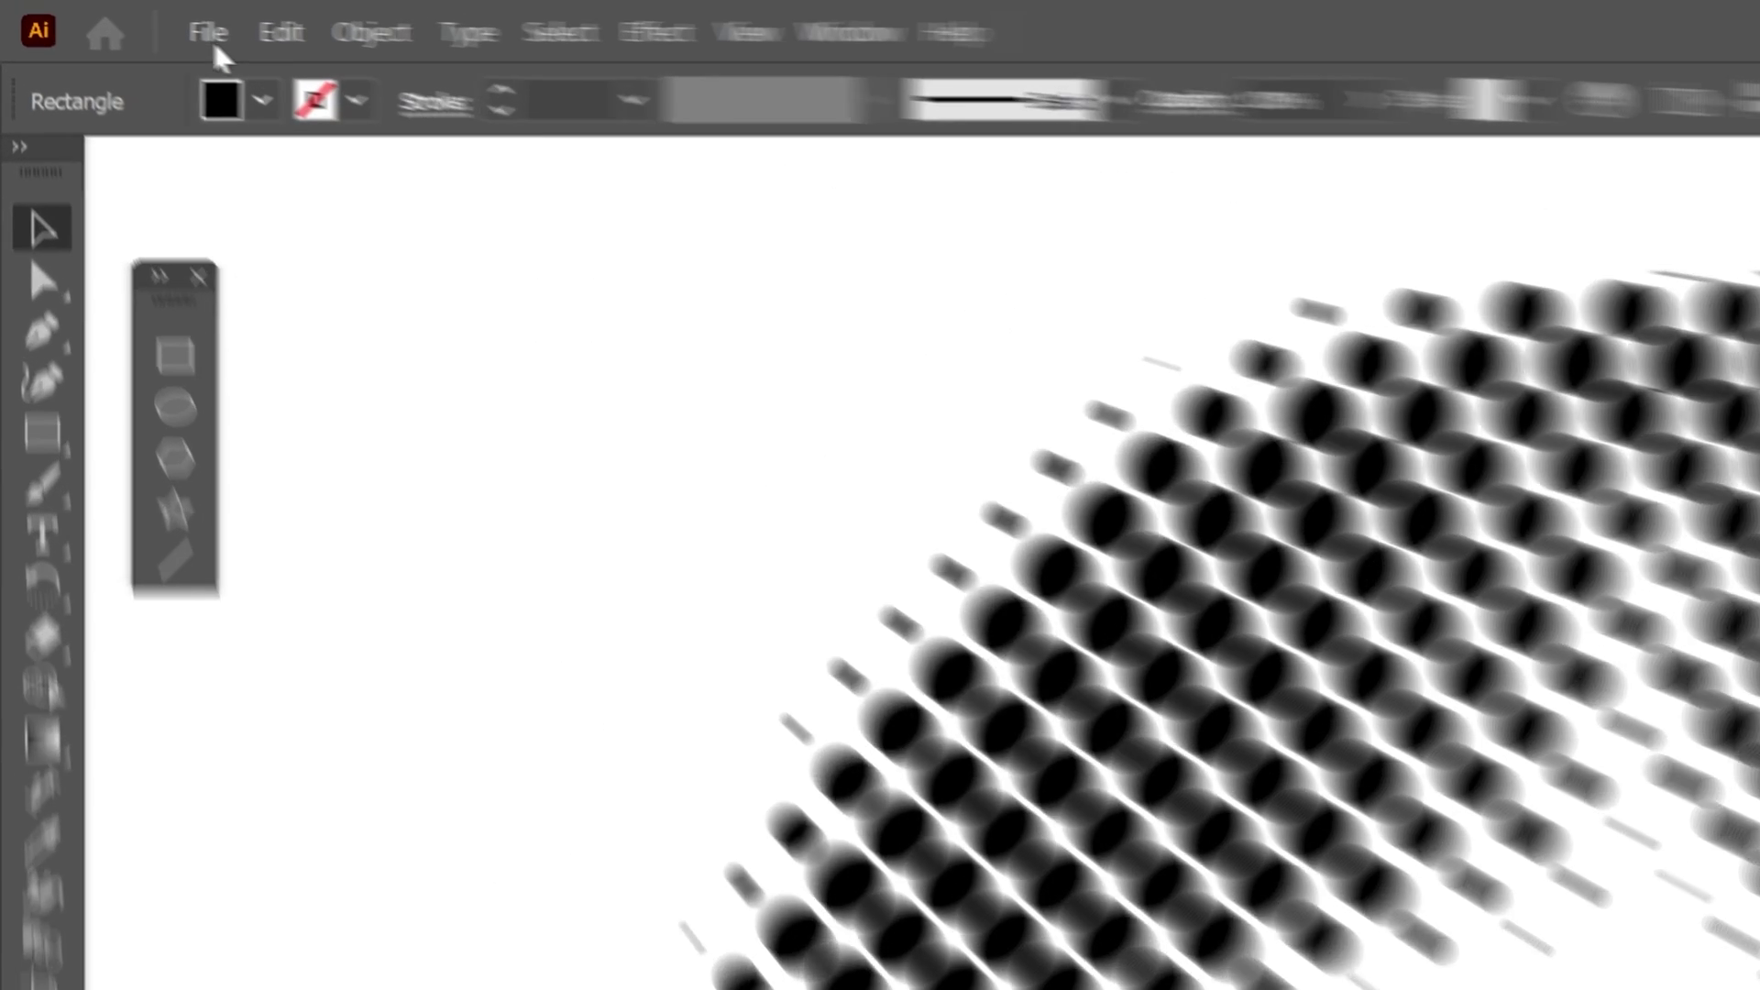
click(106, 11)
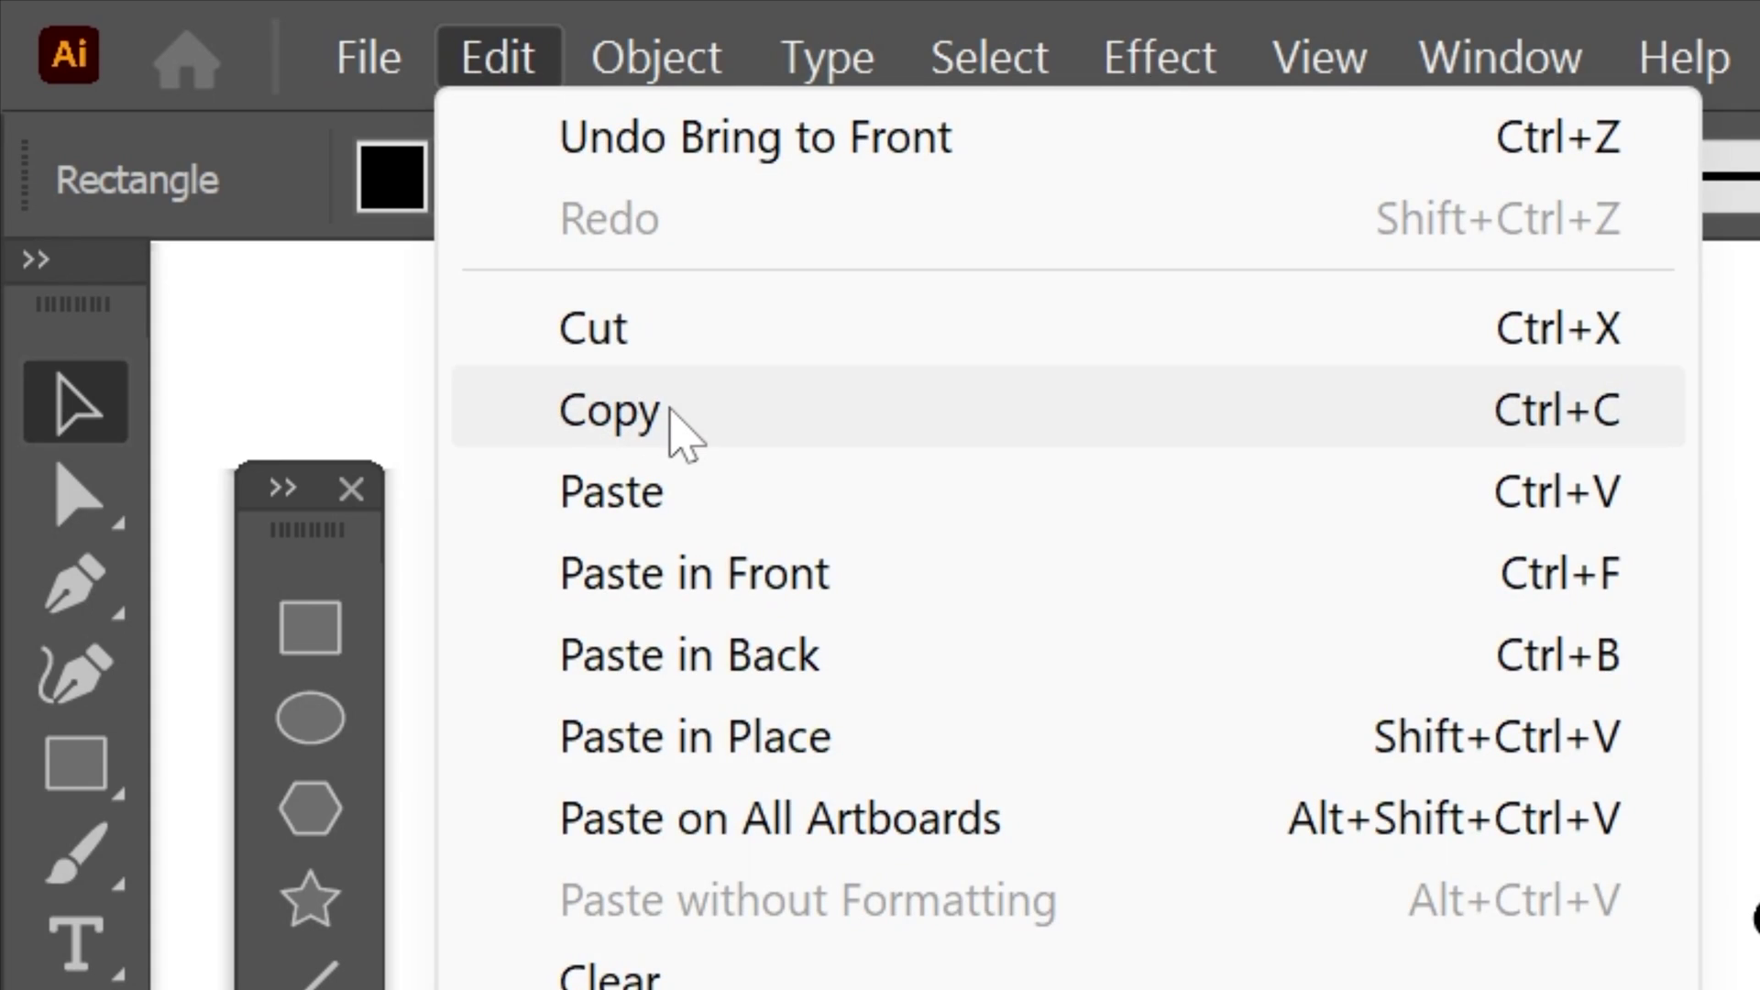
click(683, 430)
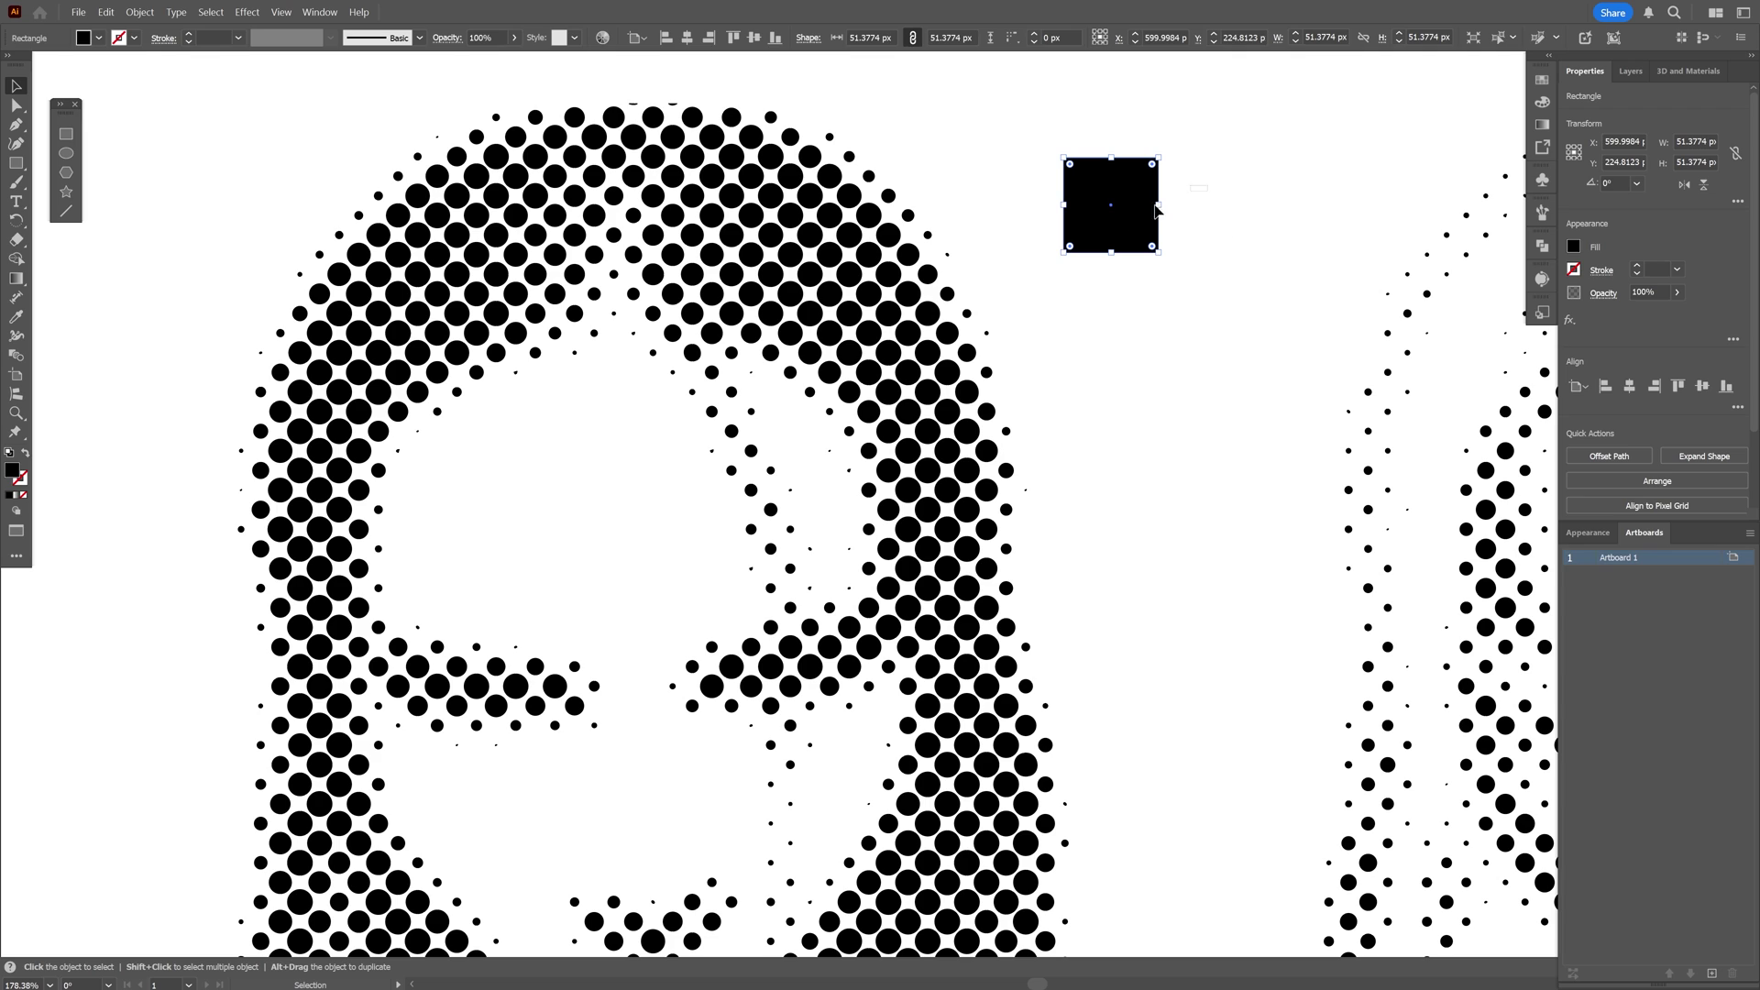
- Run the ReplaceItems script on the first portrait's dots using Object in buffer at 100%, Replace items in a group and Fit to element size
key(ctrl+a)
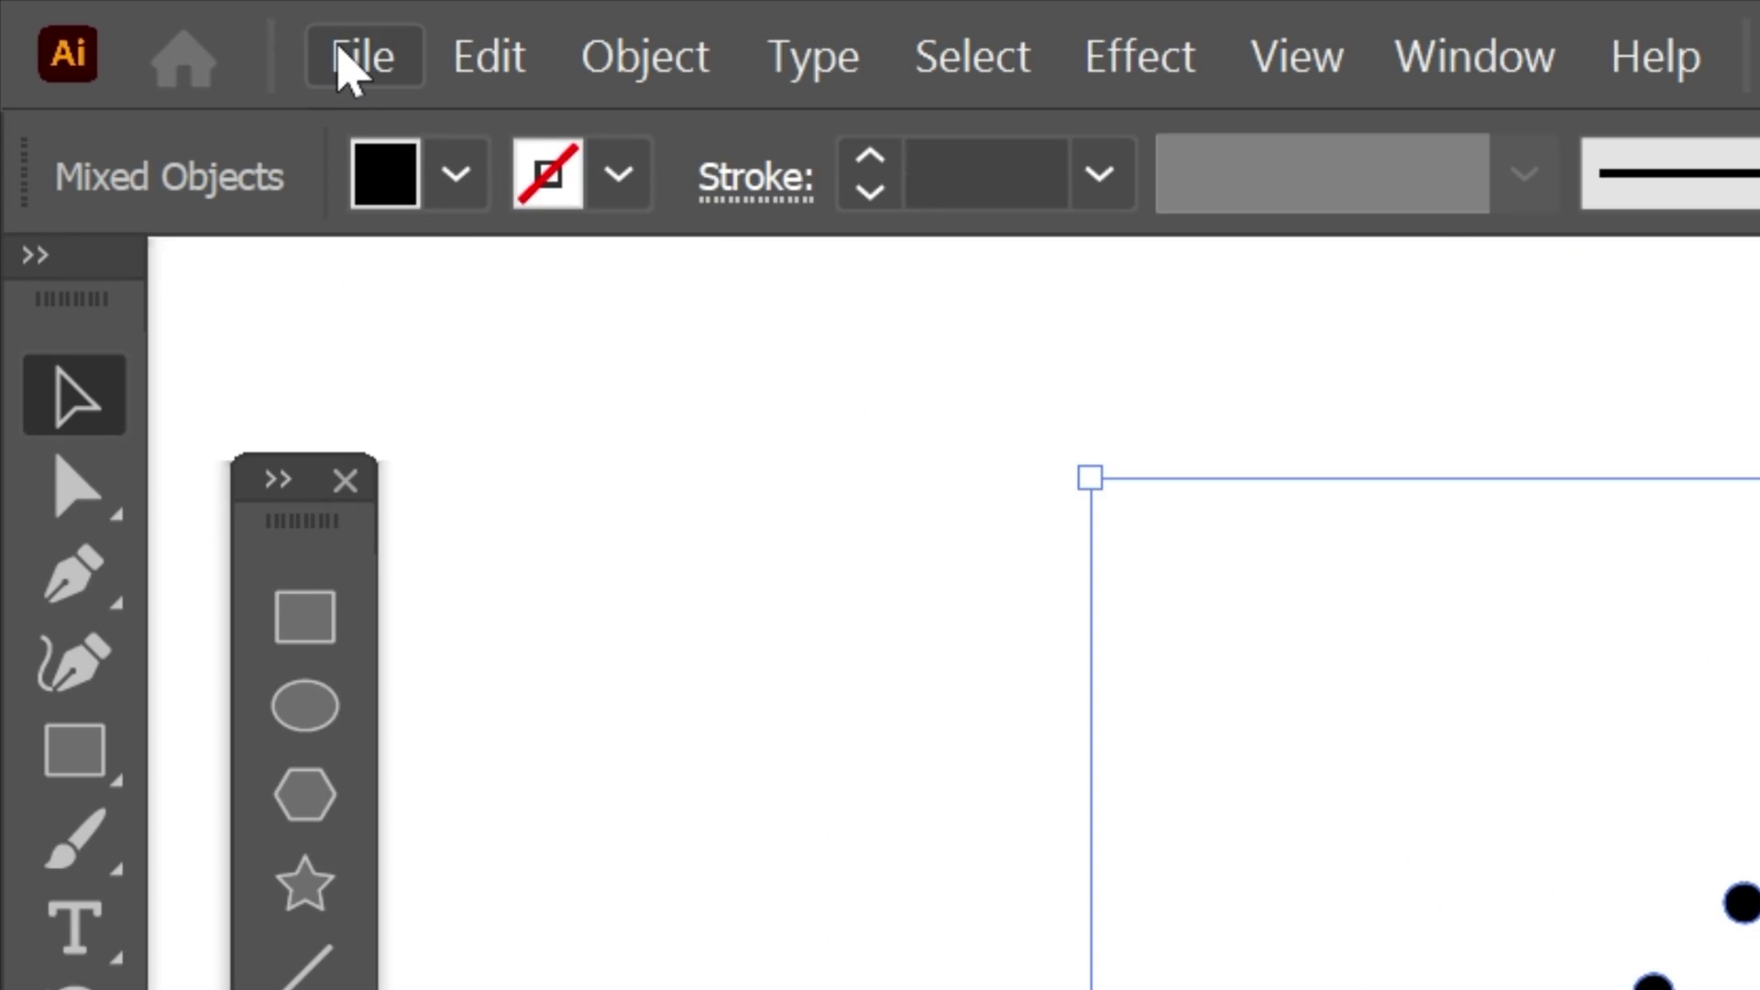
click(77, 13)
mouse_move(631, 385)
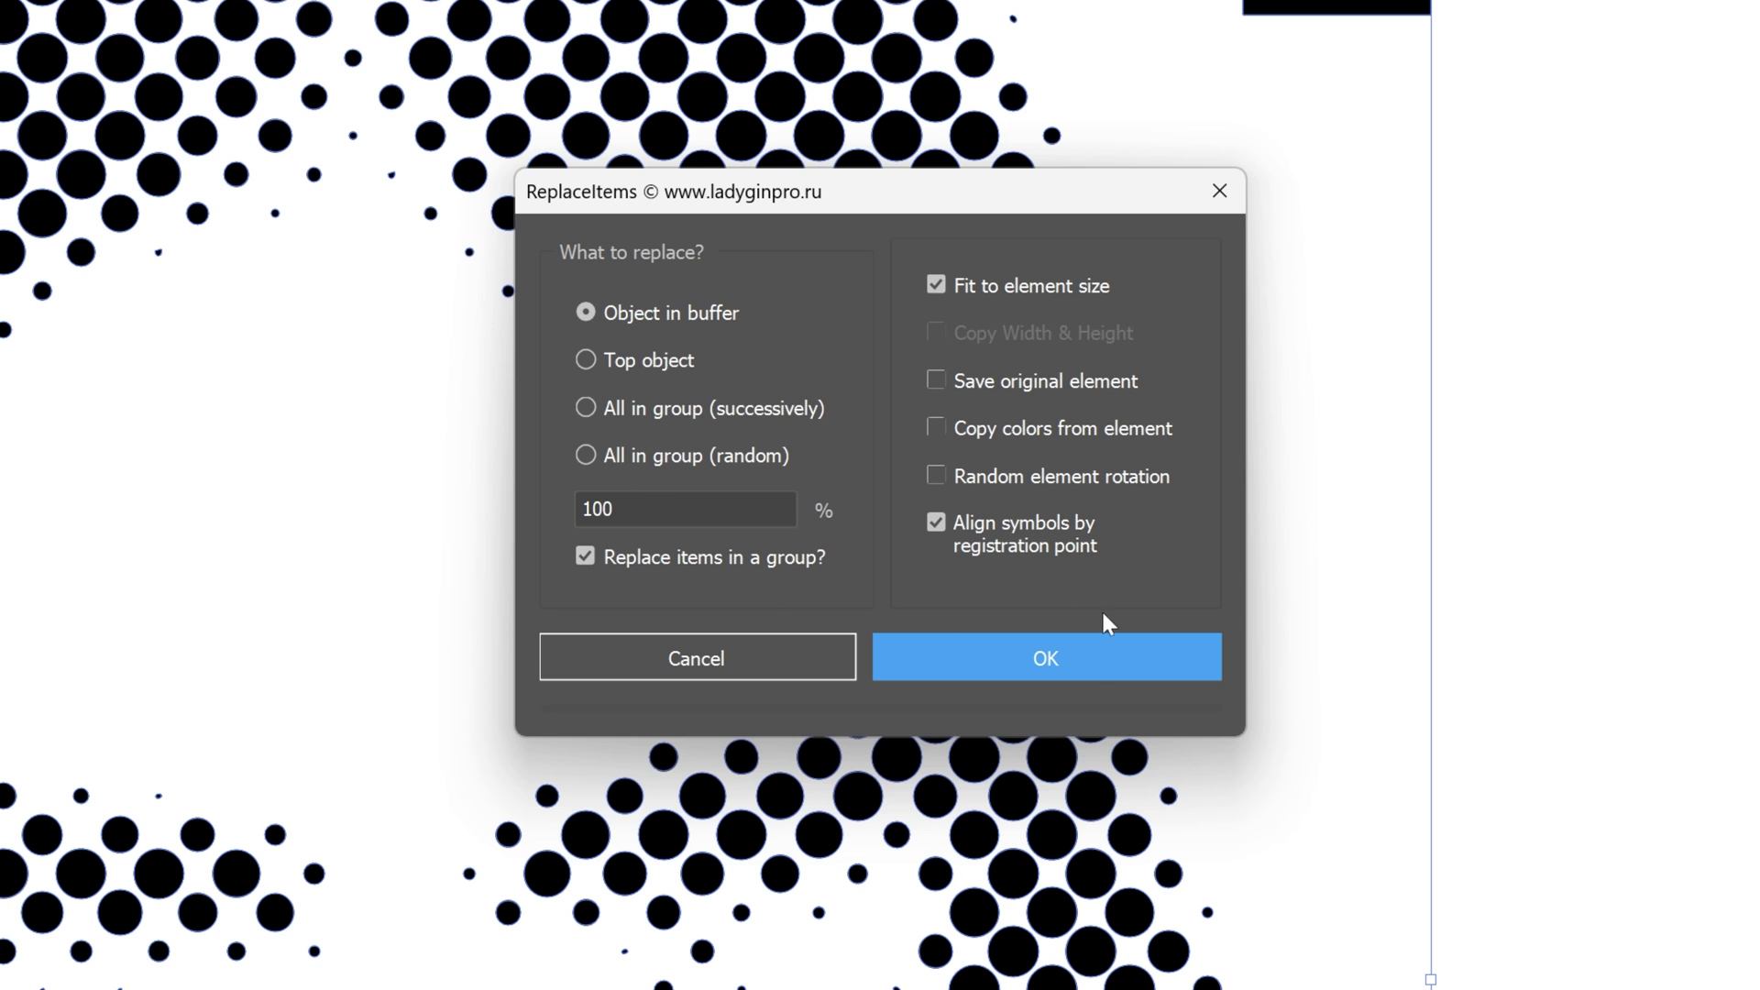
click(1089, 662)
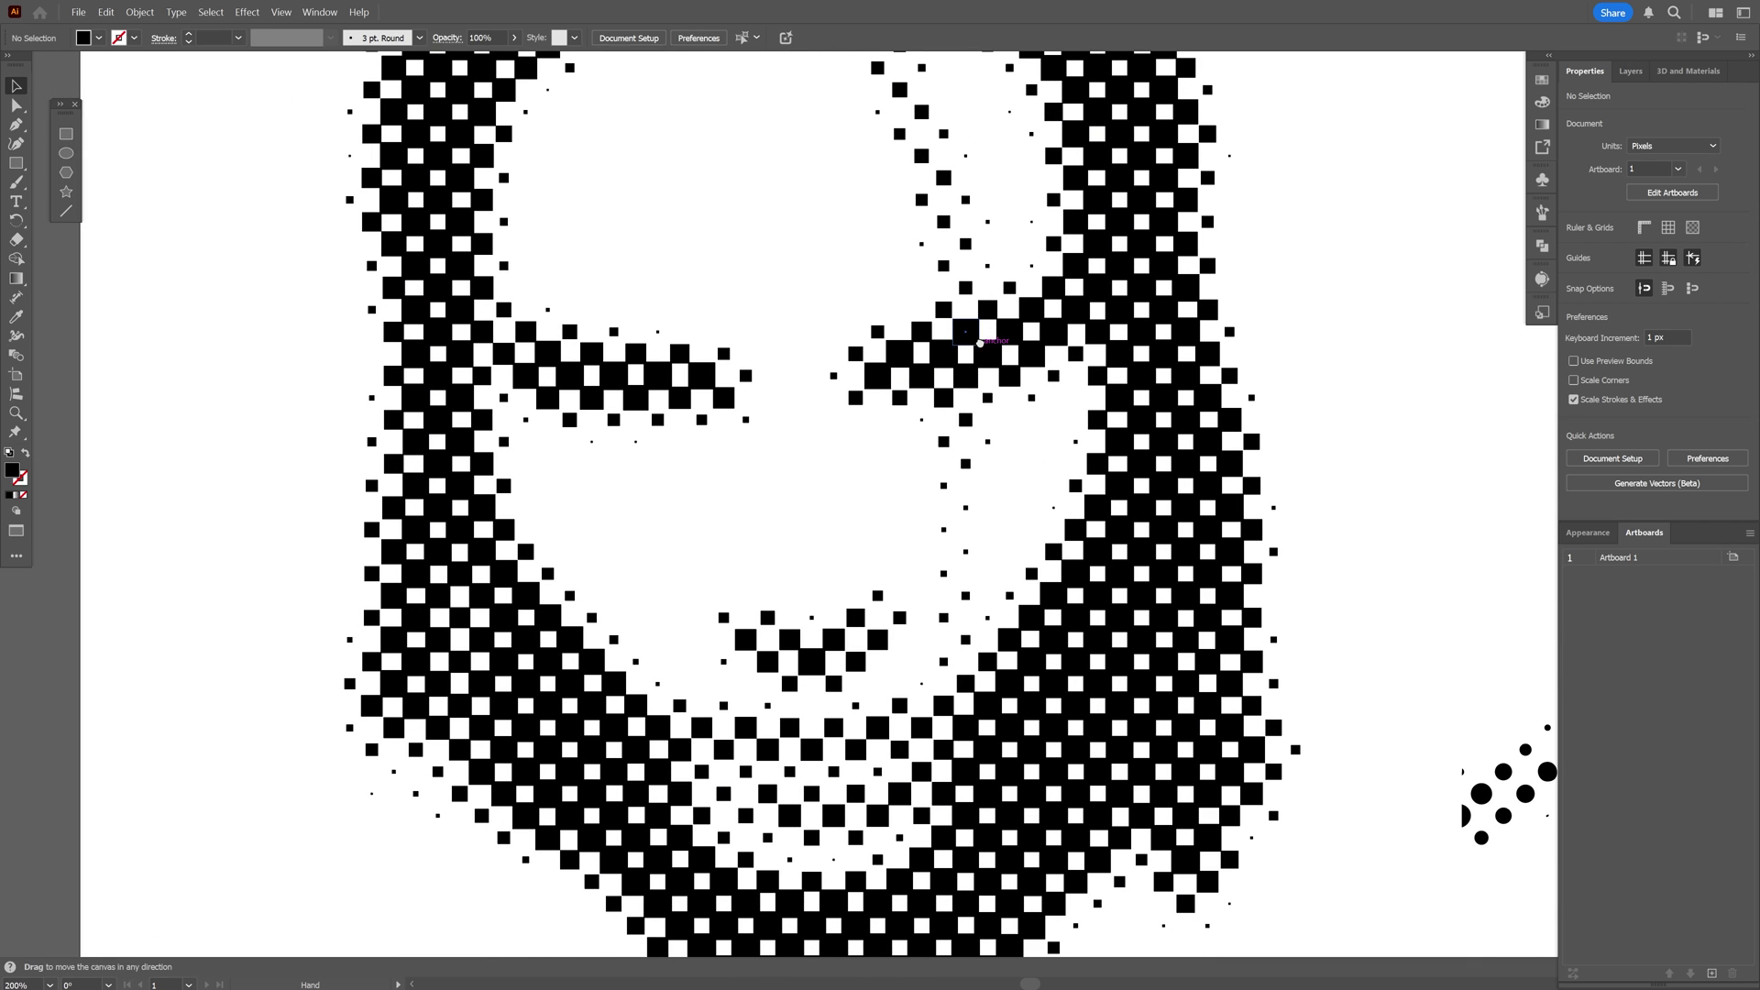
- Draw a bar about 14 by 72 px above the middle portrait and cross it with a copy rotated 270° to form a cross
drag(764, 188, 809, 413)
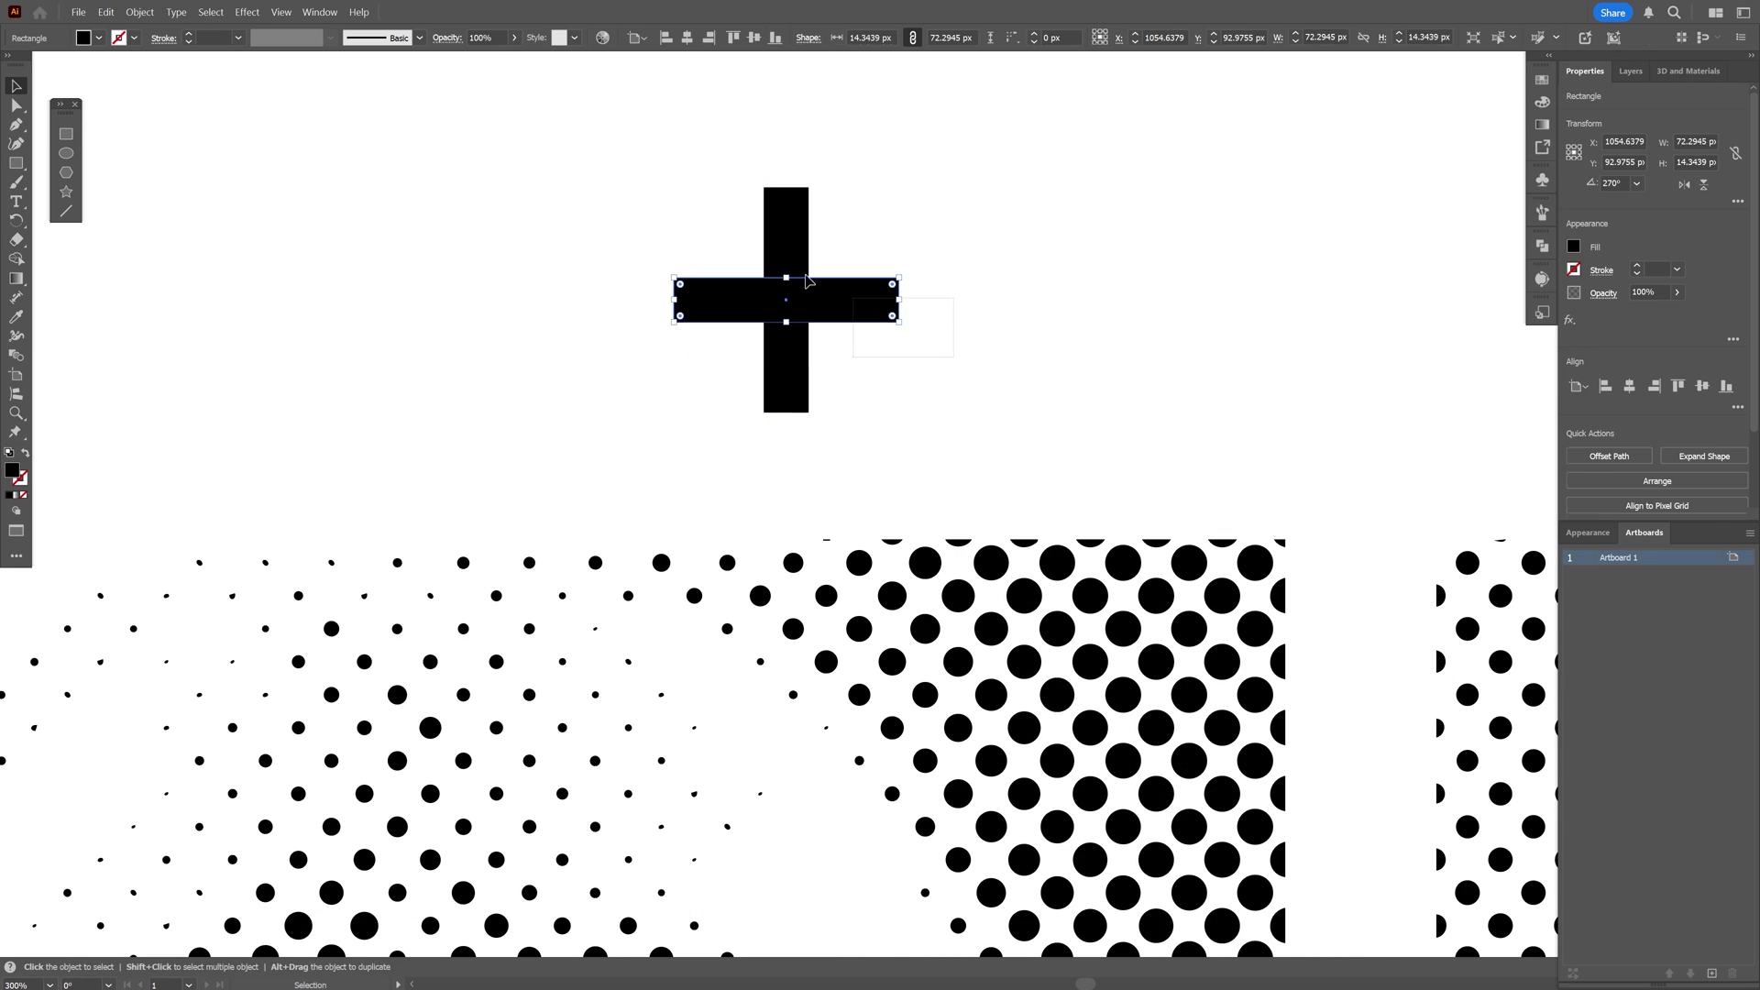
drag(875, 231, 681, 221)
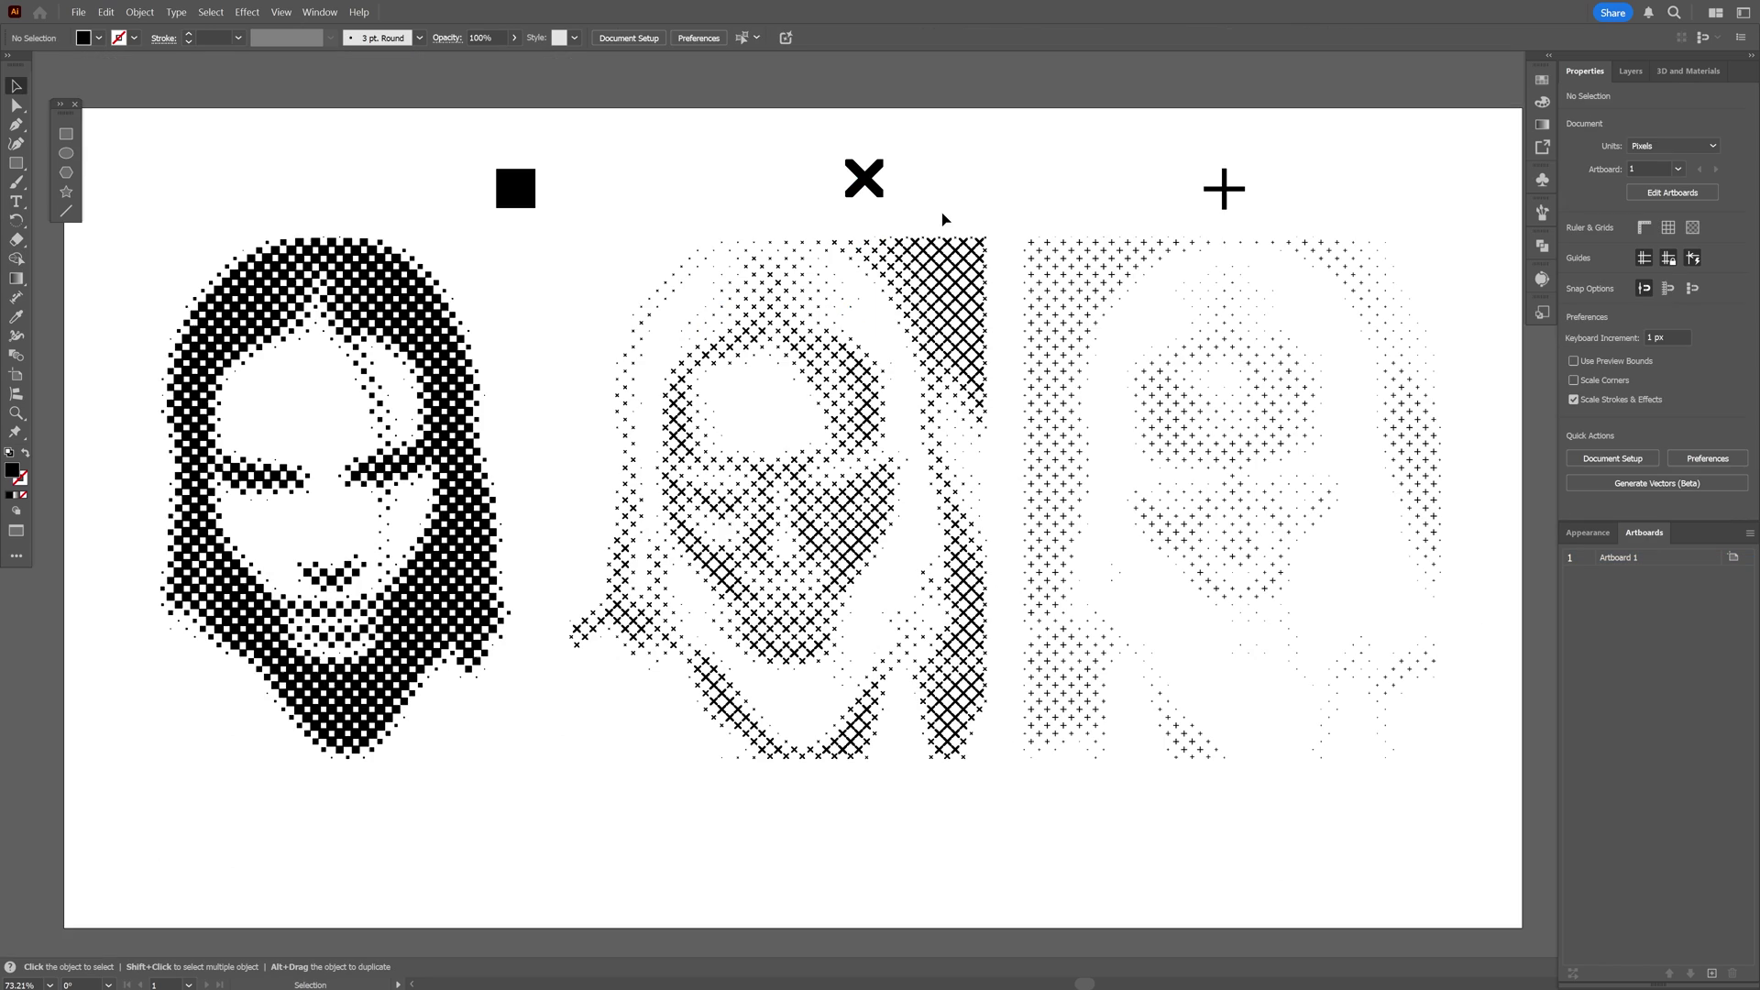
- Stack the plus-sign portrait and the square-pattern portrait in alignment over the X-pattern portrait in the middle
drag(1145, 400, 818, 378)
scroll(777, 313, up, 4)
key(ctrl+equal)
key(ctrl+equal)
key(ctrl+equal)
key(ctrl+equal)
key(ctrl+equal)
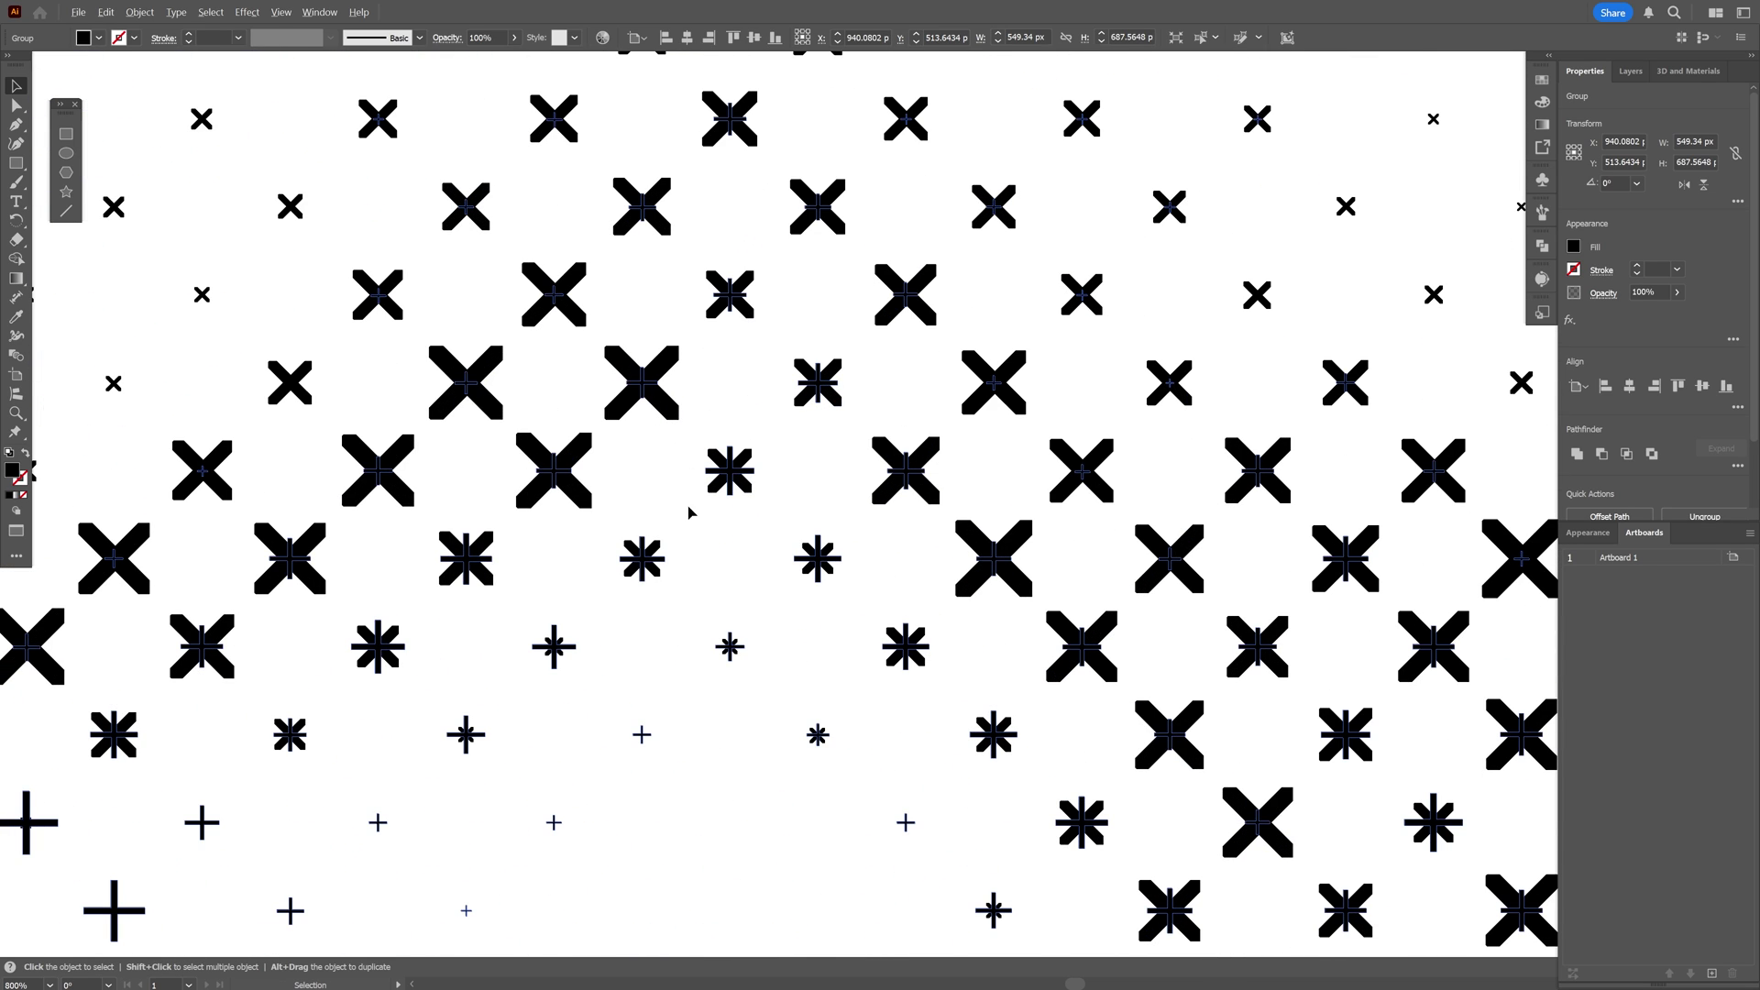
scroll(788, 501, down, 4)
scroll(789, 504, up, 1)
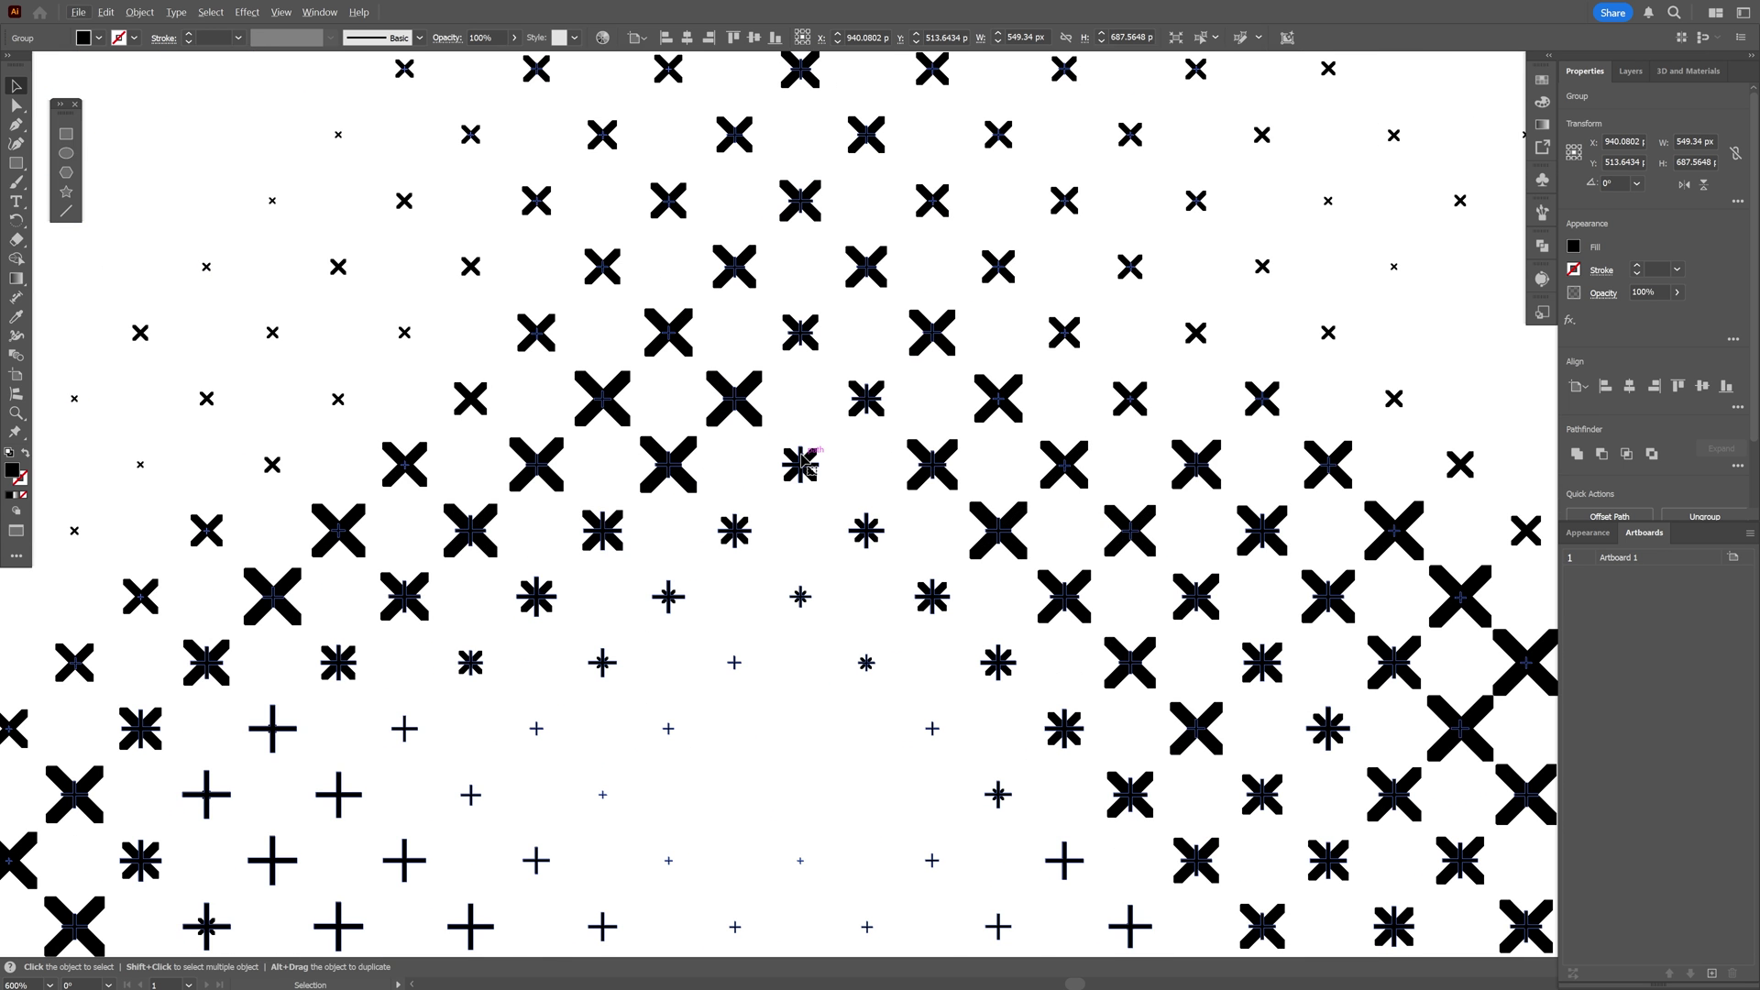
key(ctrl+minus)
key(ctrl+minus)
key(ctrl+minus)
key(ctrl+minus)
key(ctrl+minus)
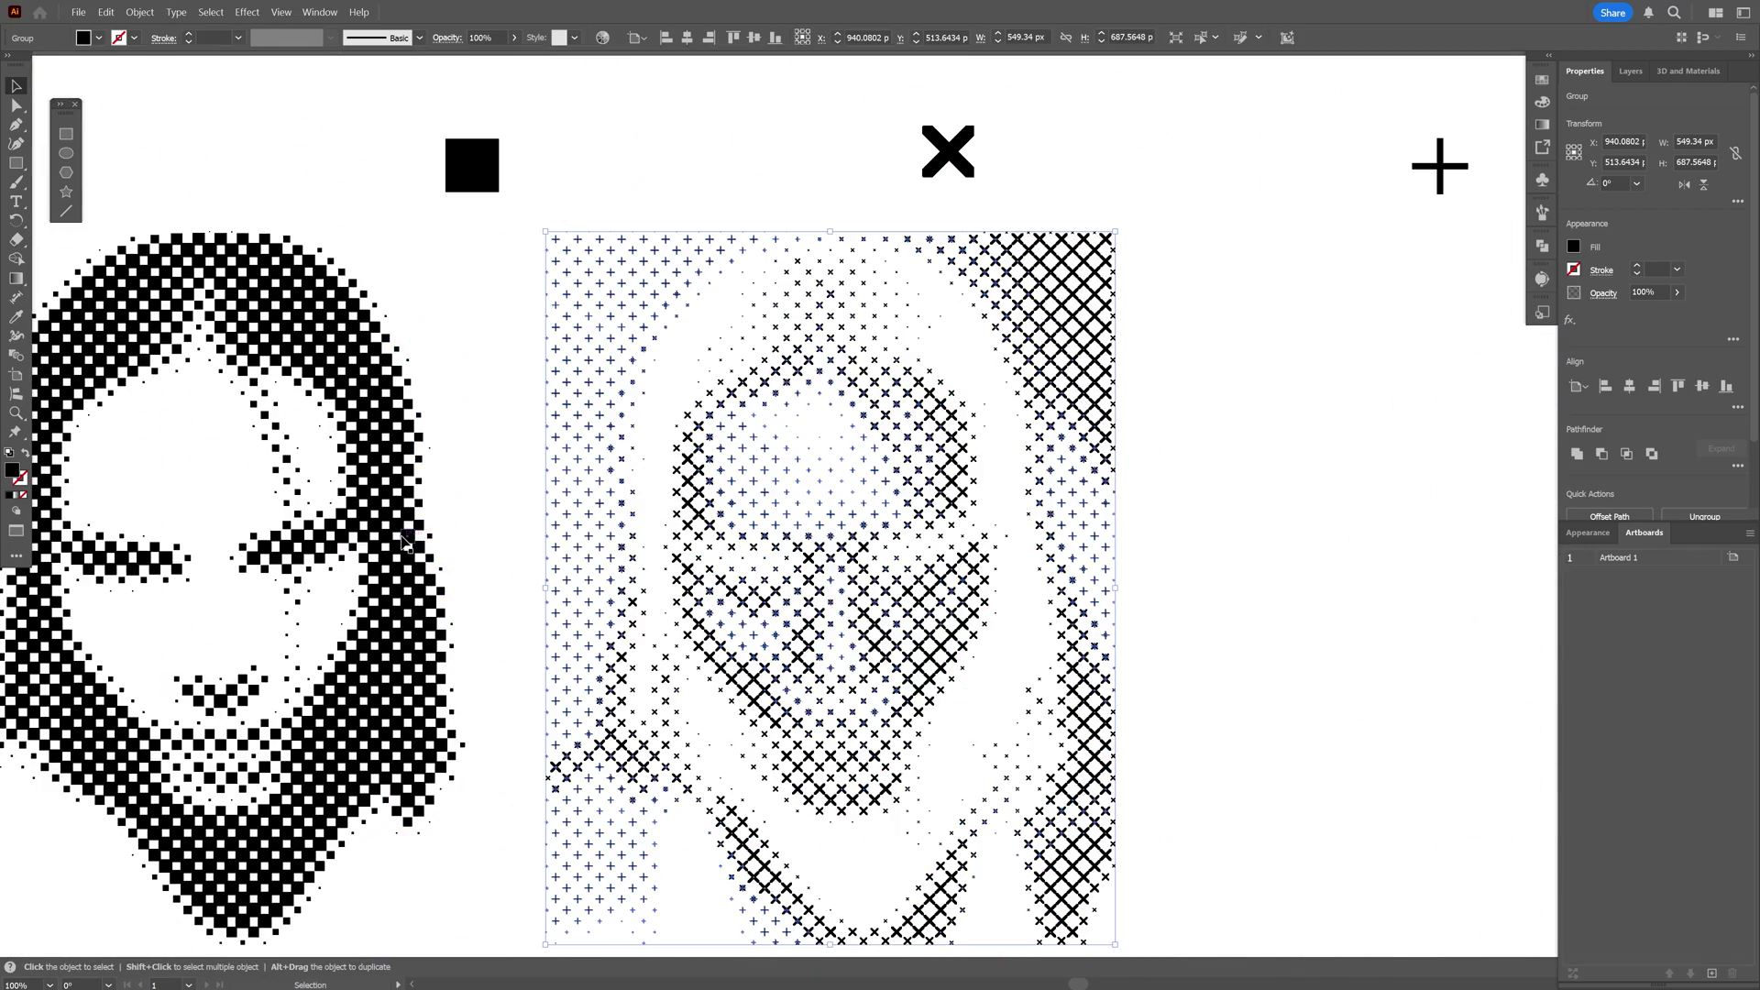
drag(406, 541, 1023, 584)
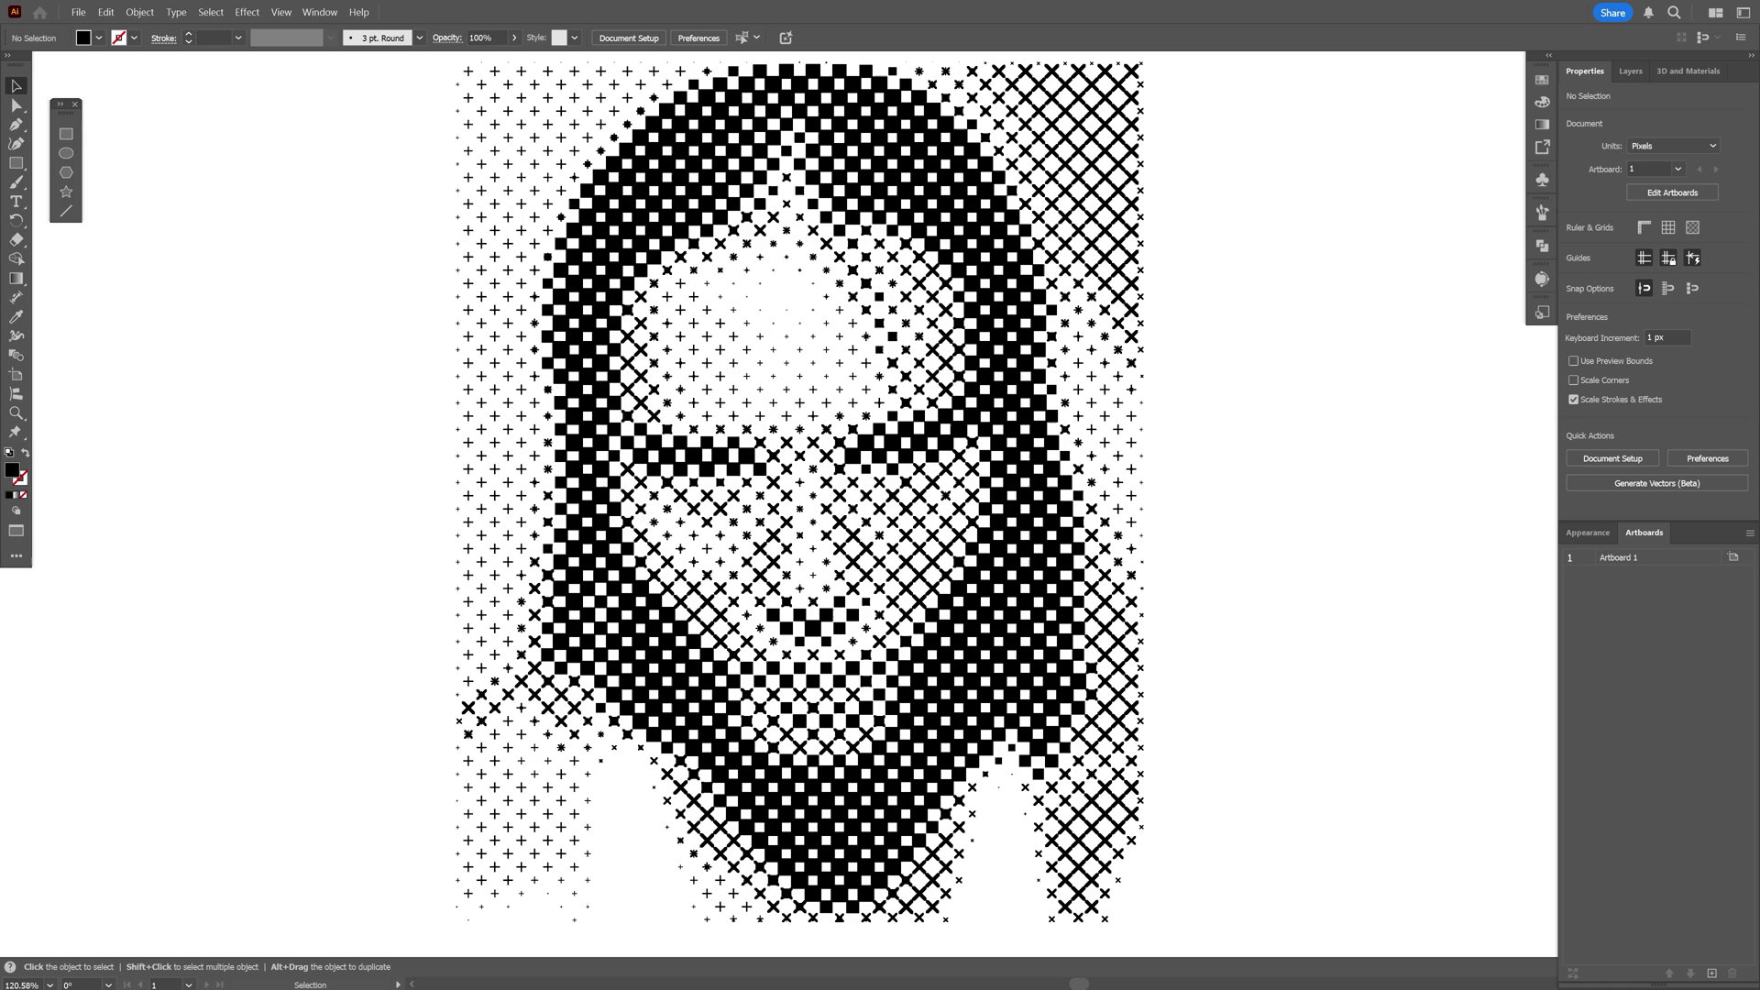